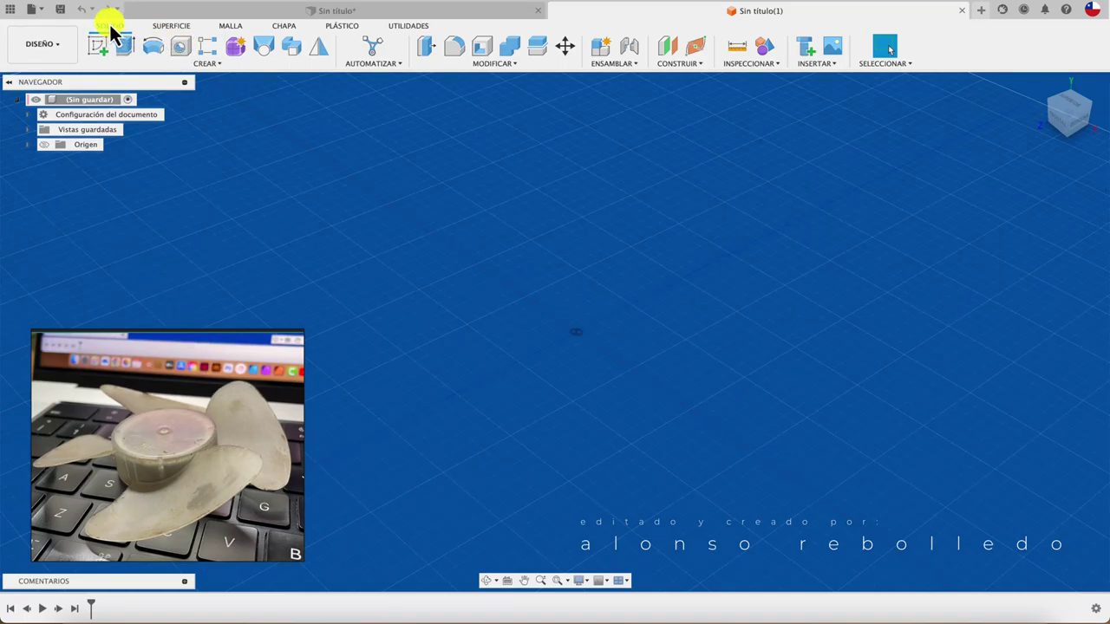
# - Show the origin planes and start a new sketch on the top XZ plane
pyautogui.click(157, 27)
pyautogui.click(173, 35)
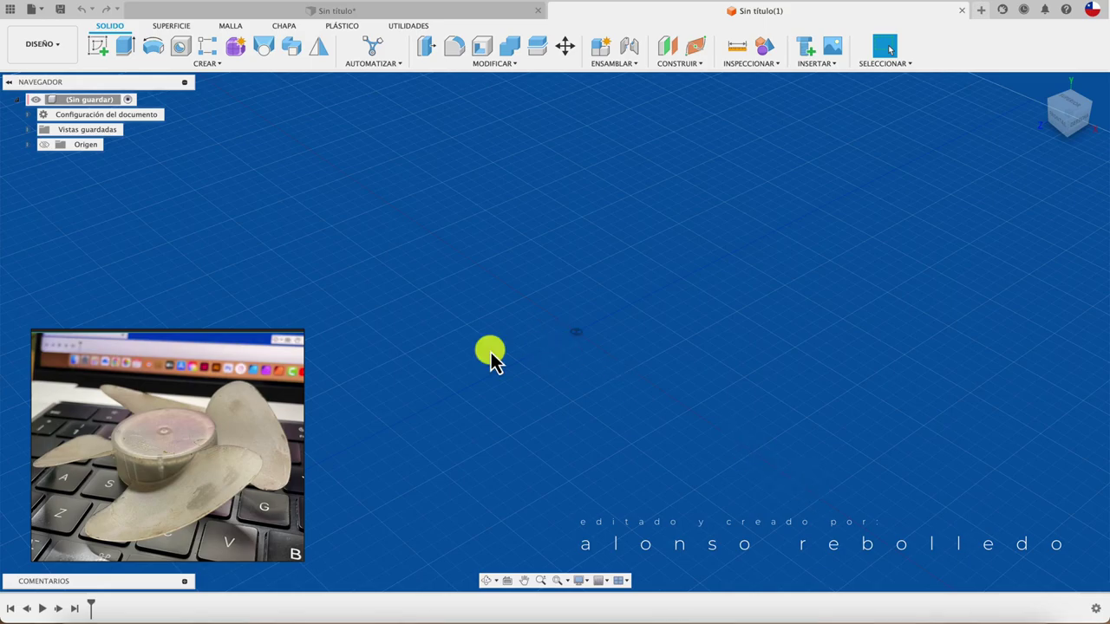
pyautogui.click(44, 144)
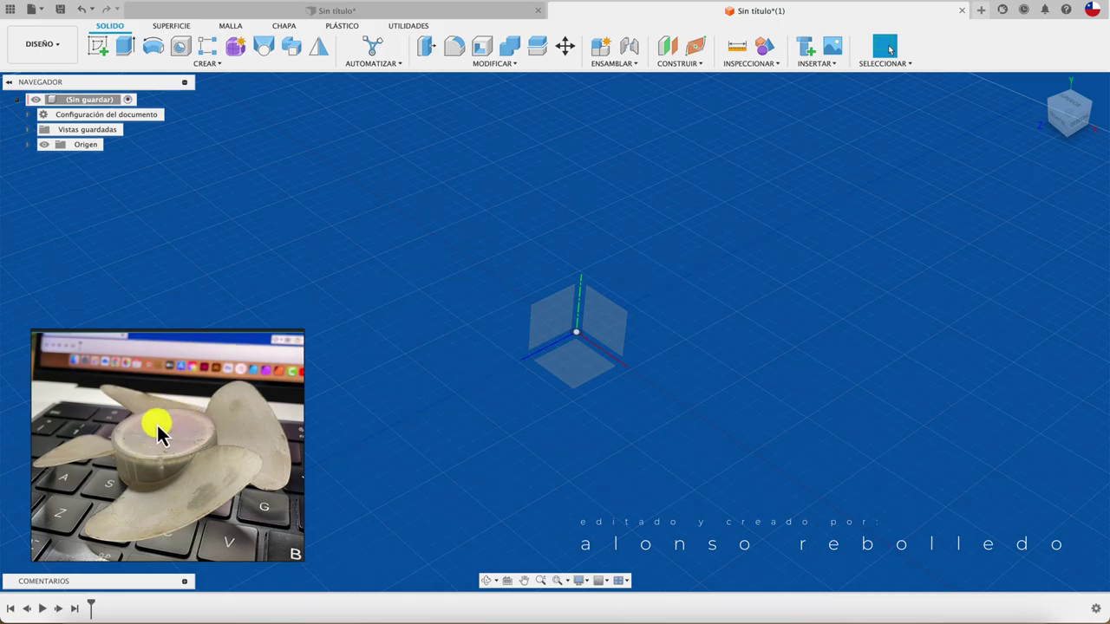
pyautogui.click(97, 45)
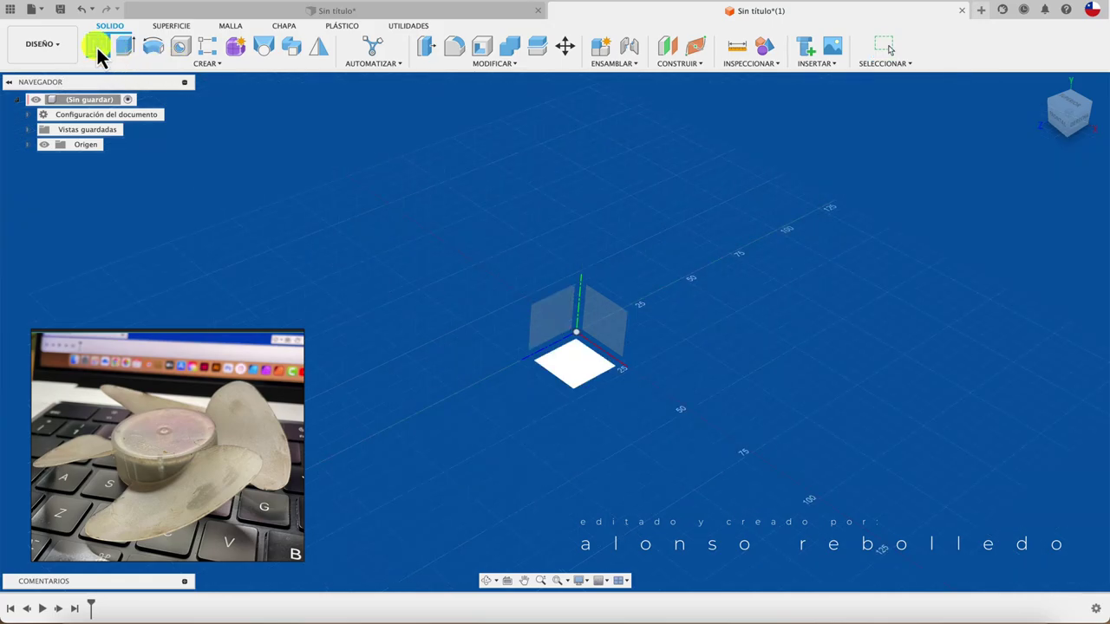
pyautogui.click(568, 390)
# - Draw a 40 mm diameter circle centred on the origin and finish the sketch
pyautogui.press('c')
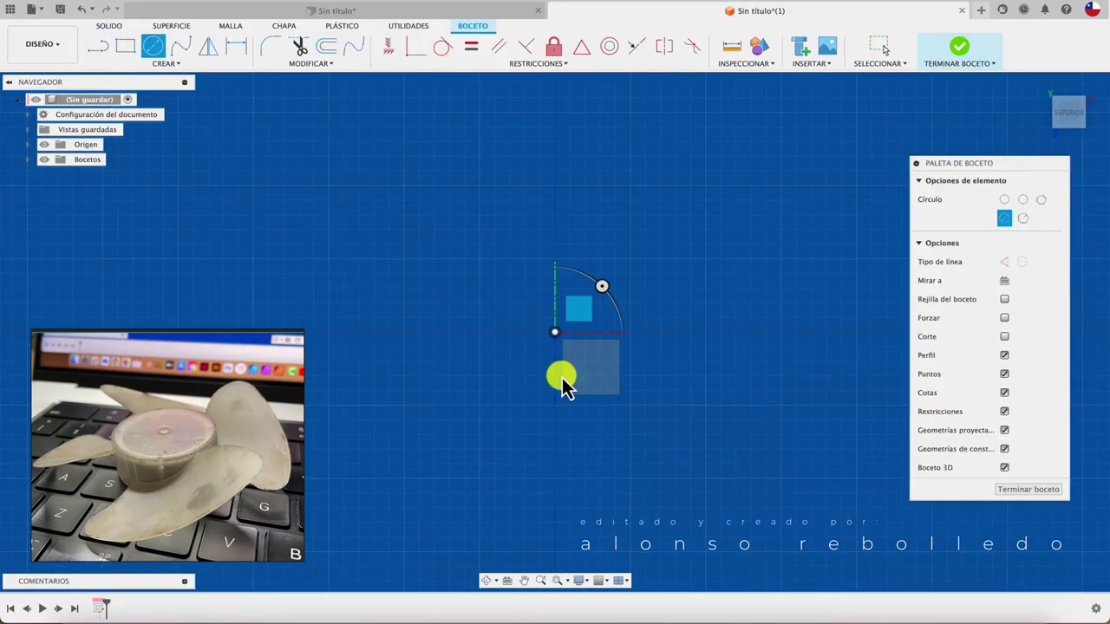
pyautogui.click(556, 332)
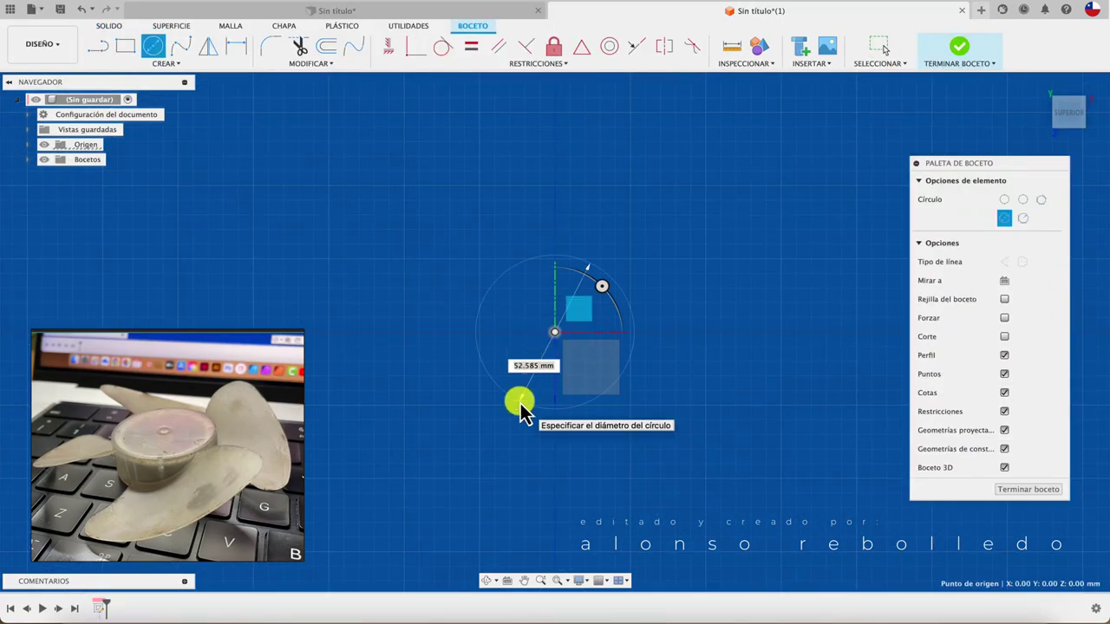
pyautogui.write('40')
pyautogui.press('Return')
pyautogui.press('Escape')
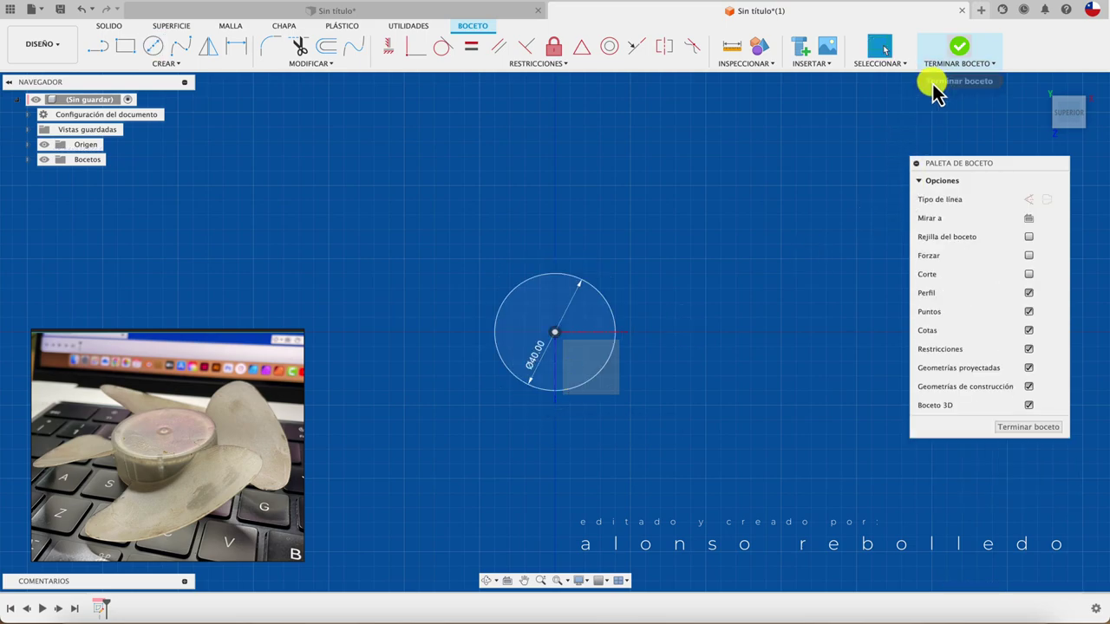
pyautogui.click(958, 47)
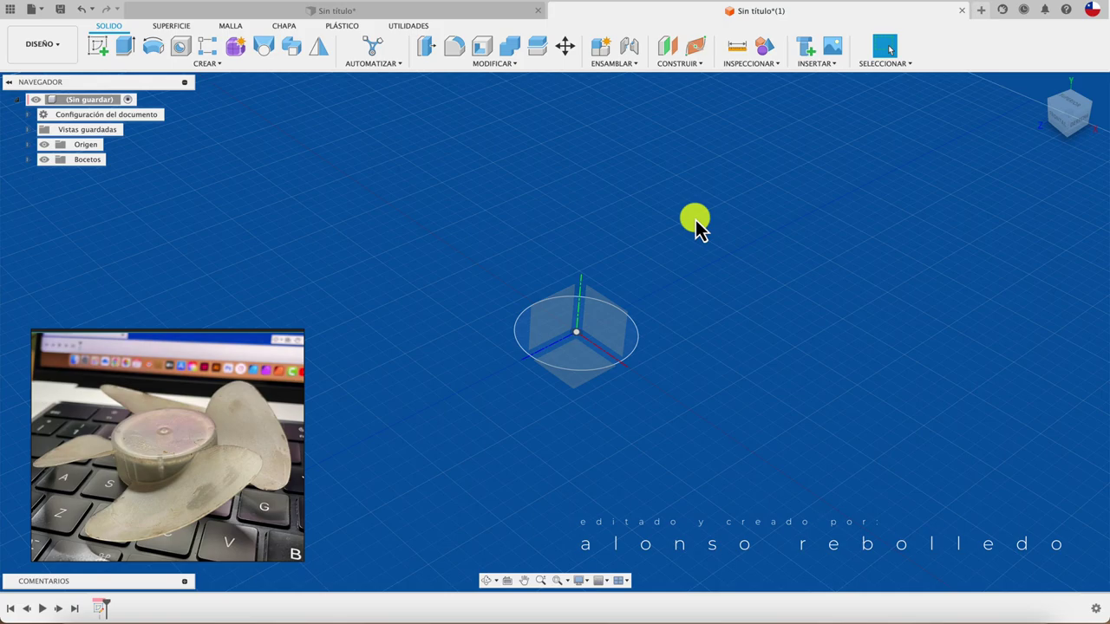
# - Extrude the 40 mm circle profile 19 mm into a solid cylinder body
pyautogui.press('e')
pyautogui.moveTo(577, 319); pyautogui.dragTo(581, 334)
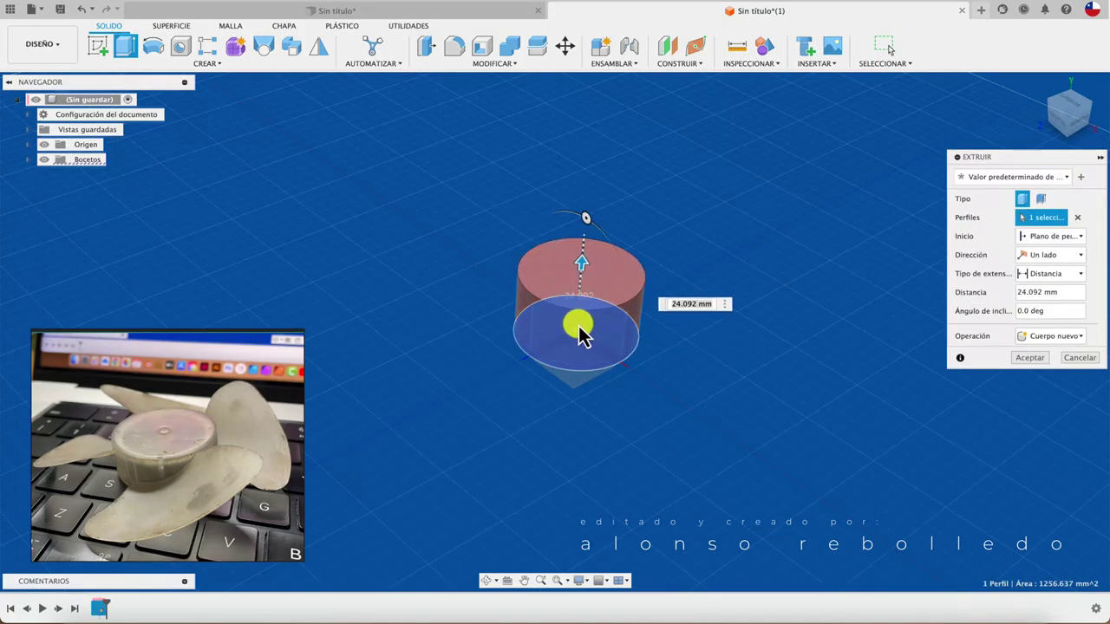
pyautogui.write('19')
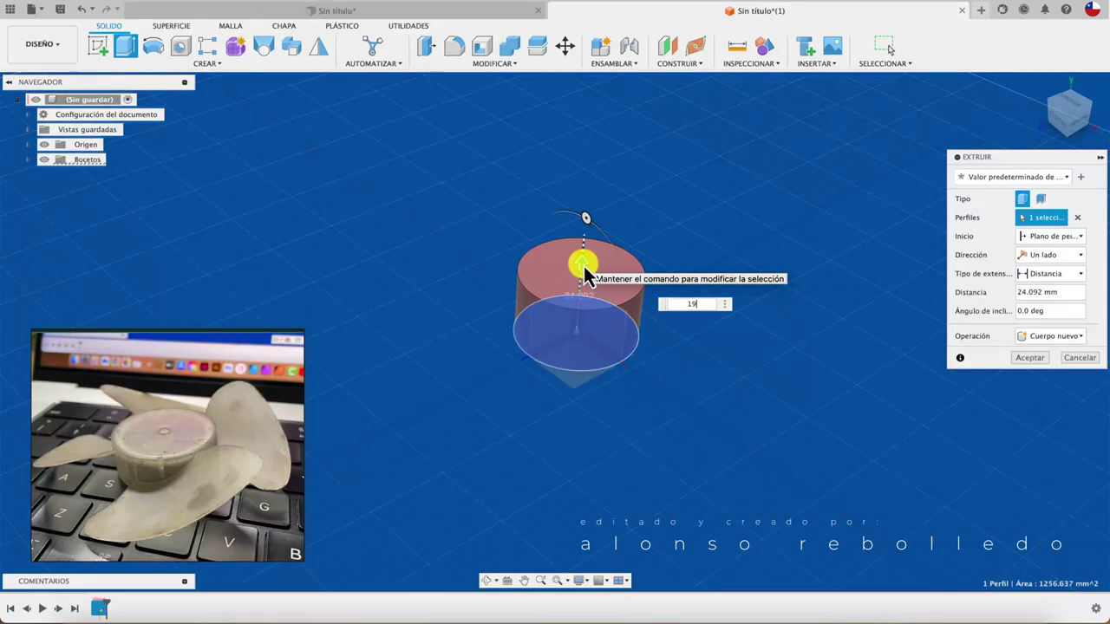
pyautogui.press('Return')
pyautogui.press('Return')
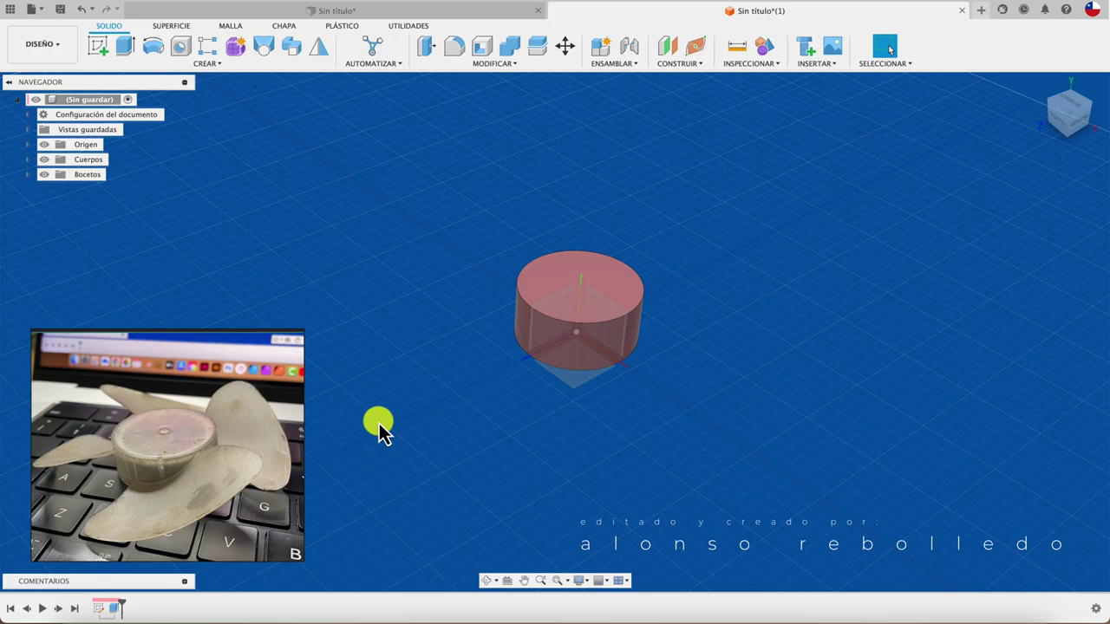
pyautogui.keyDown('shift'); pyautogui.scroll(-5, 379, 424); pyautogui.keyUp('shift')
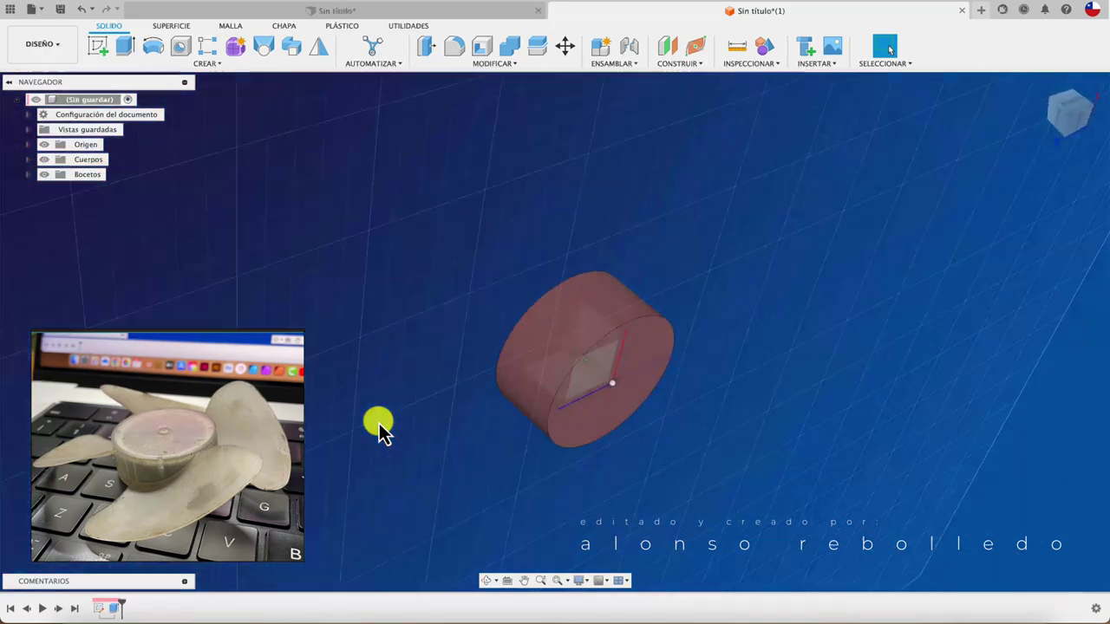
pyautogui.keyDown('shift'); pyautogui.scroll(-1, 378, 424); pyautogui.keyUp('shift')
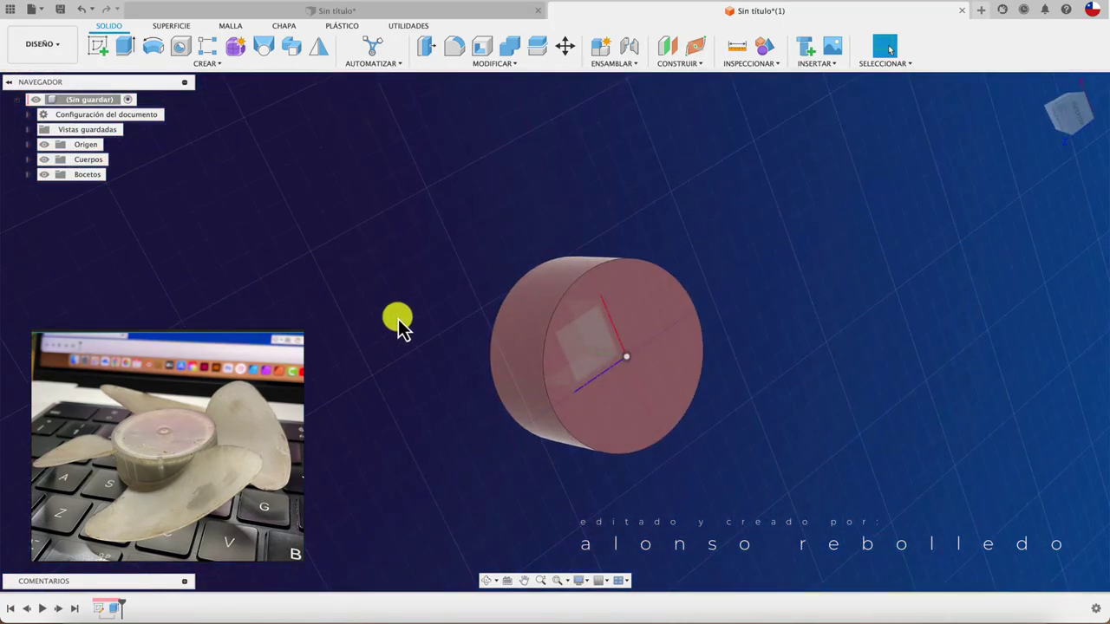
# - Shell the cylinder with a 2 mm wall thickness
pyautogui.click(481, 47)
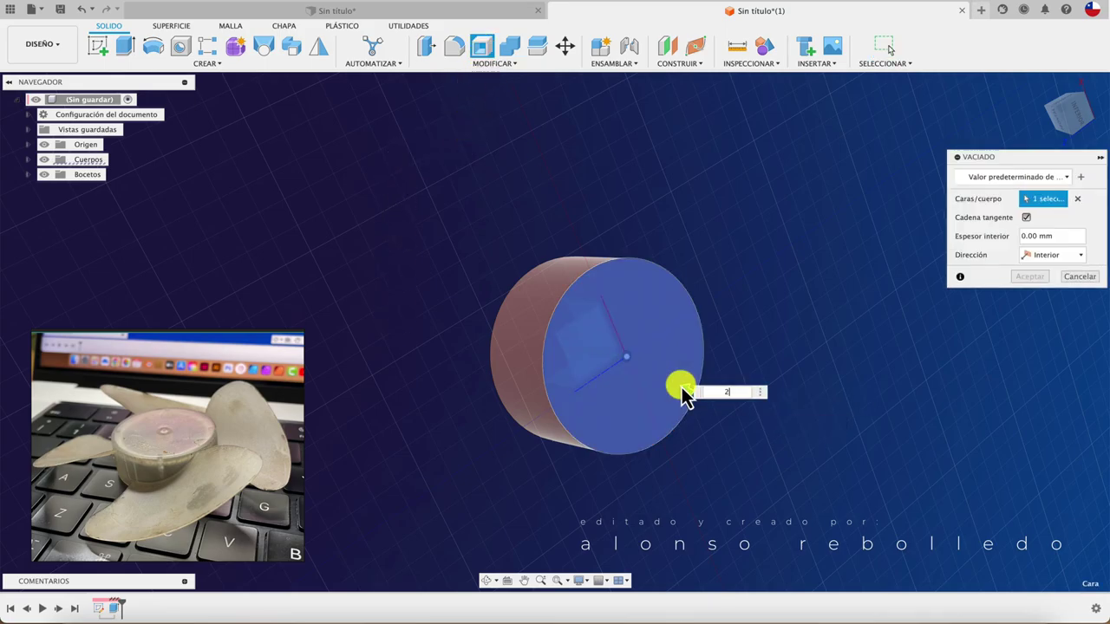
pyautogui.write('2')
pyautogui.click(1036, 277)
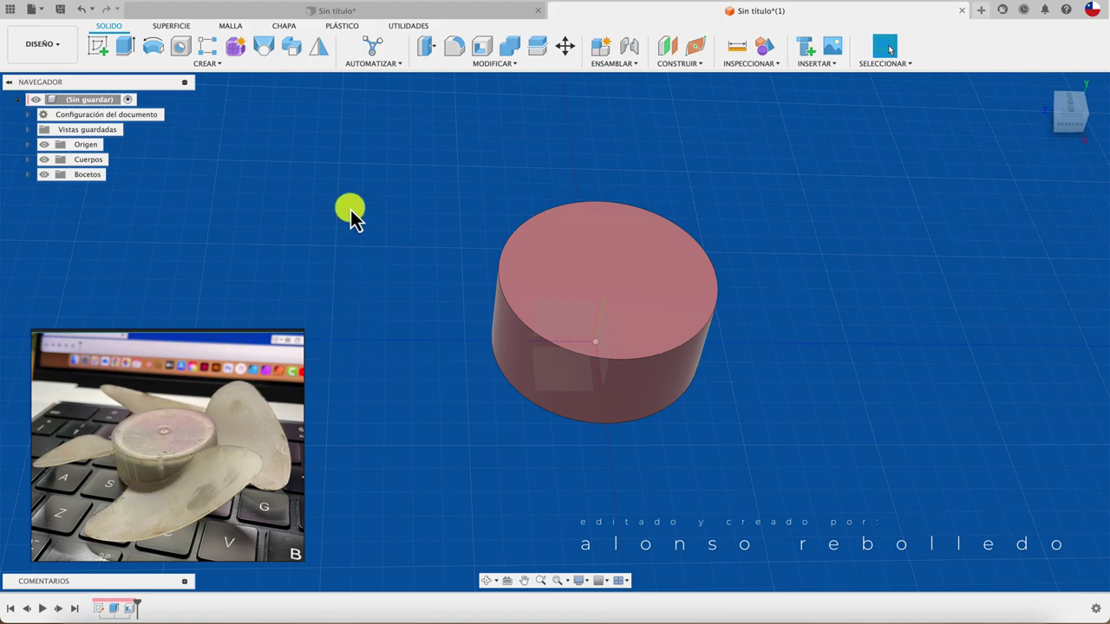
# - On the side YZ plane, sketch a three-point arc diagonally across the hub and finish the sketch
pyautogui.click(98, 46)
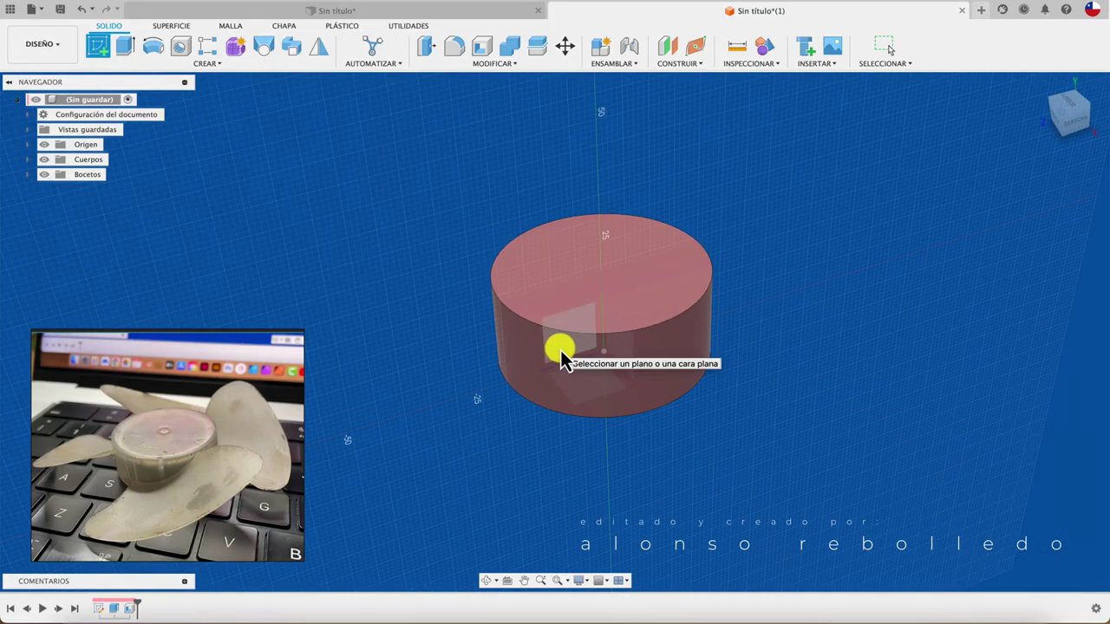
pyautogui.click(561, 350)
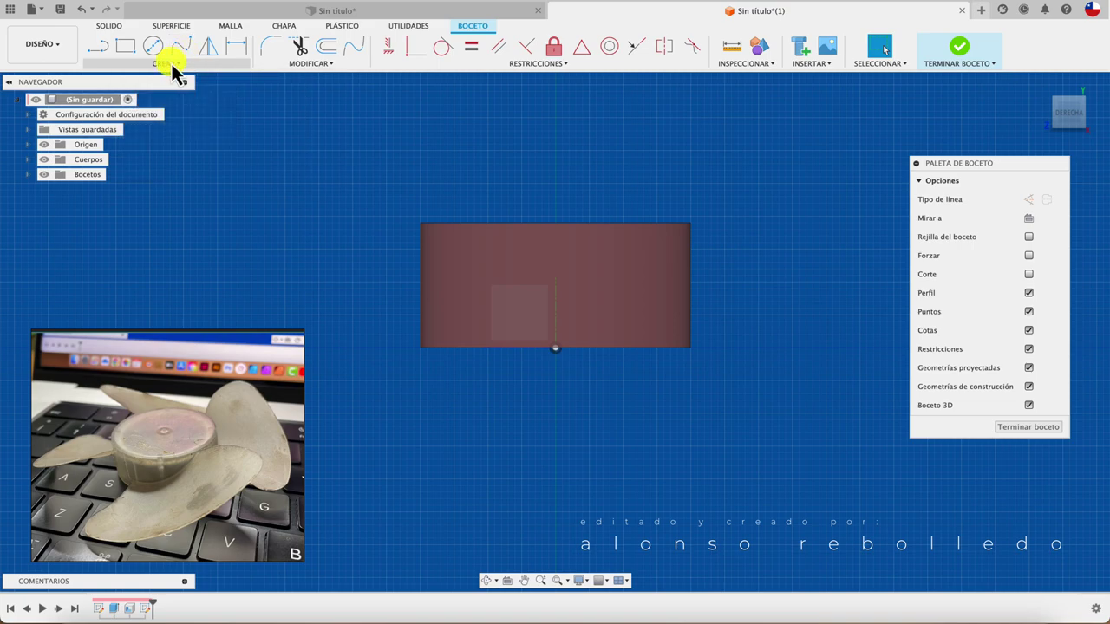
pyautogui.click(172, 65)
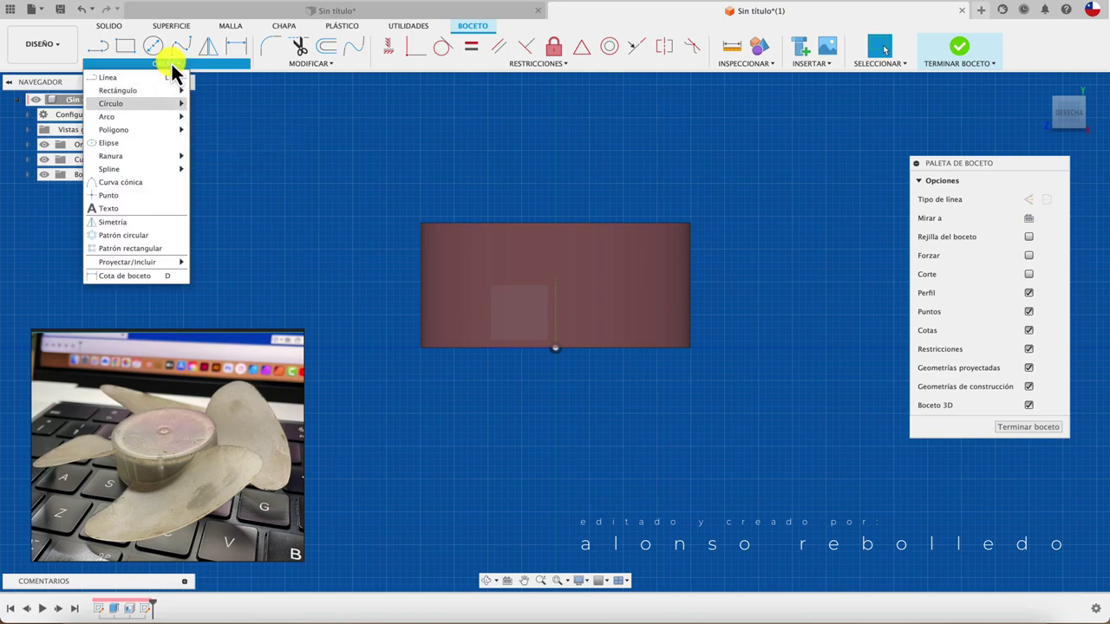
pyautogui.moveTo(130, 116)
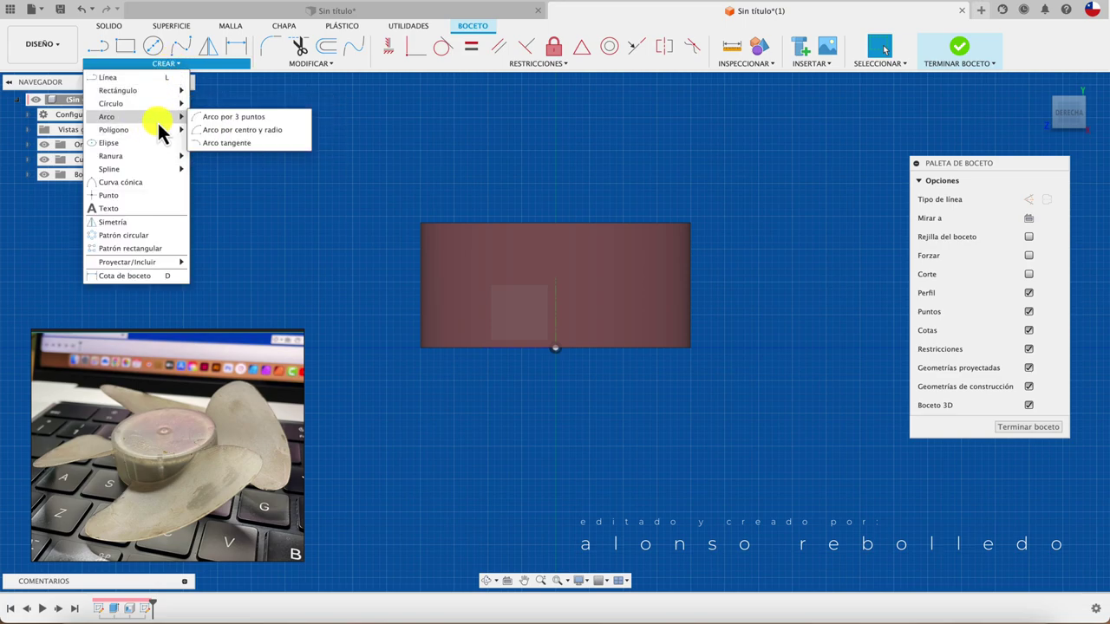
pyautogui.click(217, 117)
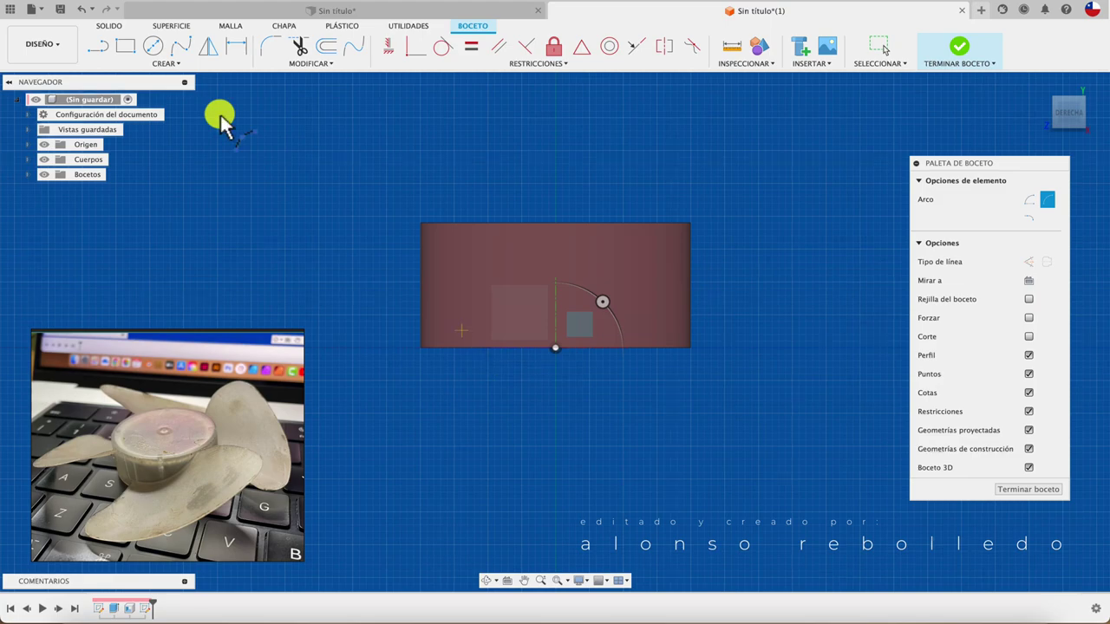
pyautogui.click(445, 338)
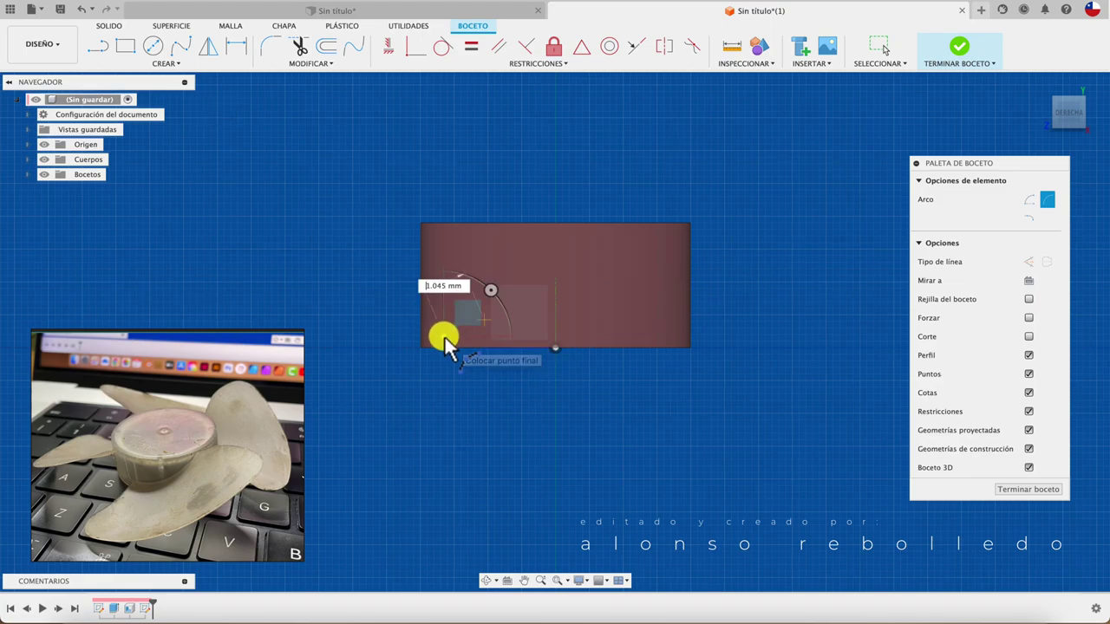
pyautogui.click(665, 246)
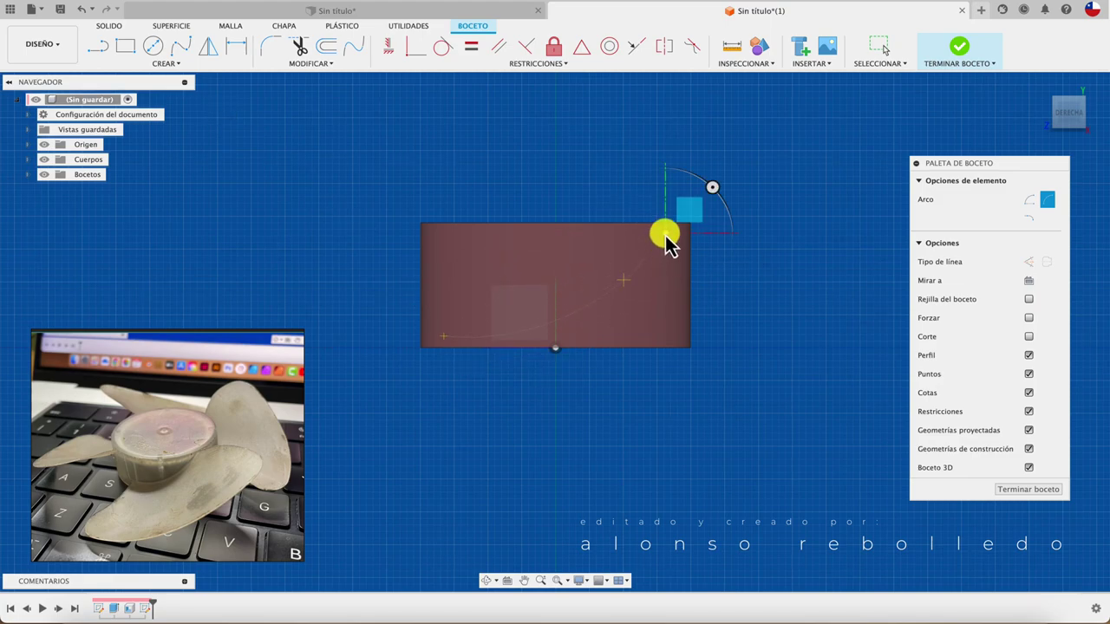
pyautogui.click(624, 278)
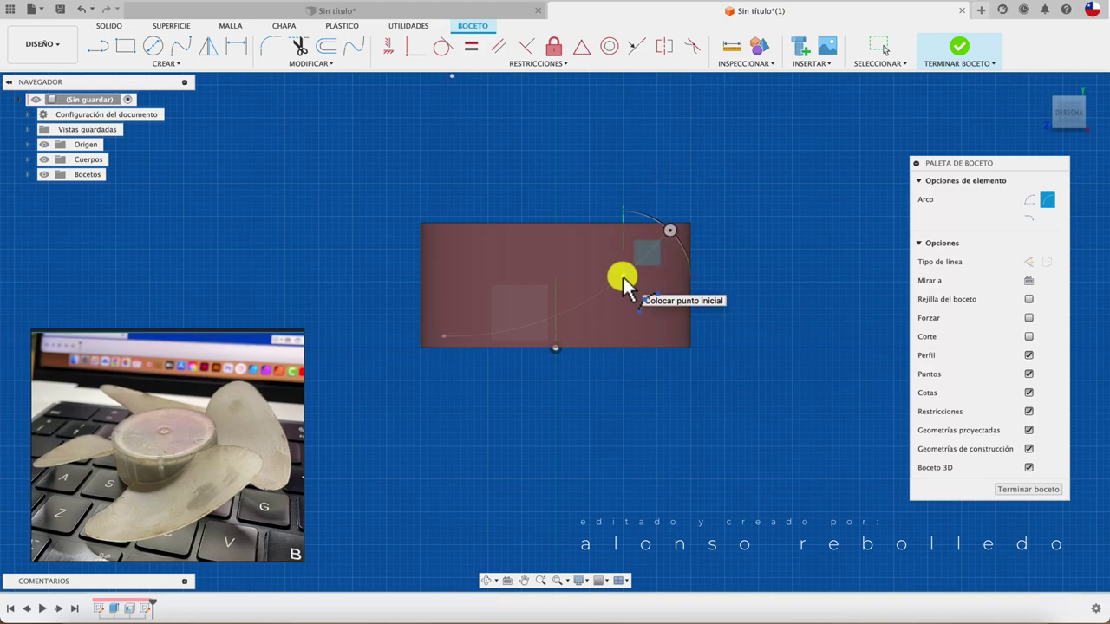
pyautogui.click(1027, 490)
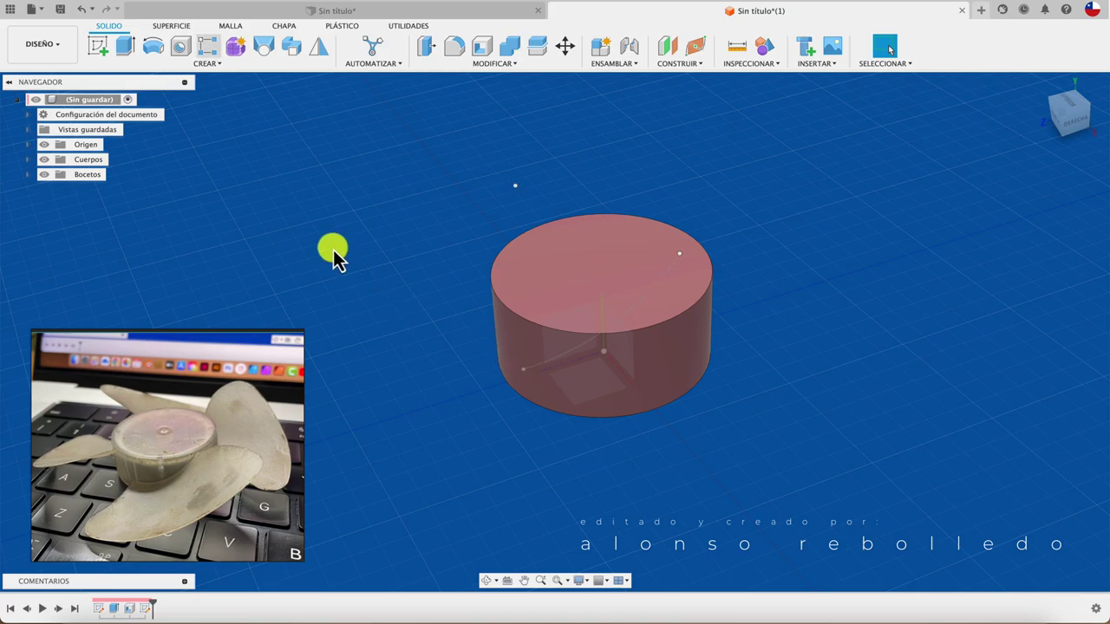
# - Extrude the blade arc 80 mm into a new surface body
pyautogui.click(178, 26)
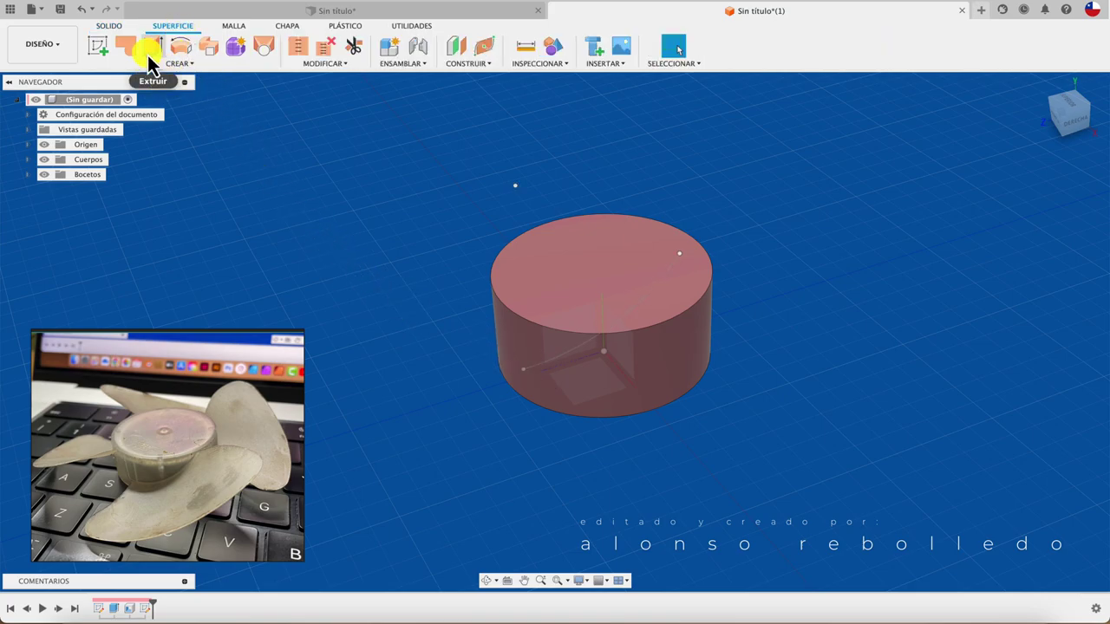
pyautogui.click(155, 47)
pyautogui.moveTo(615, 331); pyautogui.dragTo(753, 490)
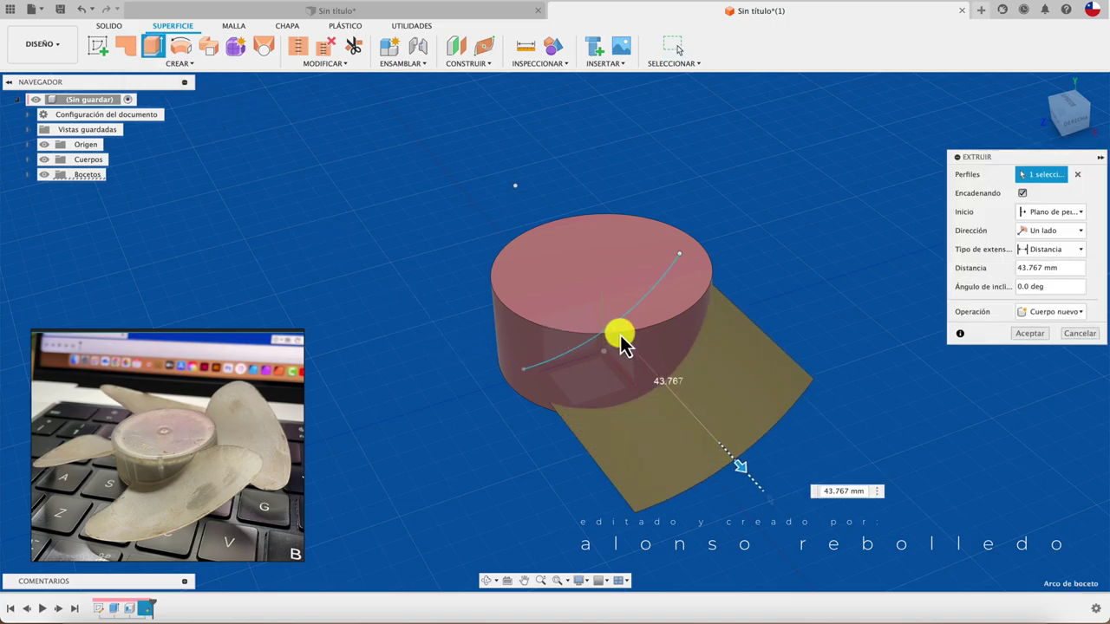
pyautogui.keyDown('shift'); pyautogui.moveTo(753, 490); pyautogui.dragTo(775, 352, button='middle'); pyautogui.keyUp('shift')
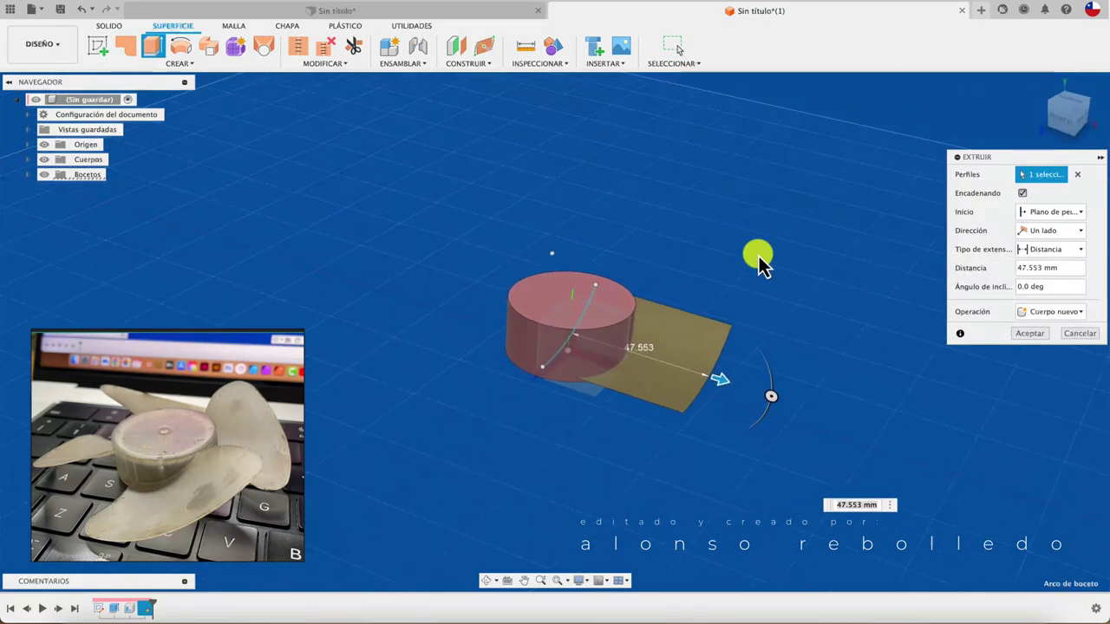
pyautogui.moveTo(735, 367); pyautogui.dragTo(823, 387)
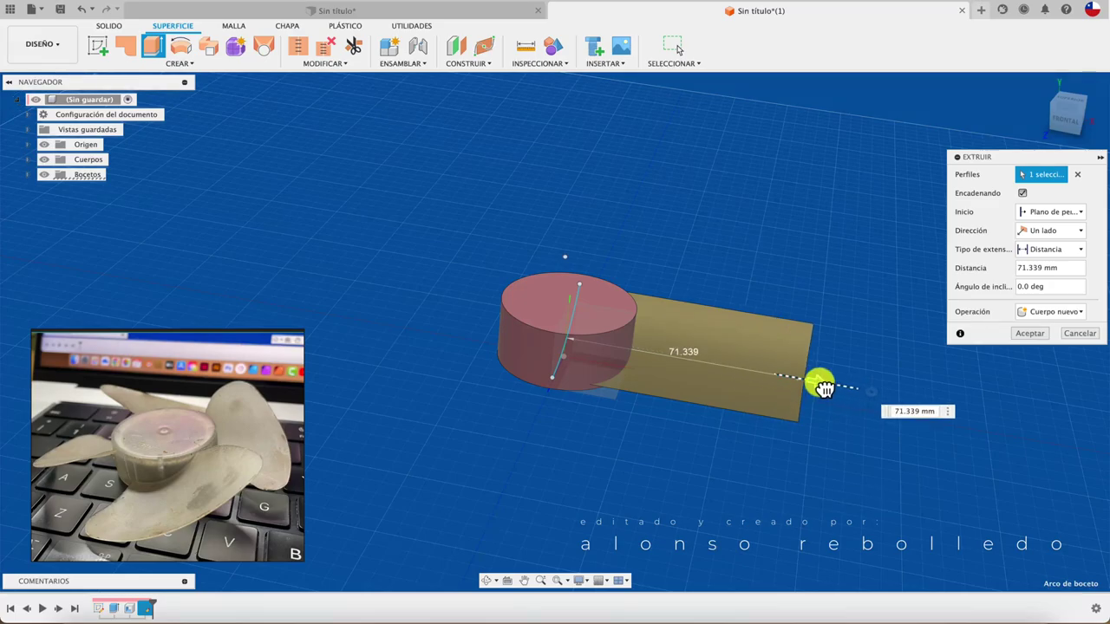
pyautogui.moveTo(824, 388); pyautogui.dragTo(861, 392)
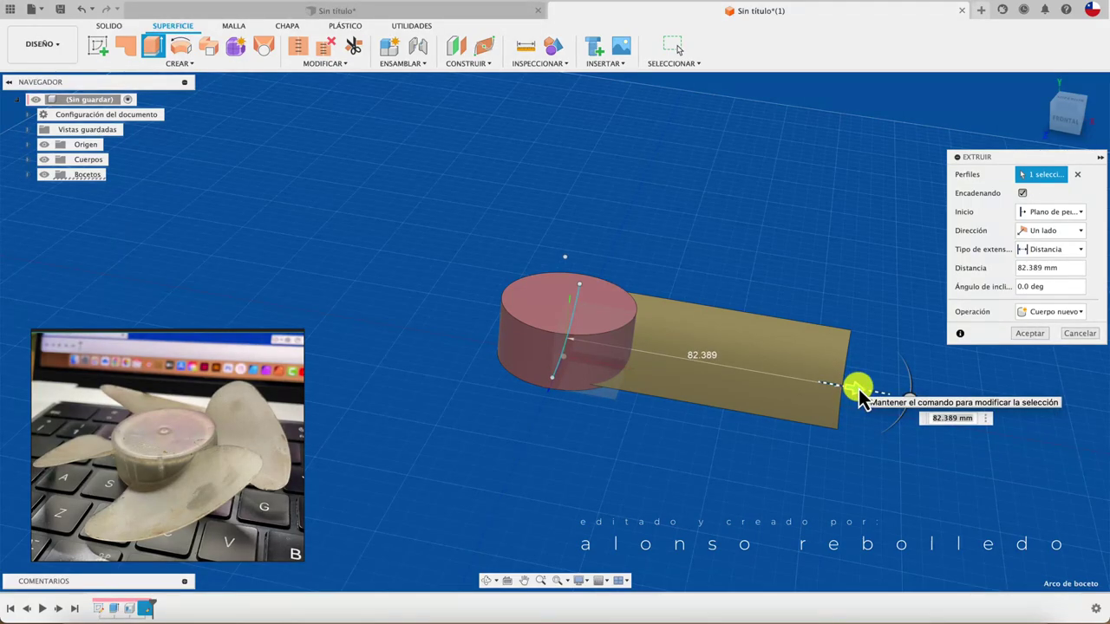
pyautogui.write('80')
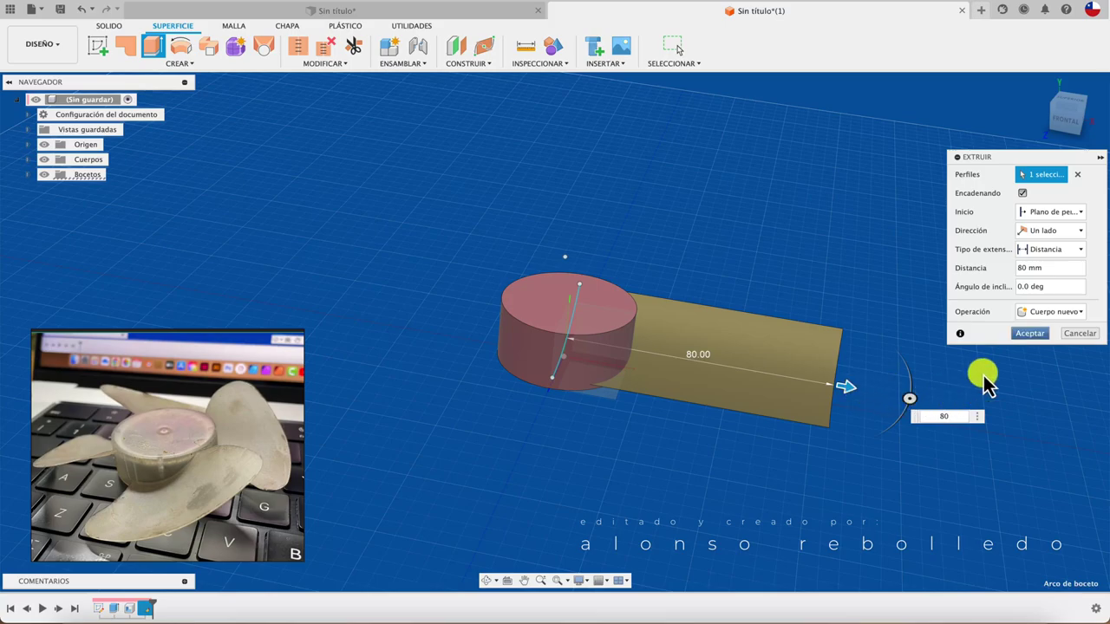
pyautogui.click(1030, 335)
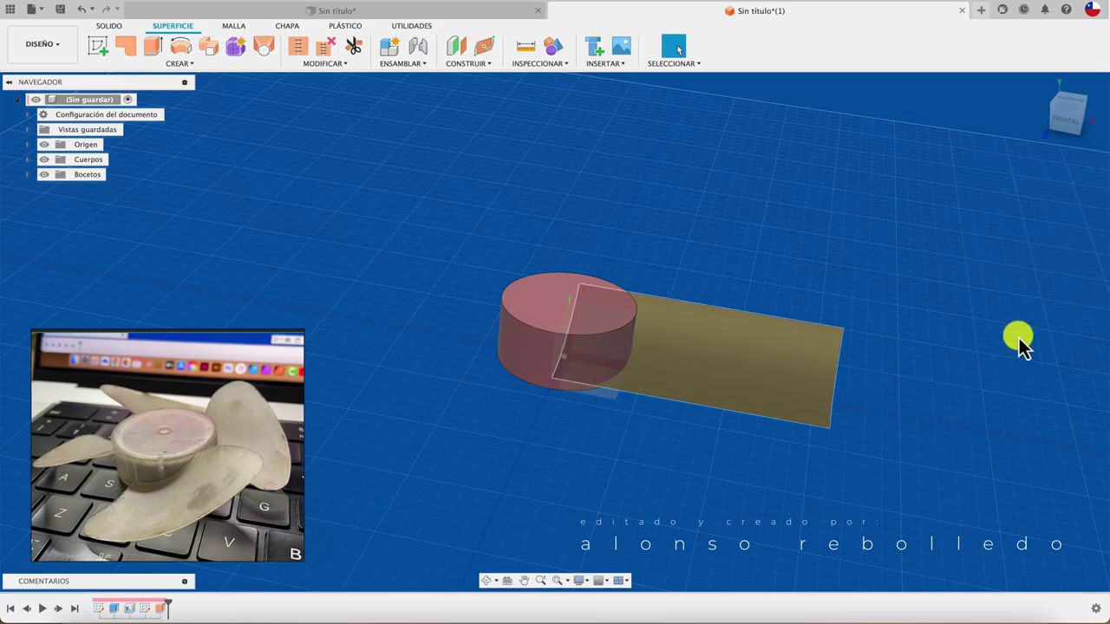
# - View the hub from above, zoom in, then orbit to a tilted 3D view
pyautogui.click(1066, 103)
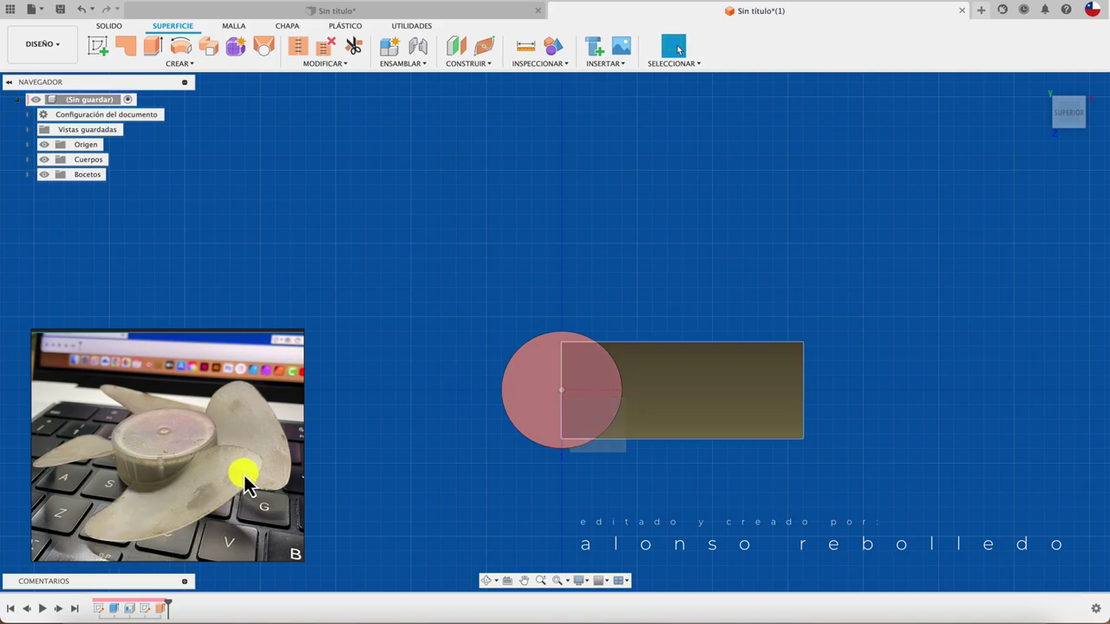
pyautogui.scroll(2, 667, 420)
pyautogui.scroll(3, 671, 406)
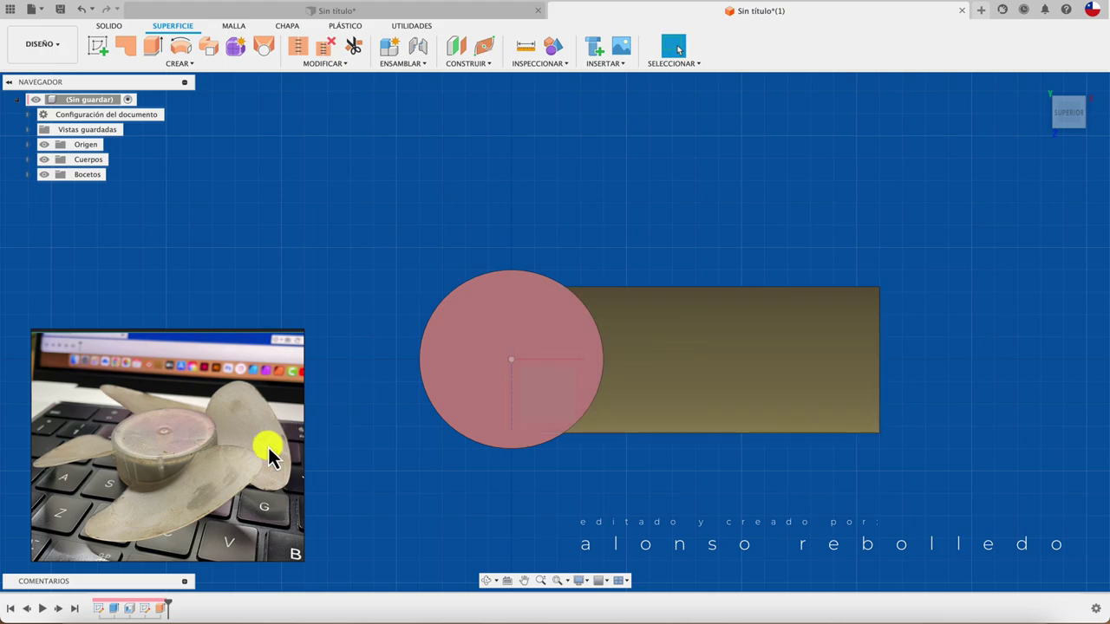
pyautogui.moveTo(203, 491)
pyautogui.keyDown('shift'); pyautogui.mouseDown(button='middle')
pyautogui.moveTo(574, 262)
pyautogui.moveTo(545, 248)
pyautogui.mouseUp(button='middle'); pyautogui.keyUp('shift')
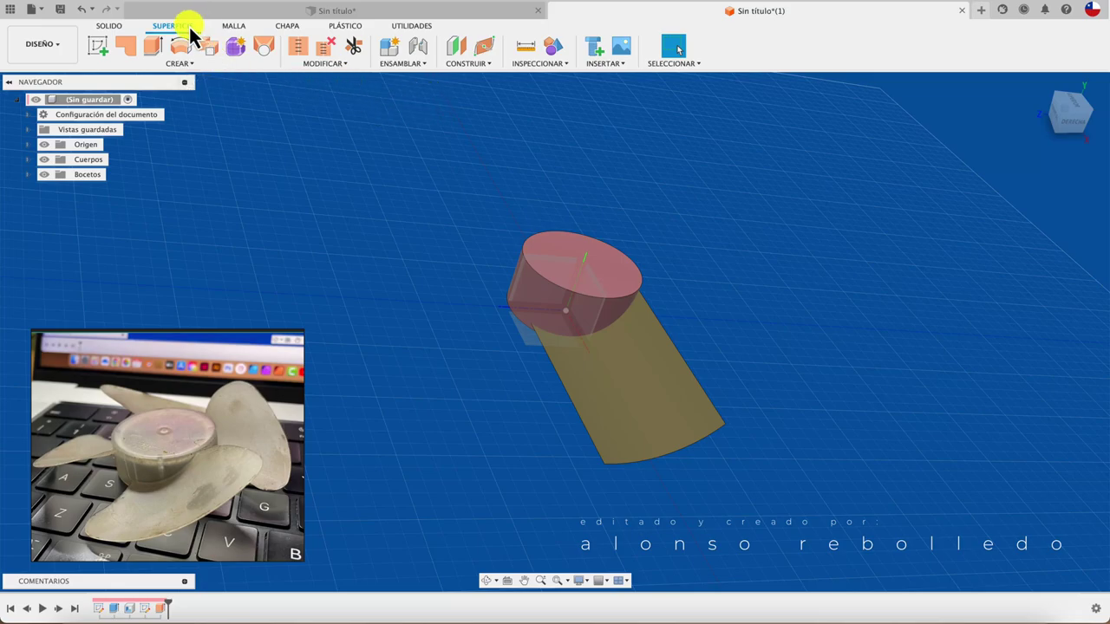
# - Start extending the surface from its bottom curved edge by dragging out the distance
pyautogui.click(319, 63)
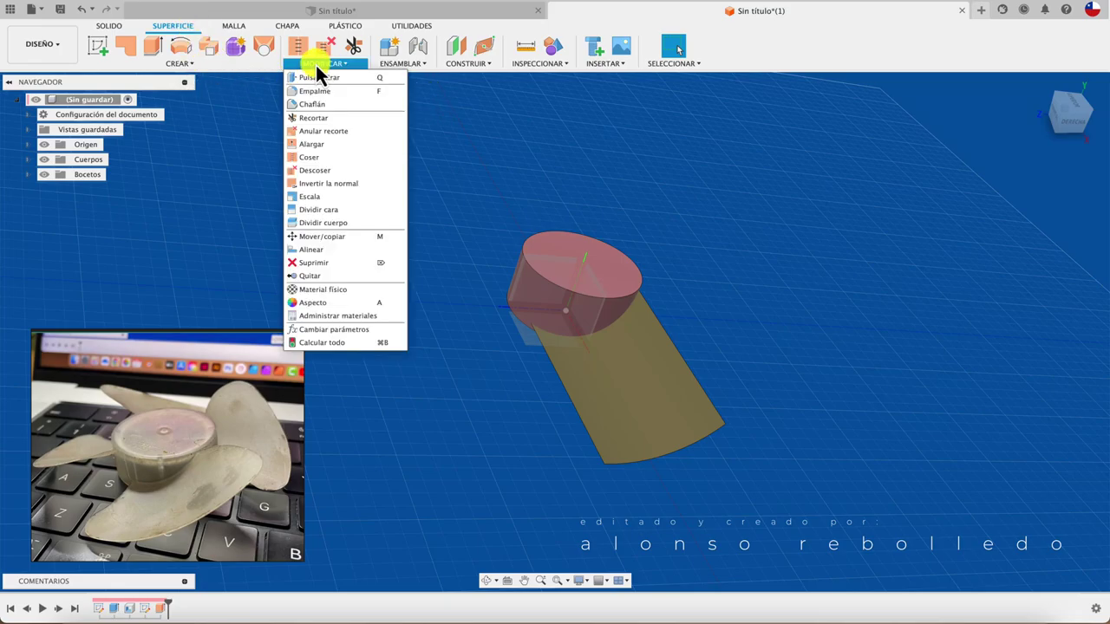
pyautogui.click(333, 144)
pyautogui.click(652, 312)
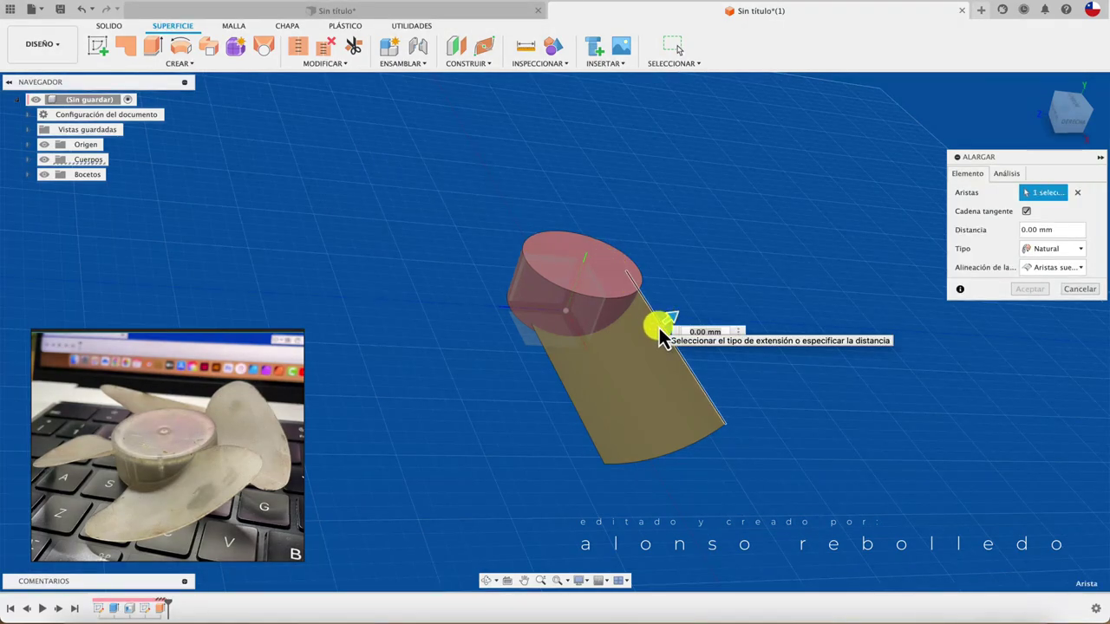
pyautogui.click(676, 454)
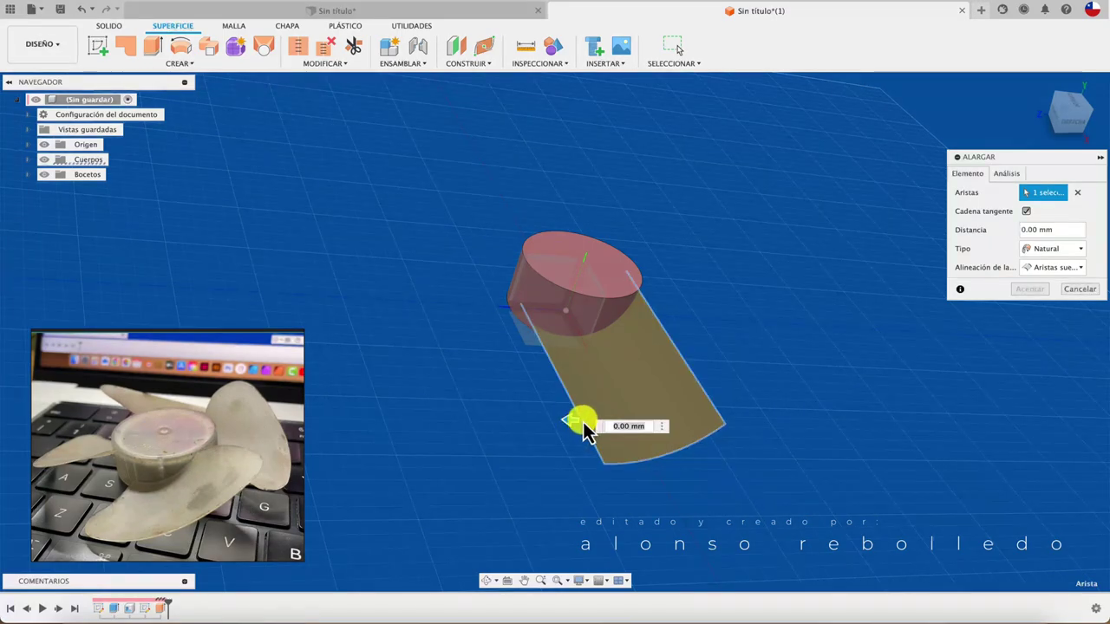
pyautogui.moveTo(584, 426); pyautogui.dragTo(440, 413)
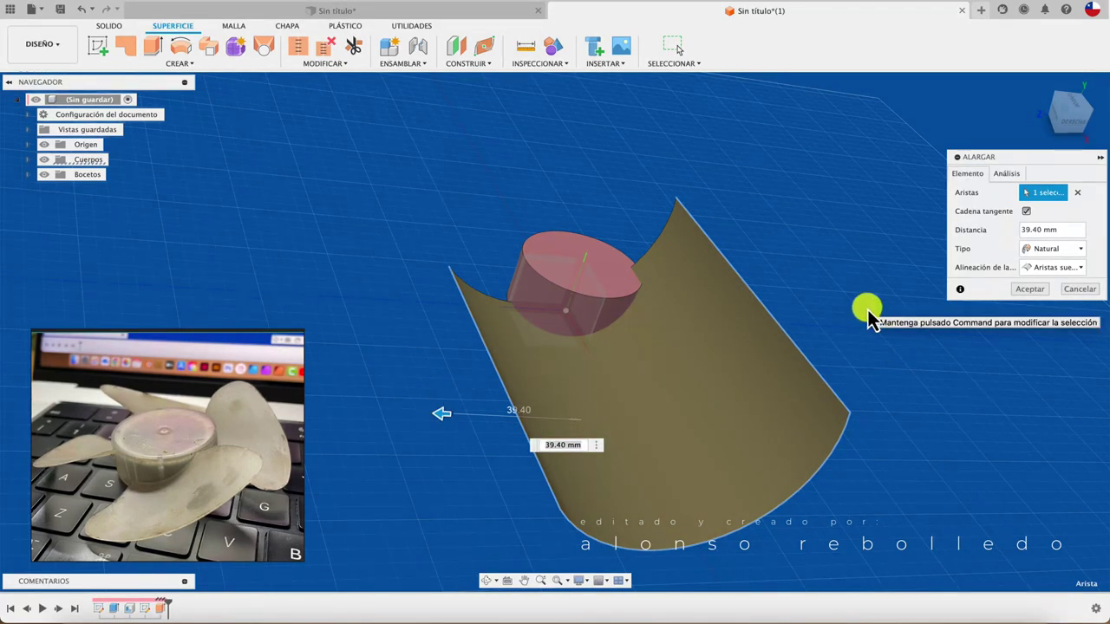
# - Preview perpendicular and tangent extension types, checking the result from the right side
pyautogui.click(1073, 260)
pyautogui.click(1058, 279)
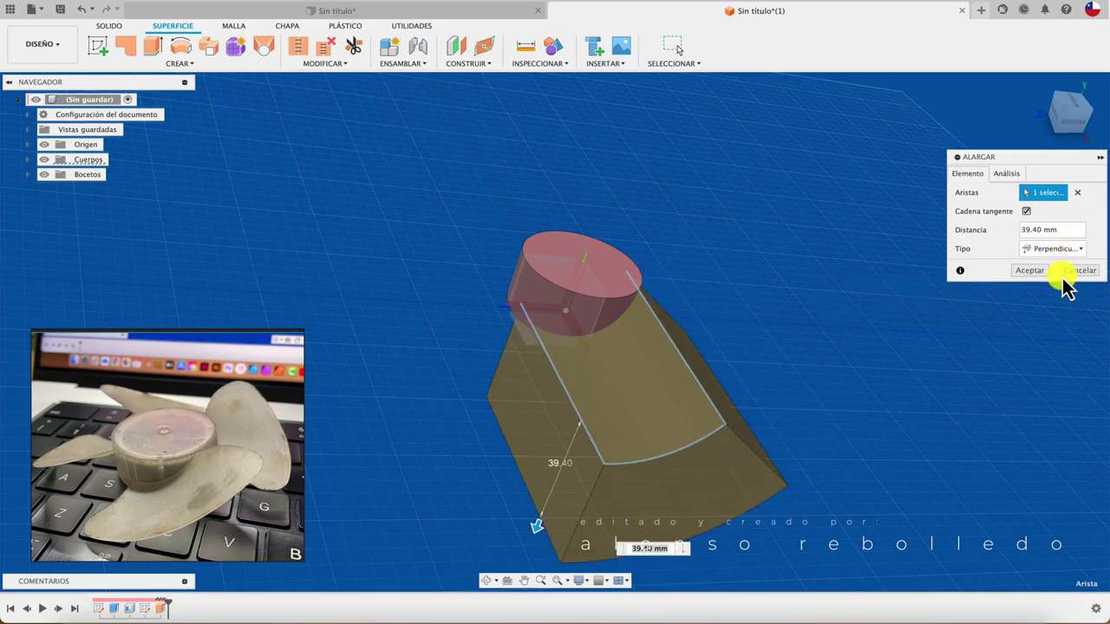
pyautogui.click(1062, 249)
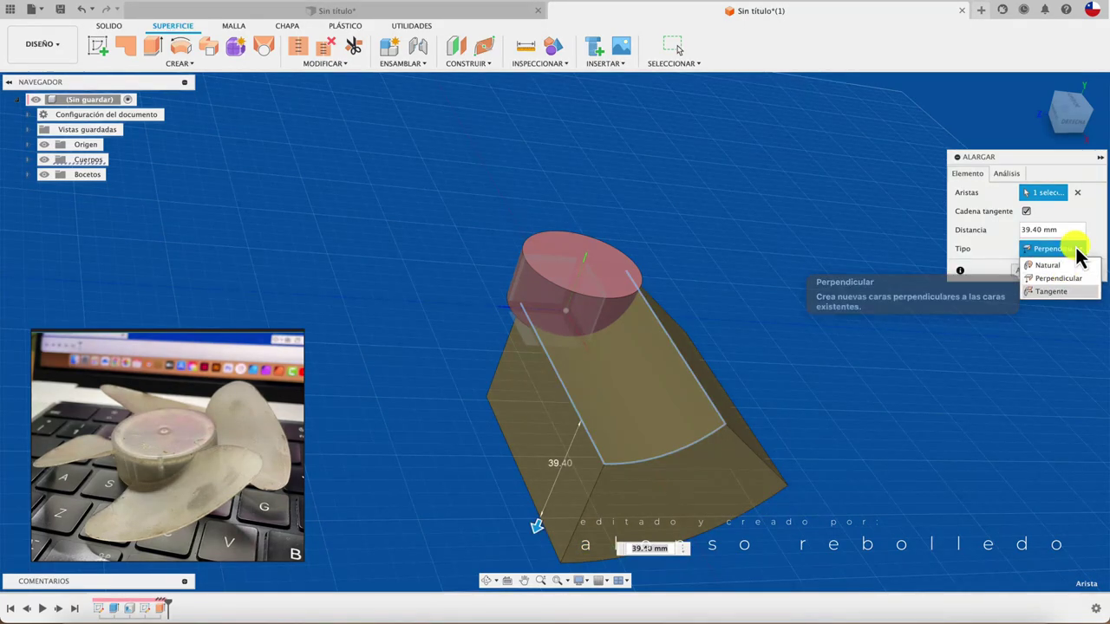
pyautogui.click(1073, 292)
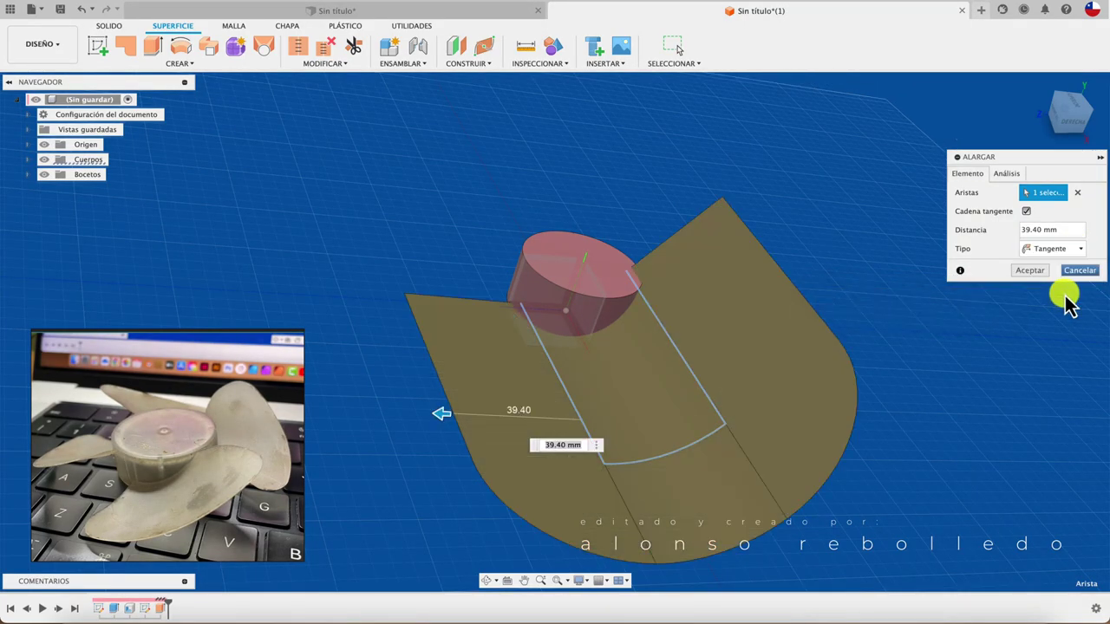
pyautogui.keyDown('shift'); pyautogui.scroll(-5, 927, 416); pyautogui.keyUp('shift')
pyautogui.keyDown('shift'); pyautogui.scroll(-3, 927, 416); pyautogui.keyUp('shift')
pyautogui.keyDown('shift'); pyautogui.scroll(-2, 927, 416); pyautogui.keyUp('shift')
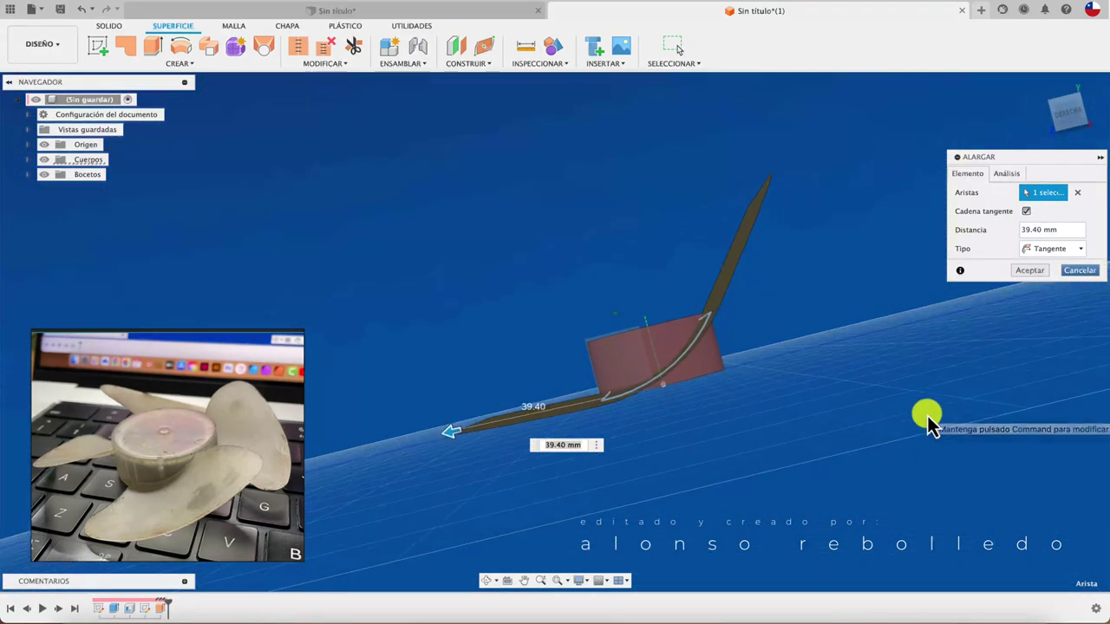
pyautogui.keyDown('shift'); pyautogui.scroll(-2, 927, 415); pyautogui.keyUp('shift')
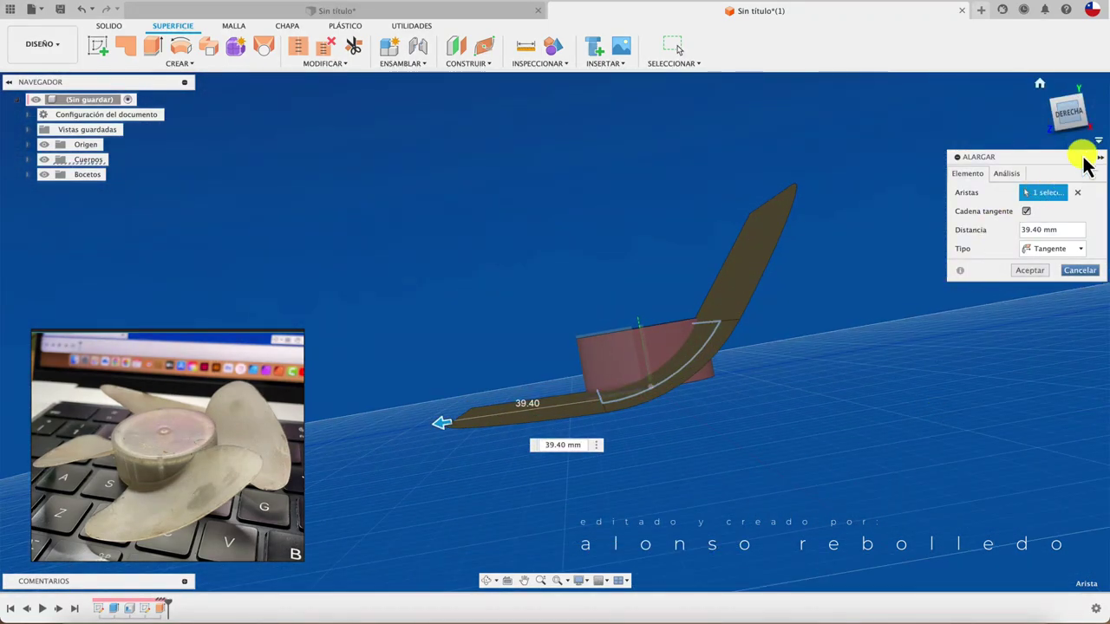
pyautogui.click(1069, 112)
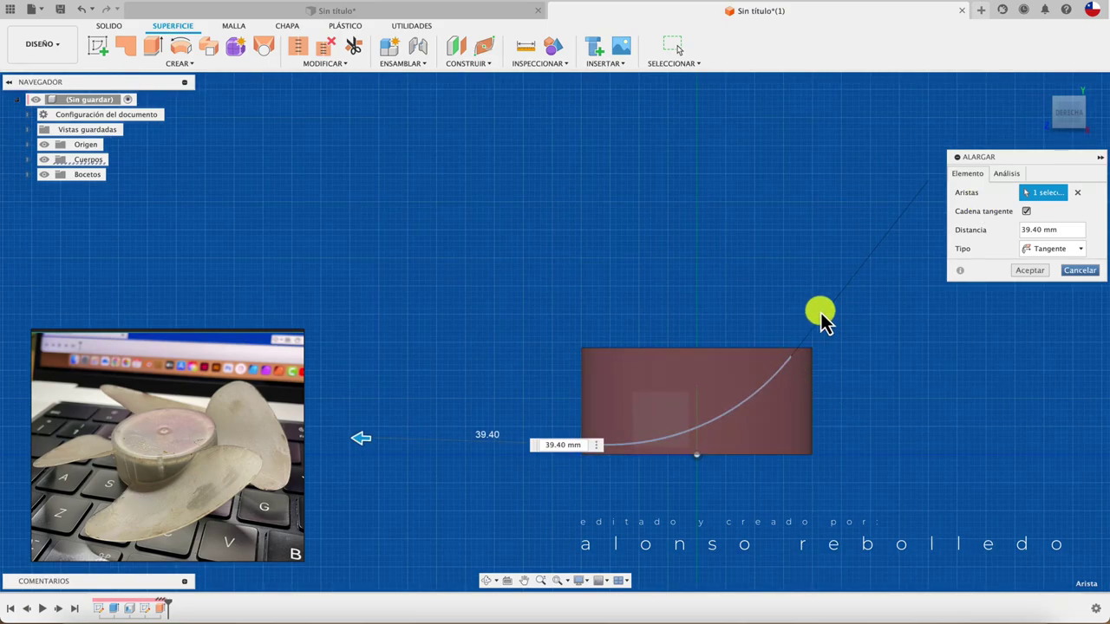
# - Settle on a Natural 39.40 mm extension, accept it and orbit to inspect
pyautogui.click(1049, 248)
pyautogui.click(1038, 263)
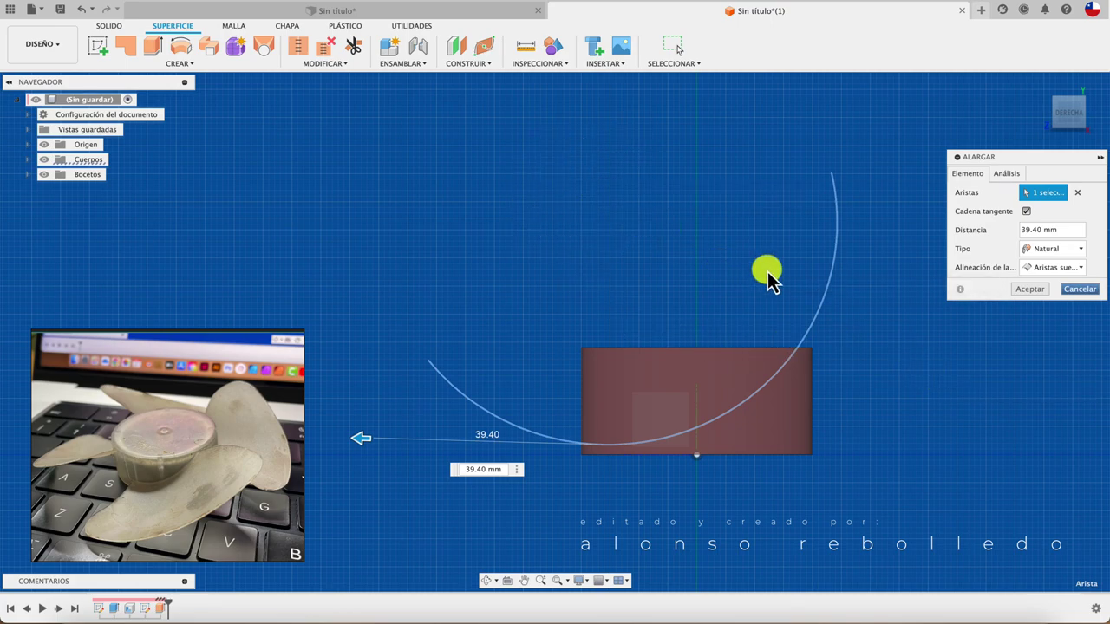
pyautogui.click(1070, 250)
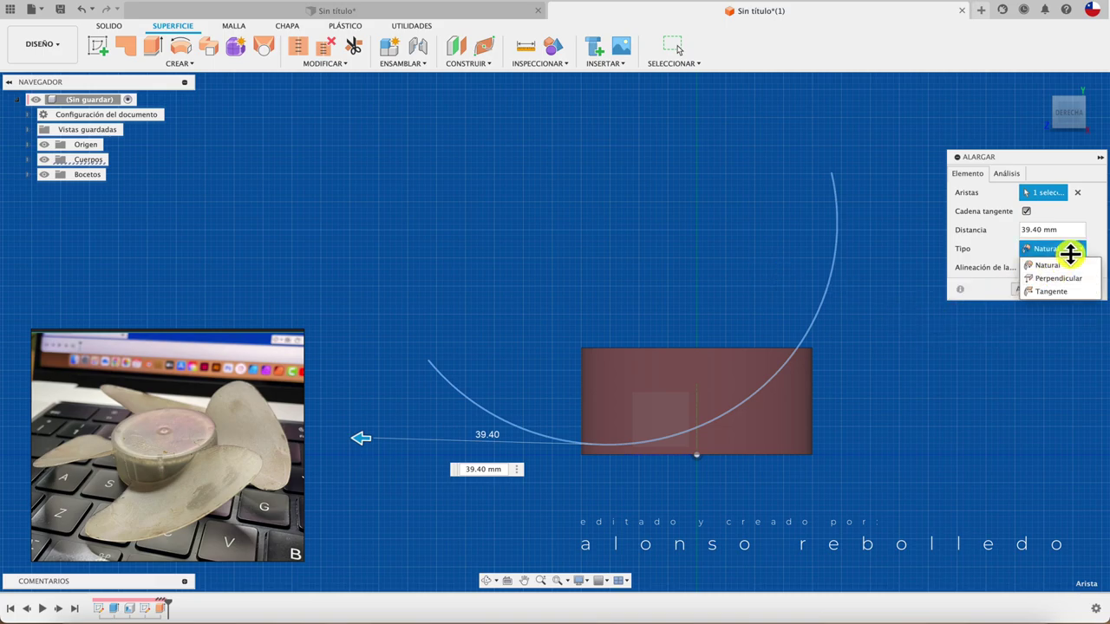
pyautogui.click(1051, 292)
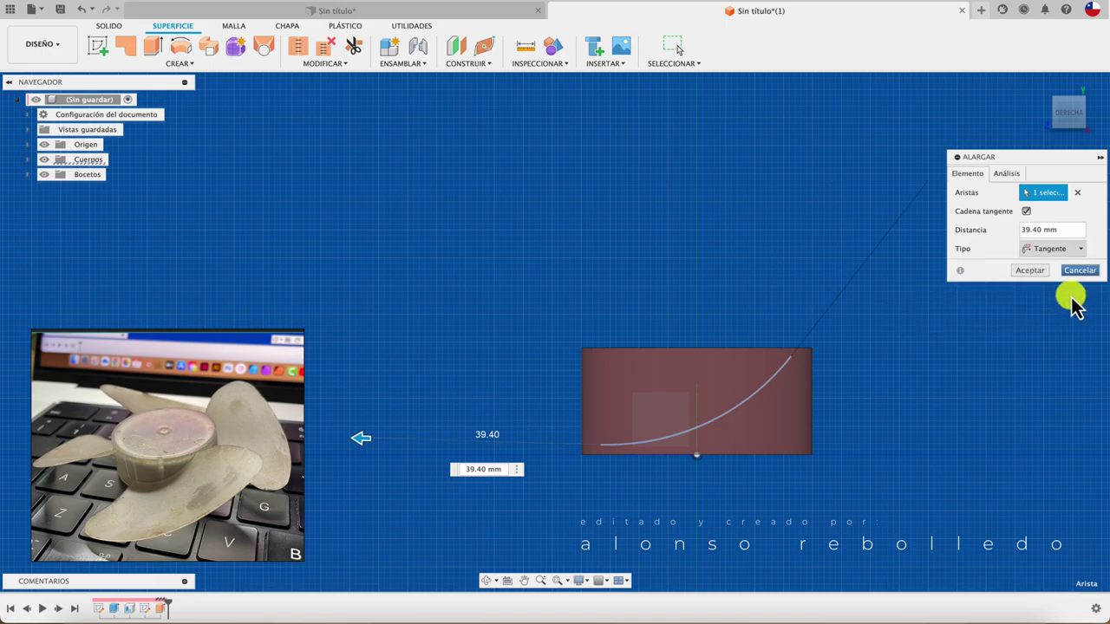
pyautogui.click(1070, 249)
pyautogui.click(1058, 262)
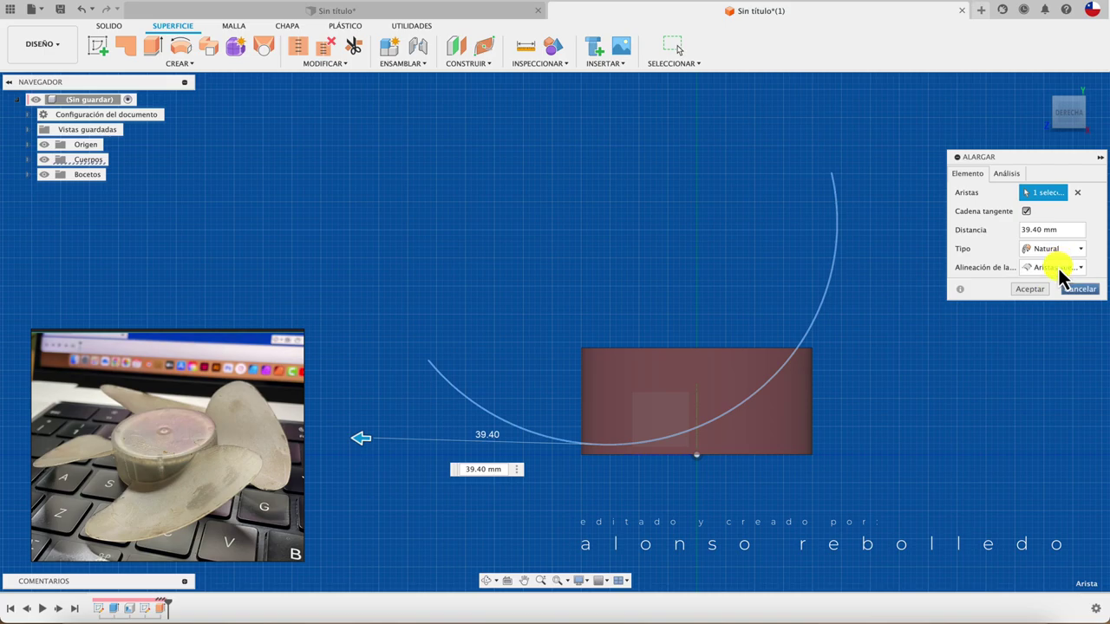
pyautogui.click(1036, 290)
pyautogui.keyDown('shift'); pyautogui.moveTo(1036, 295); pyautogui.dragTo(939, 376, button='middle'); pyautogui.keyUp('shift')
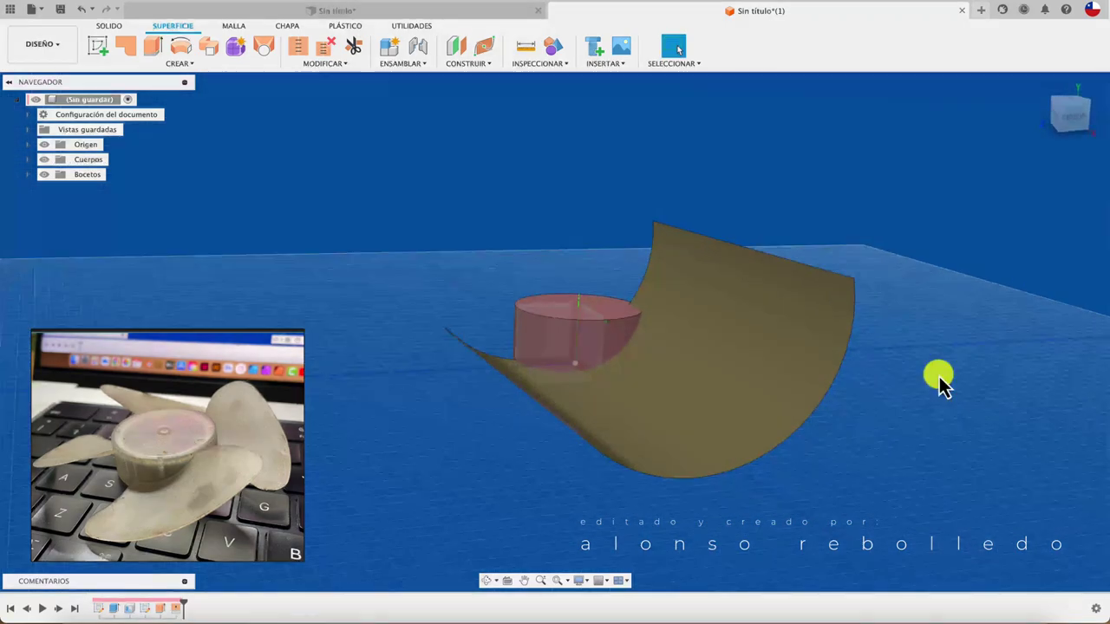
pyautogui.keyDown('shift'); pyautogui.scroll(-5, 939, 376); pyautogui.keyUp('shift')
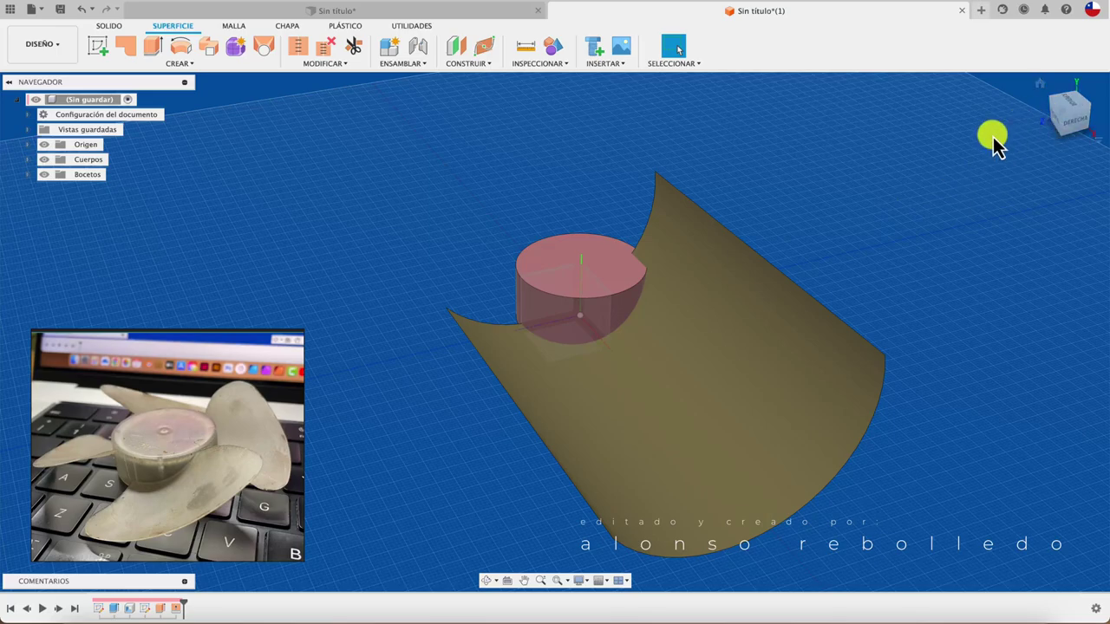
pyautogui.click(1064, 106)
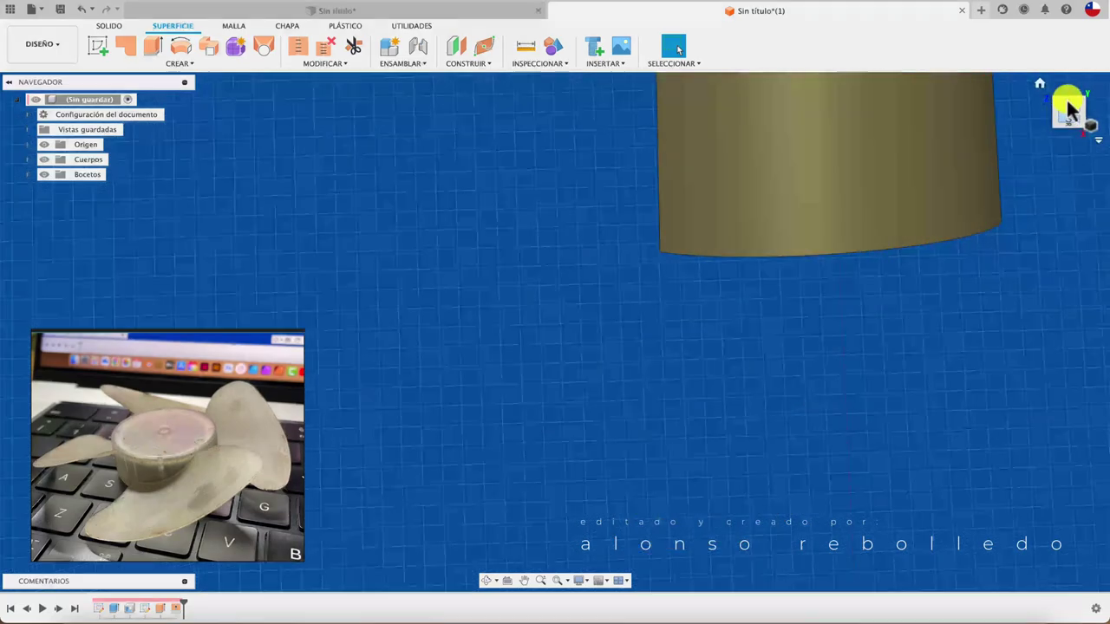
pyautogui.click(1066, 109)
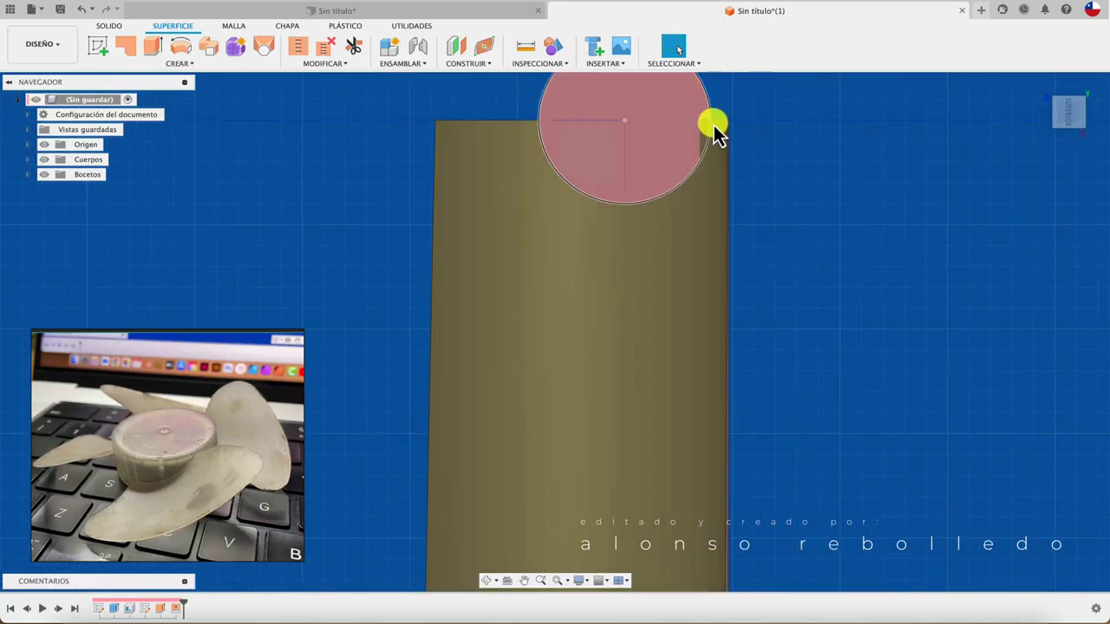
pyautogui.scroll(2, 698, 178)
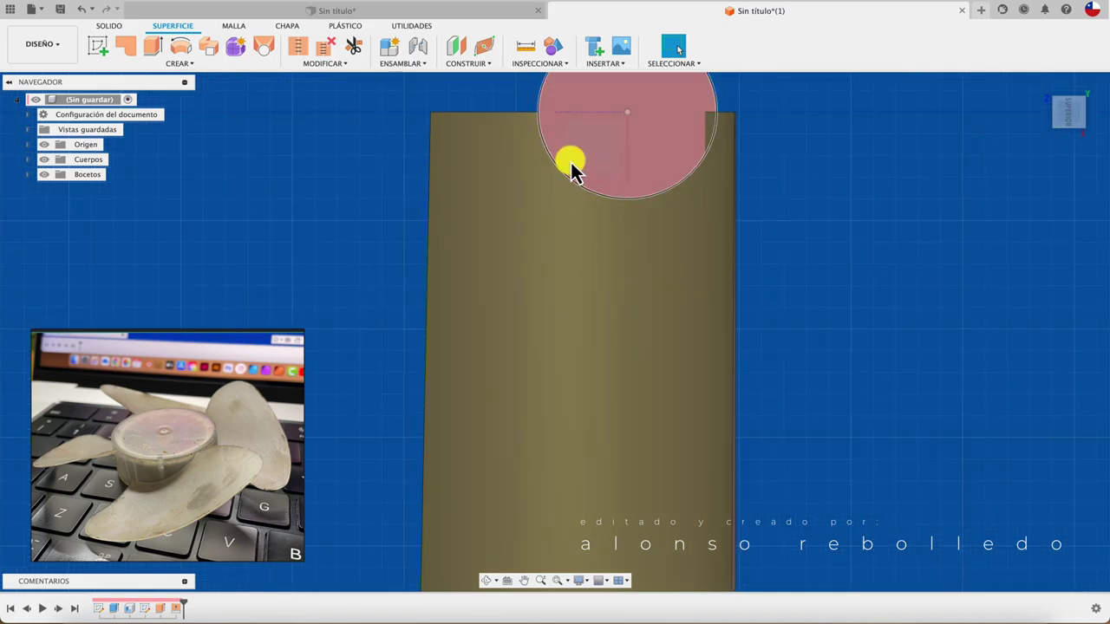
pyautogui.scroll(-1, 544, 147)
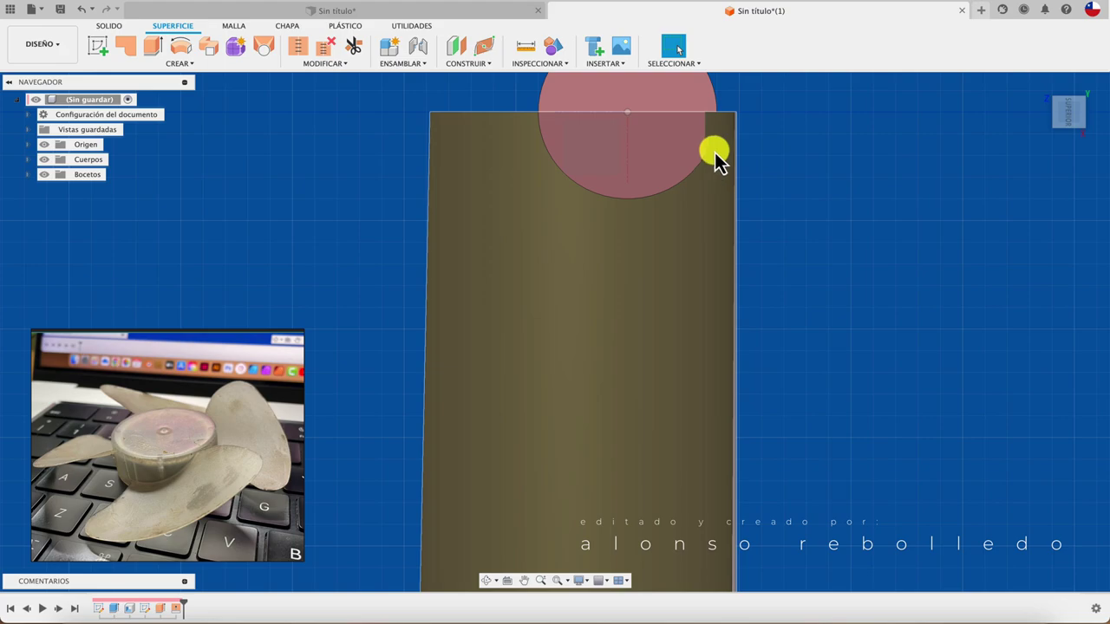
pyautogui.scroll(2, 716, 148)
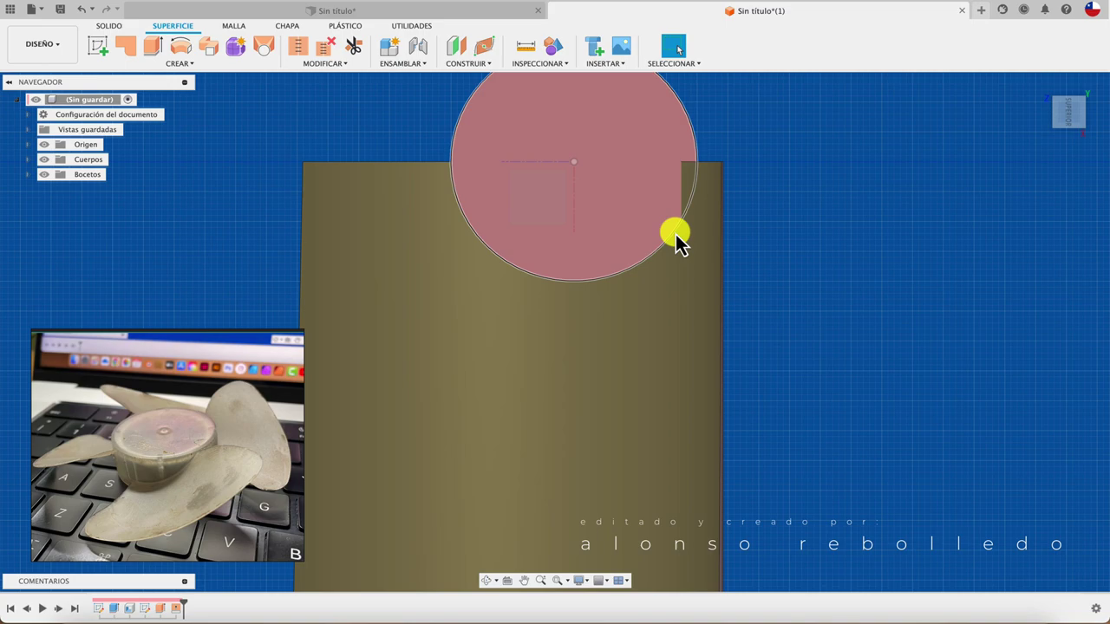
pyautogui.scroll(-2, 676, 239)
pyautogui.scroll(-4, 801, 234)
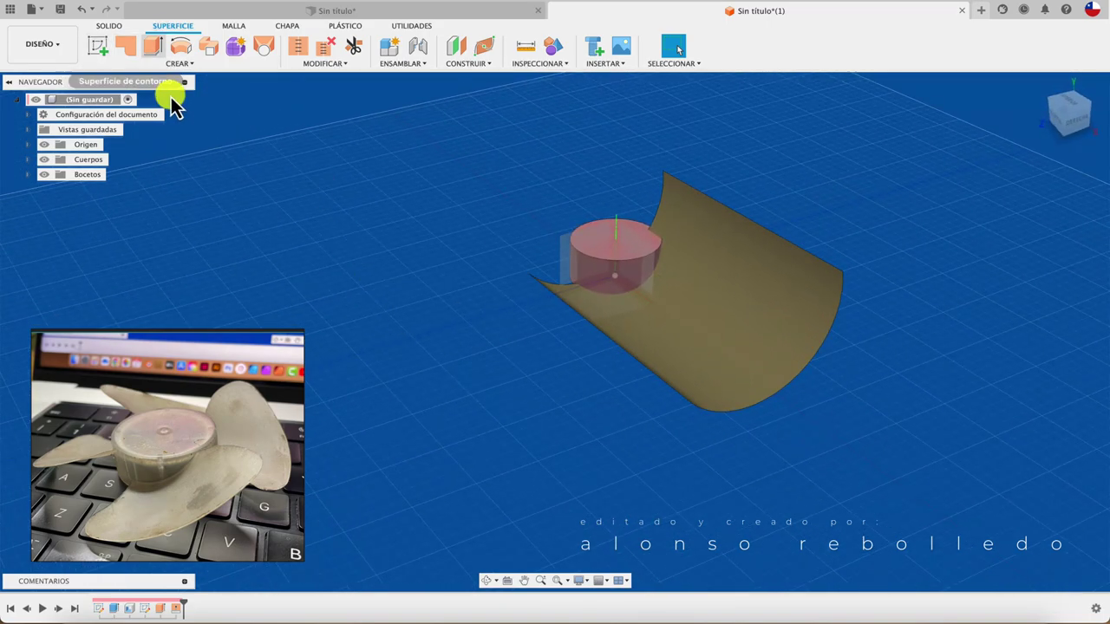
pyautogui.click(126, 27)
pyautogui.click(160, 33)
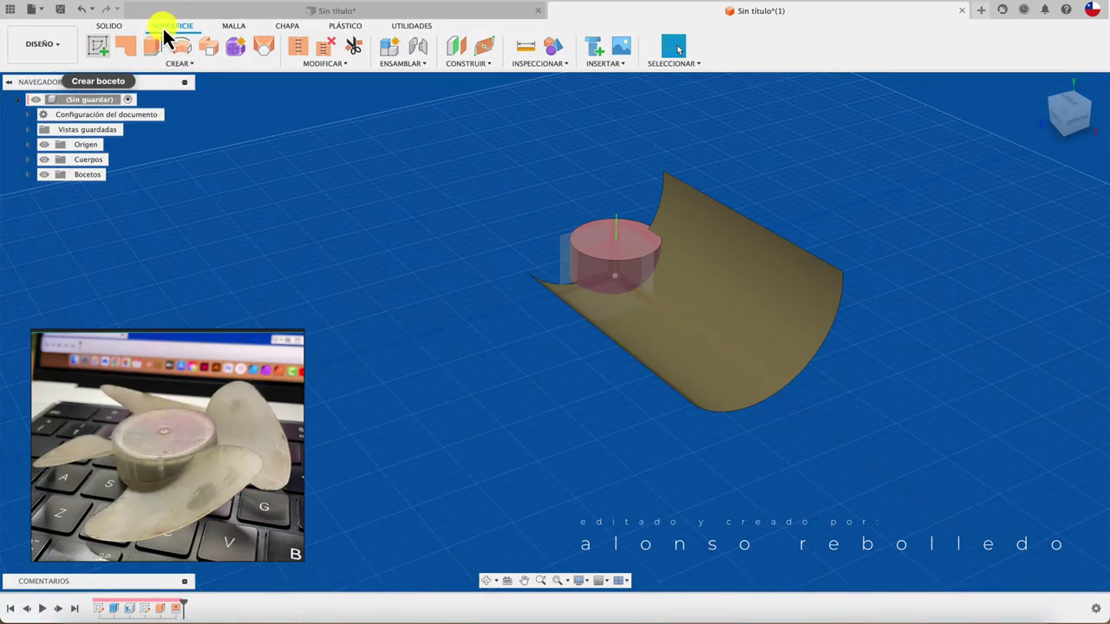
# - Create a new sketch on the hub's face and set the view to top
pyautogui.click(104, 44)
pyautogui.keyDown('shift'); pyautogui.moveTo(398, 288); pyautogui.dragTo(656, 445, button='middle'); pyautogui.keyUp('shift')
pyautogui.scroll(3, 535, 377)
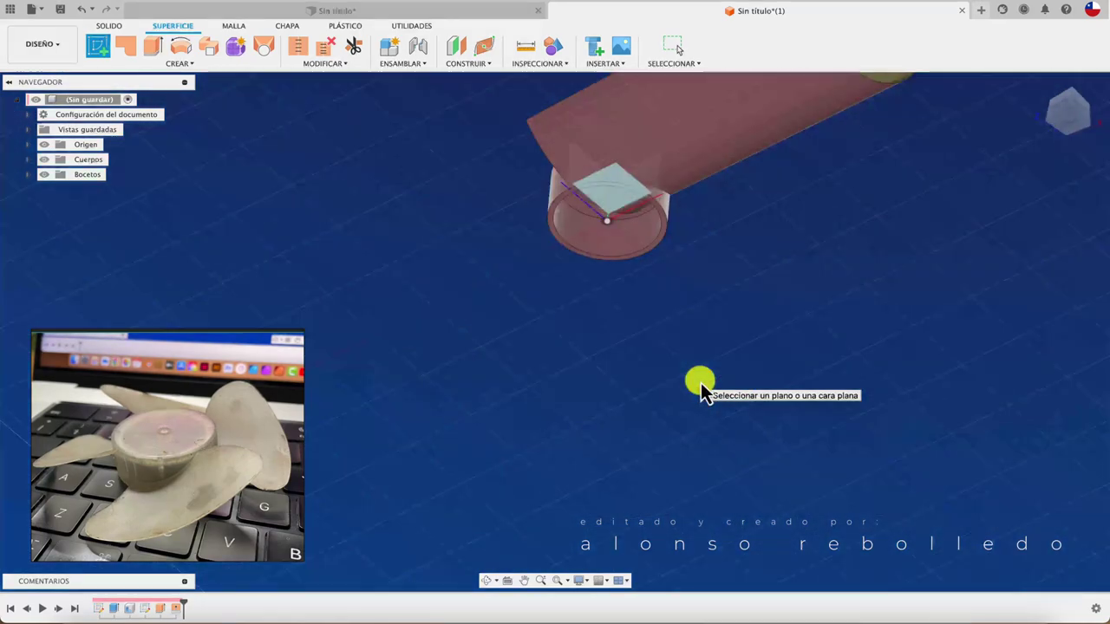
pyautogui.click(700, 383)
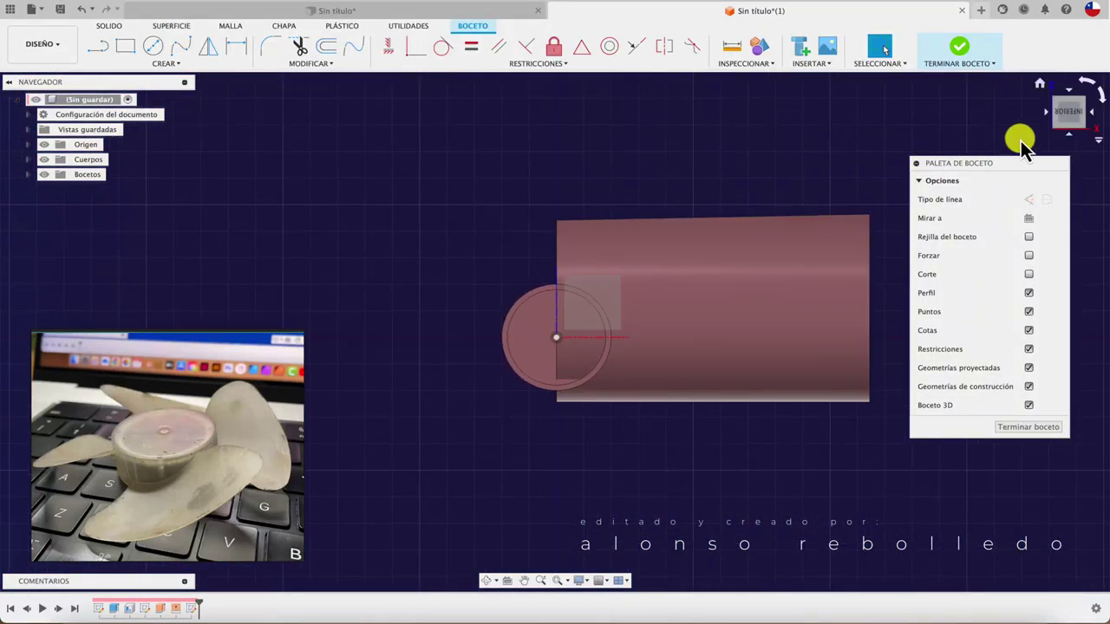
pyautogui.click(1068, 139)
pyautogui.click(1069, 142)
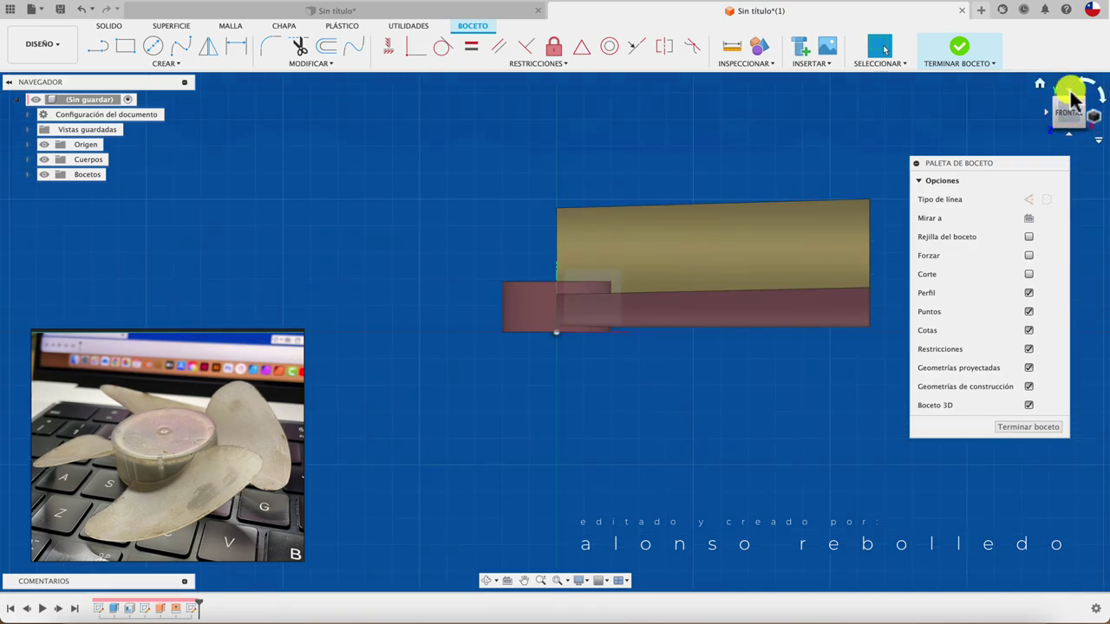
pyautogui.click(1067, 95)
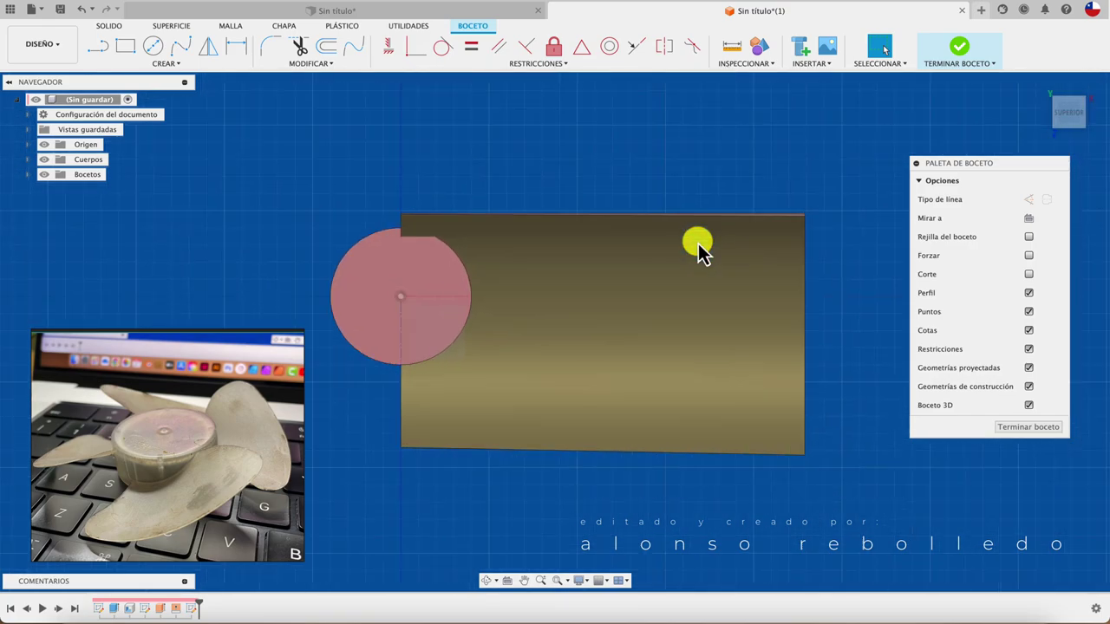
pyautogui.click(484, 327)
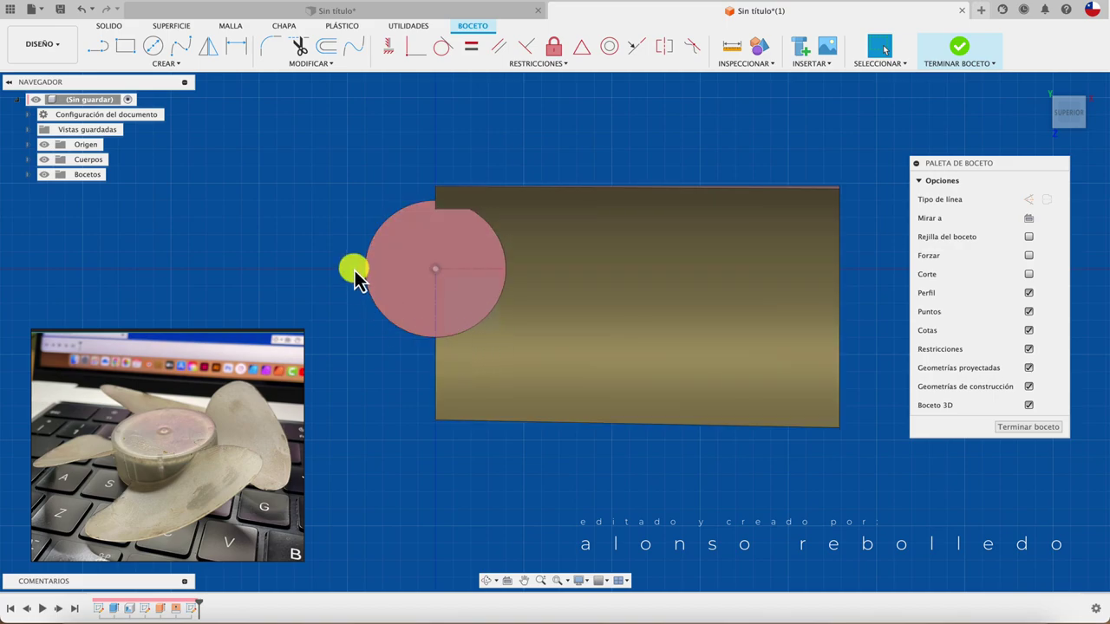
# - Draw a horizontal line from the hub centre past the surface and make it construction geometry
pyautogui.click(98, 46)
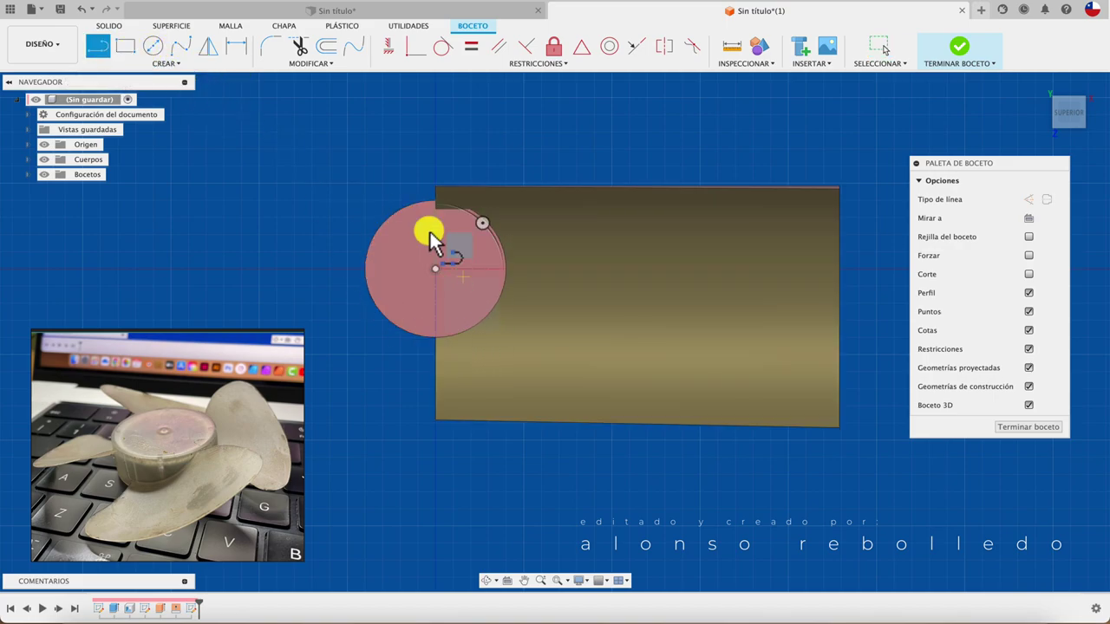
pyautogui.click(438, 270)
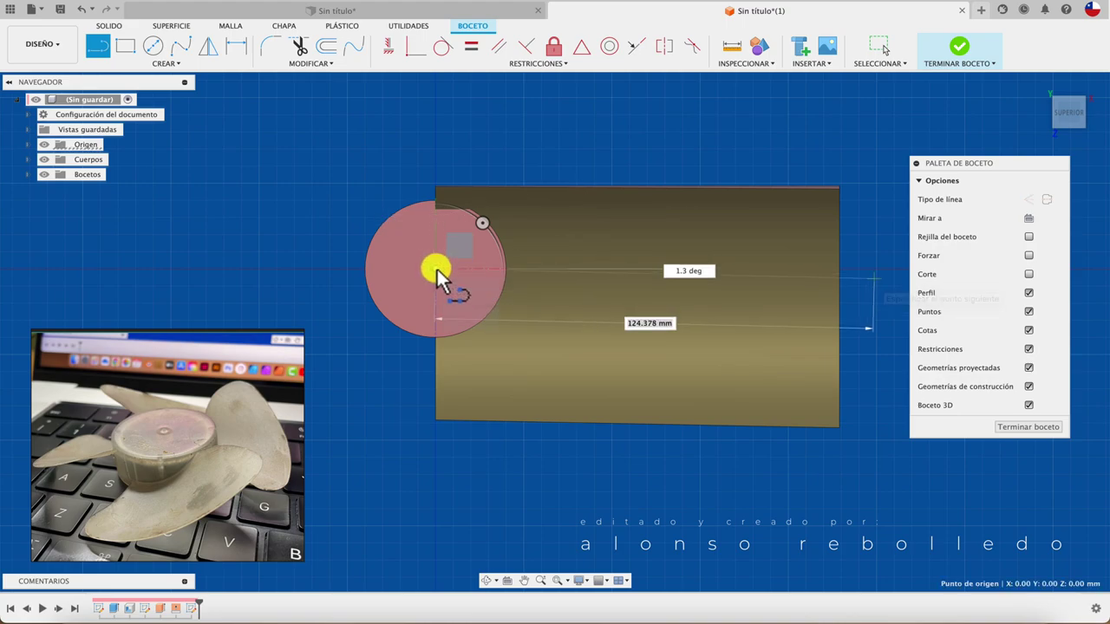
pyautogui.click(877, 276)
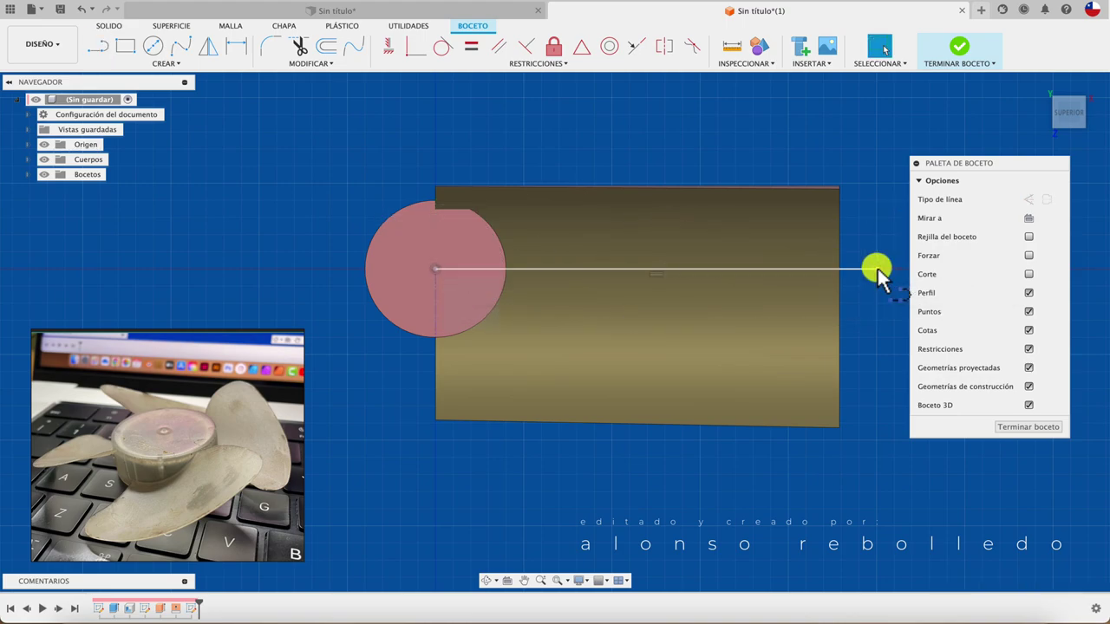
pyautogui.press('Escape')
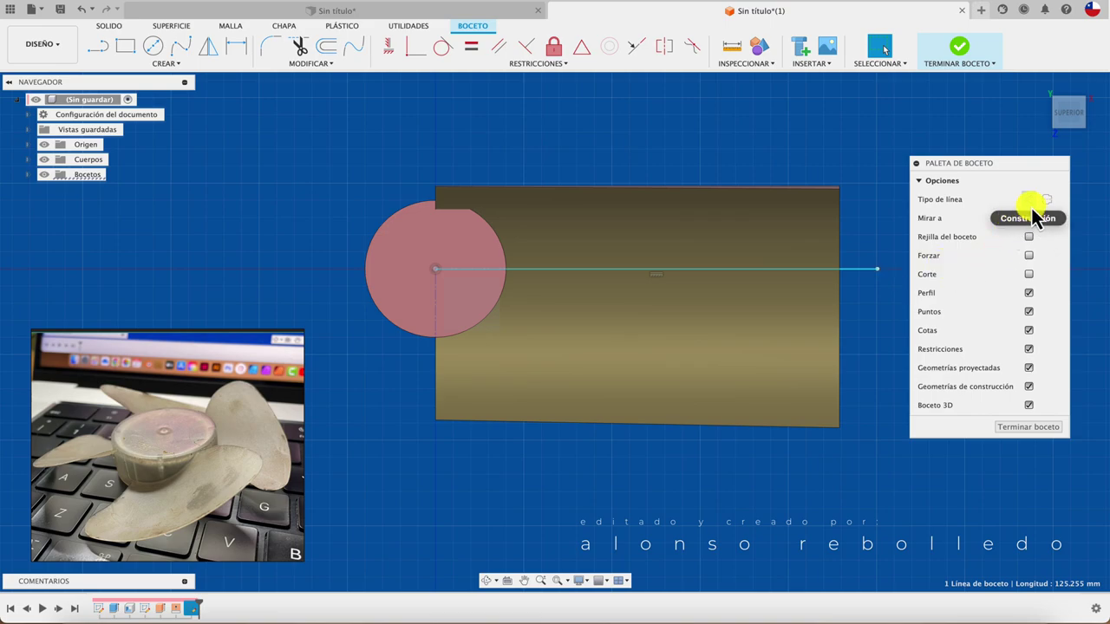
pyautogui.click(1030, 203)
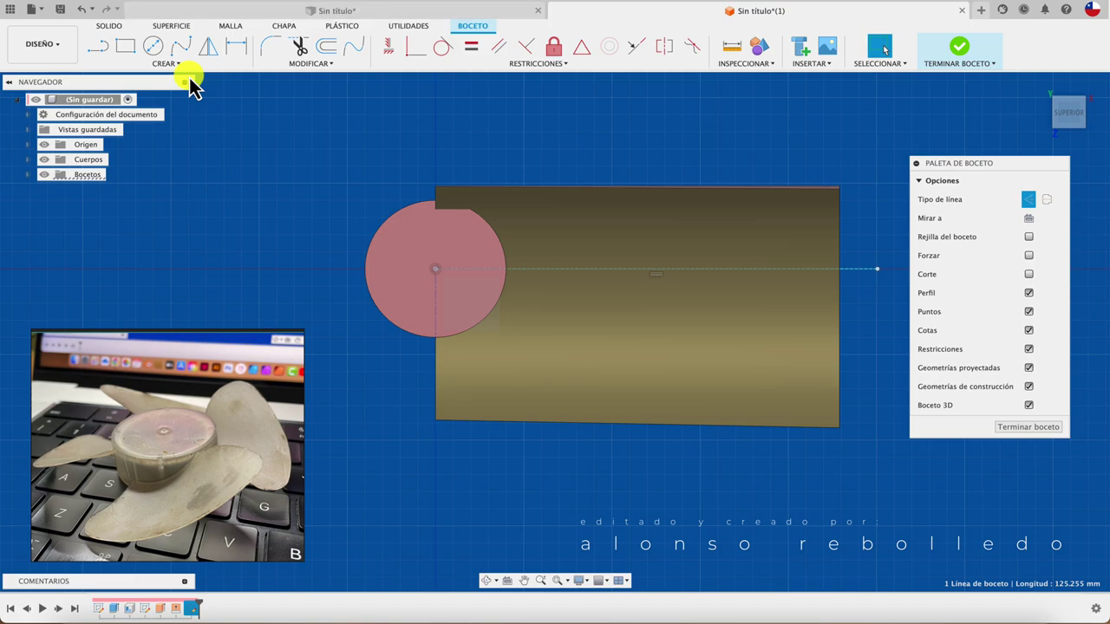
# - Trace a closed fit-point spline blade outline from the hub circle's edge around the tip
pyautogui.click(181, 49)
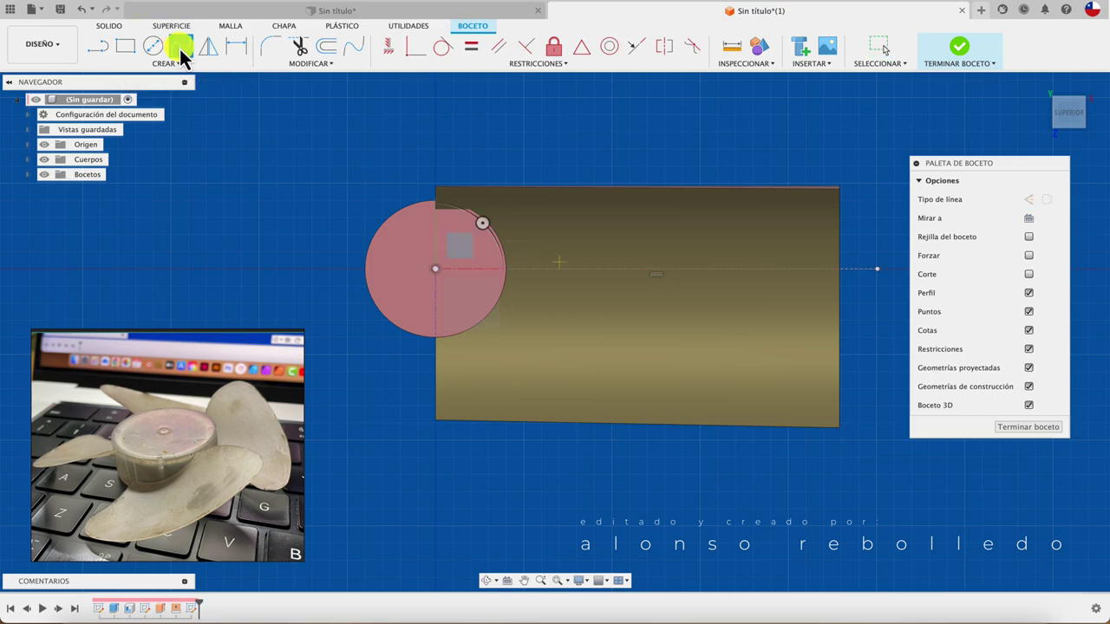
pyautogui.click(479, 245)
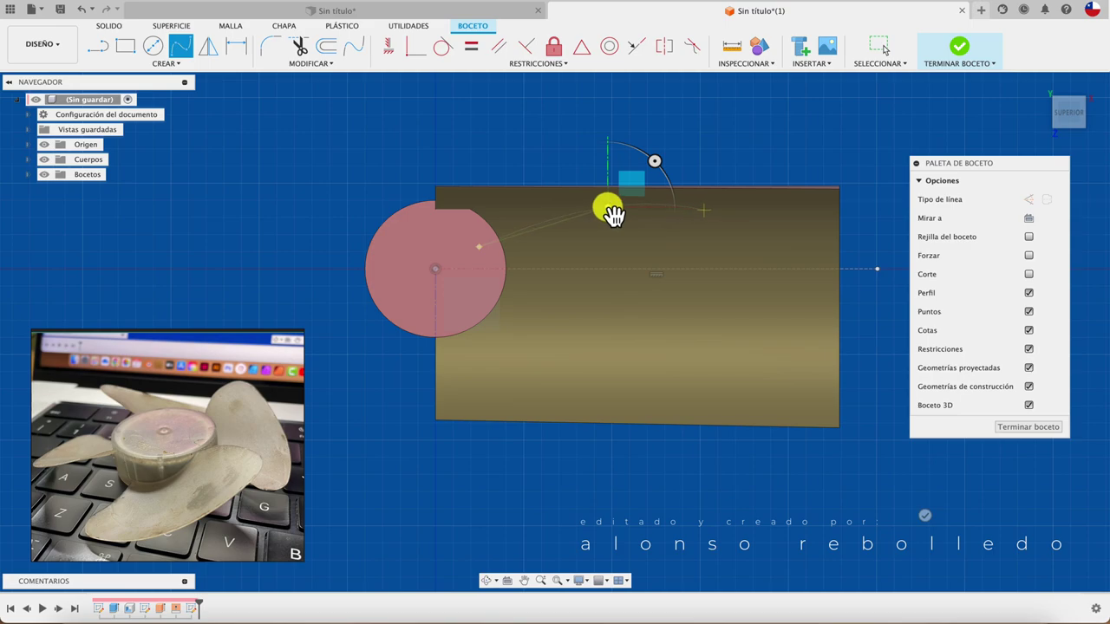
pyautogui.click(710, 212)
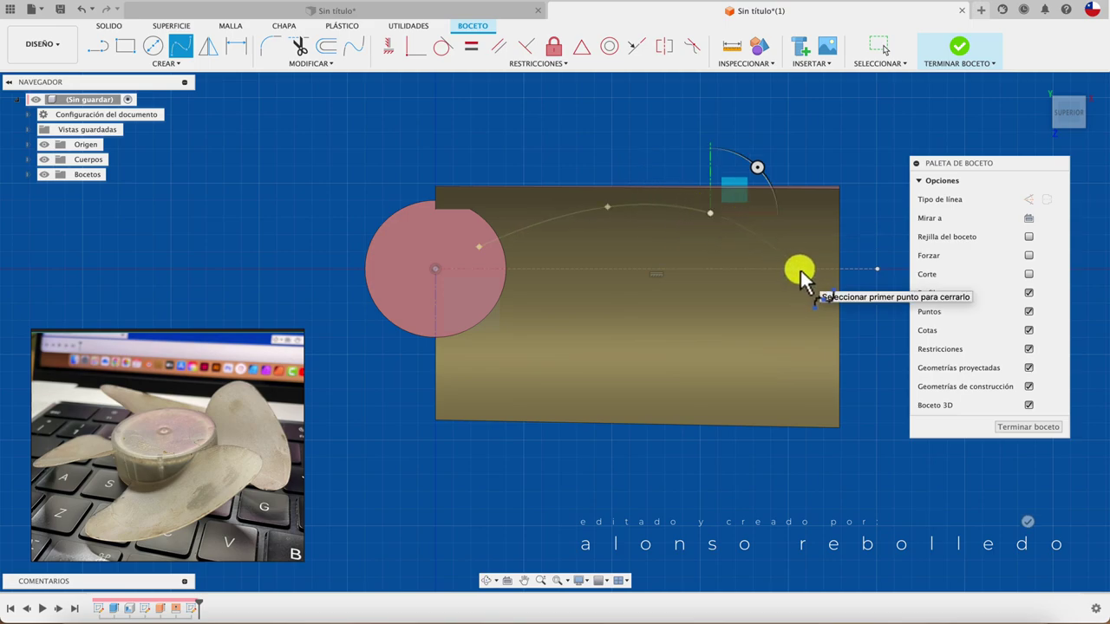
pyautogui.click(797, 245)
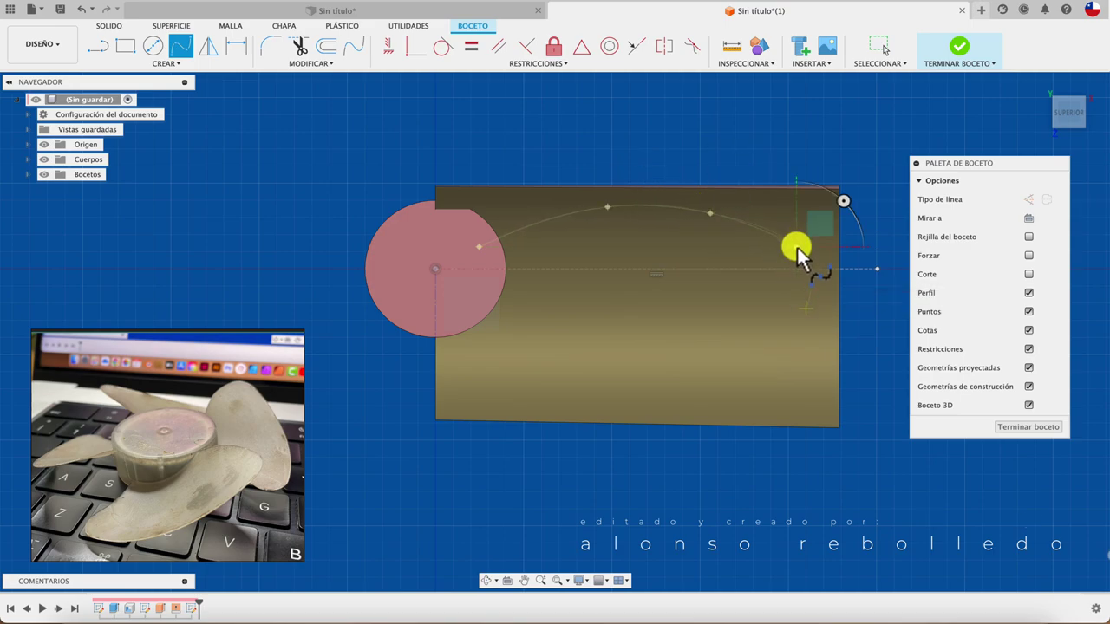
pyautogui.click(804, 309)
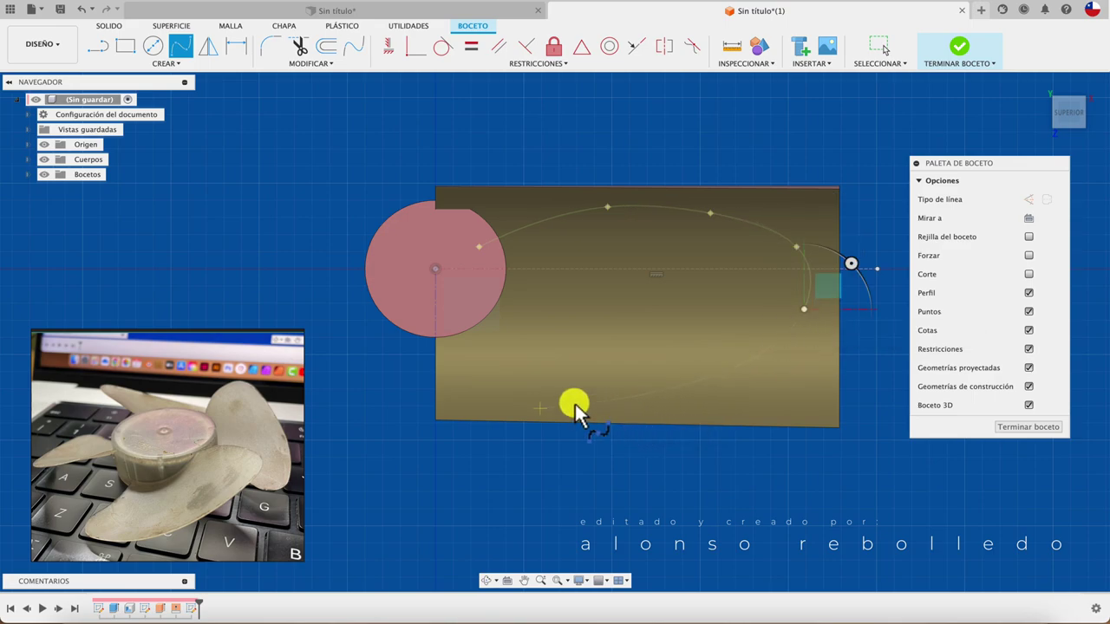
pyautogui.click(540, 408)
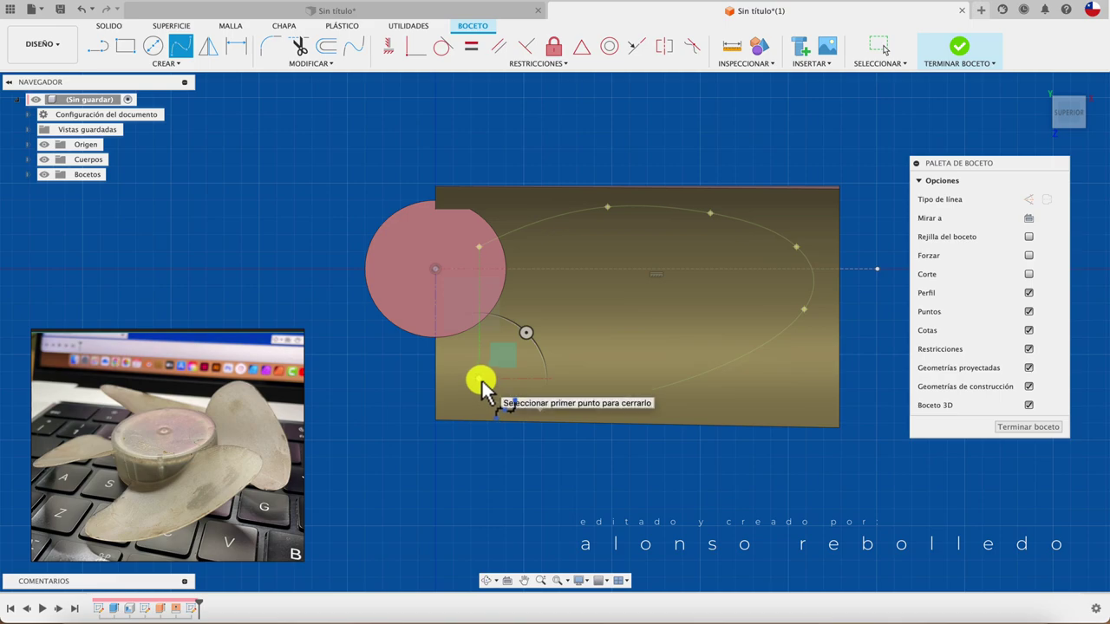
pyautogui.click(480, 379)
pyautogui.click(496, 342)
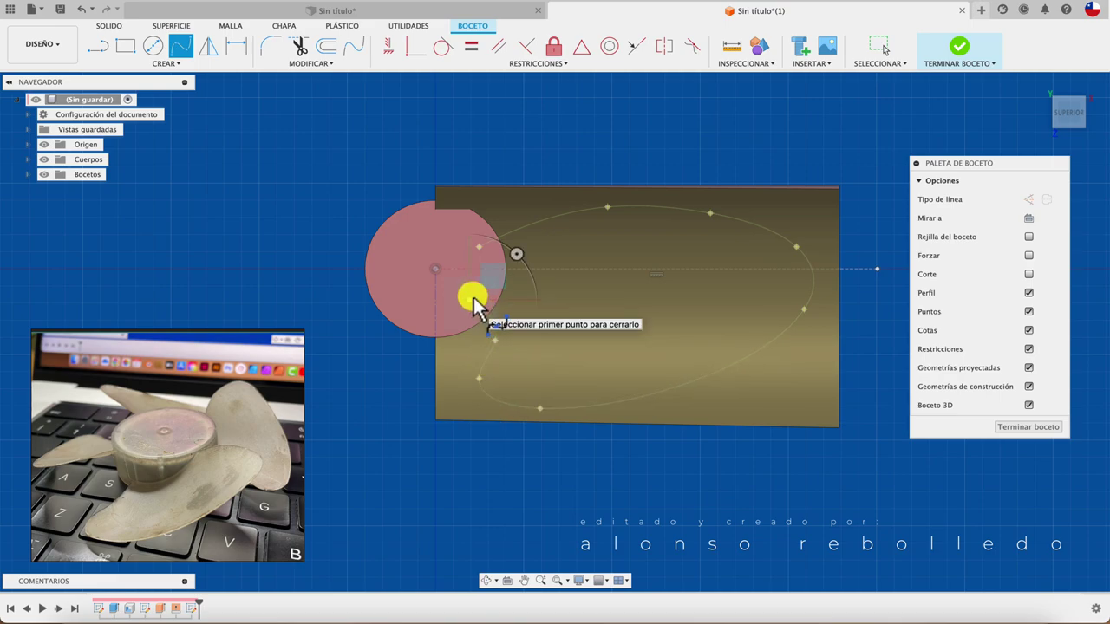
pyautogui.click(479, 246)
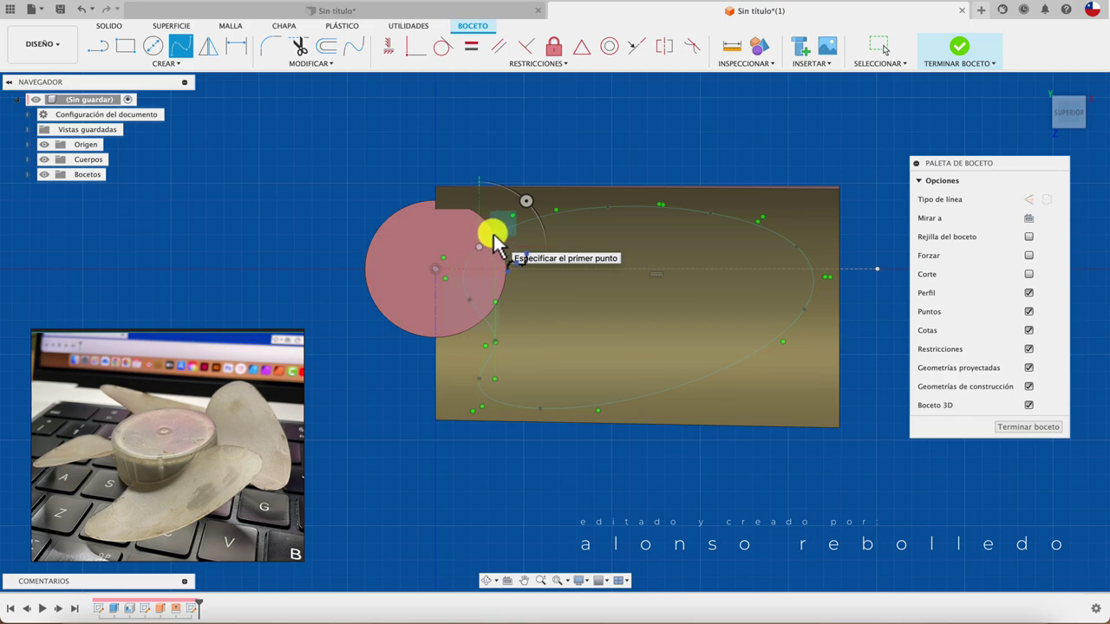
# - Accept the 262.854 mm blade spline and select it
pyautogui.rightClick(494, 234)
pyautogui.click(550, 235)
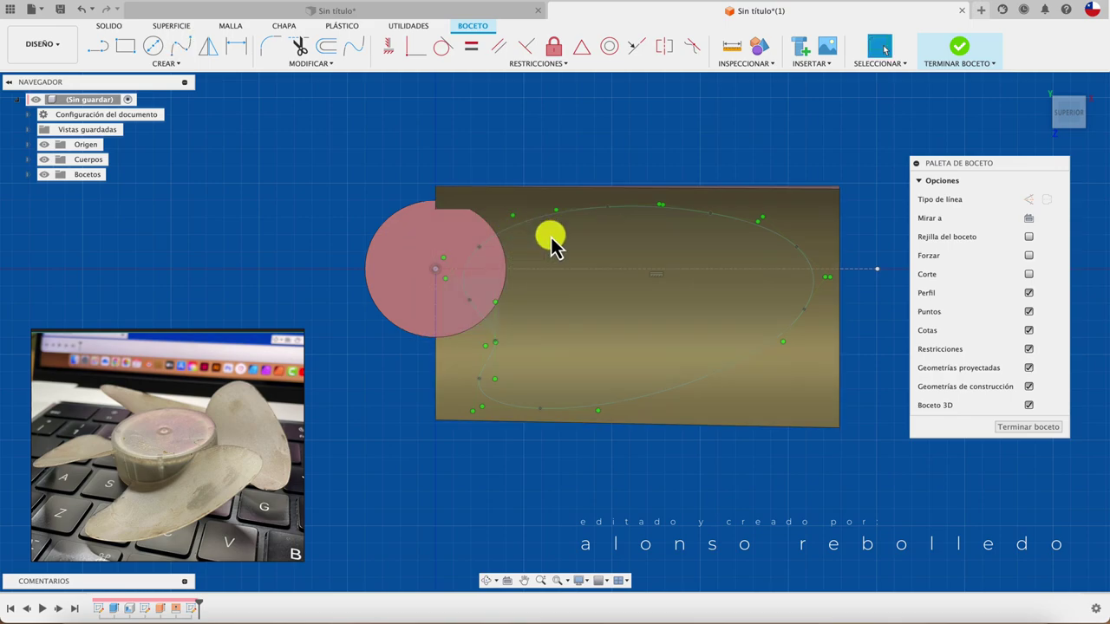
pyautogui.scroll(3, 631, 459)
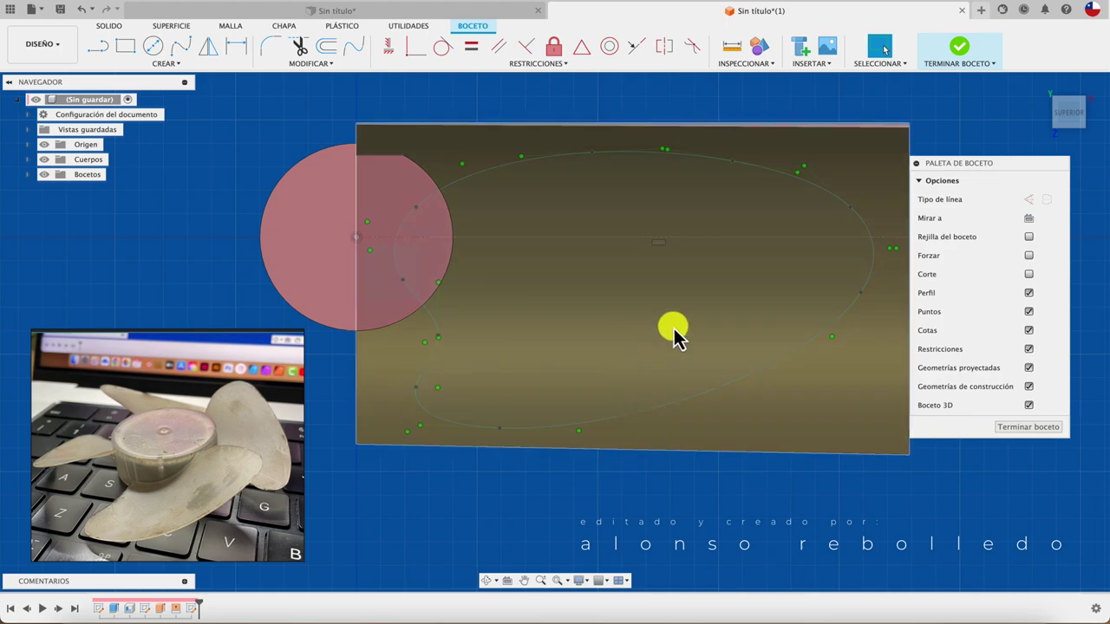
pyautogui.click(789, 184)
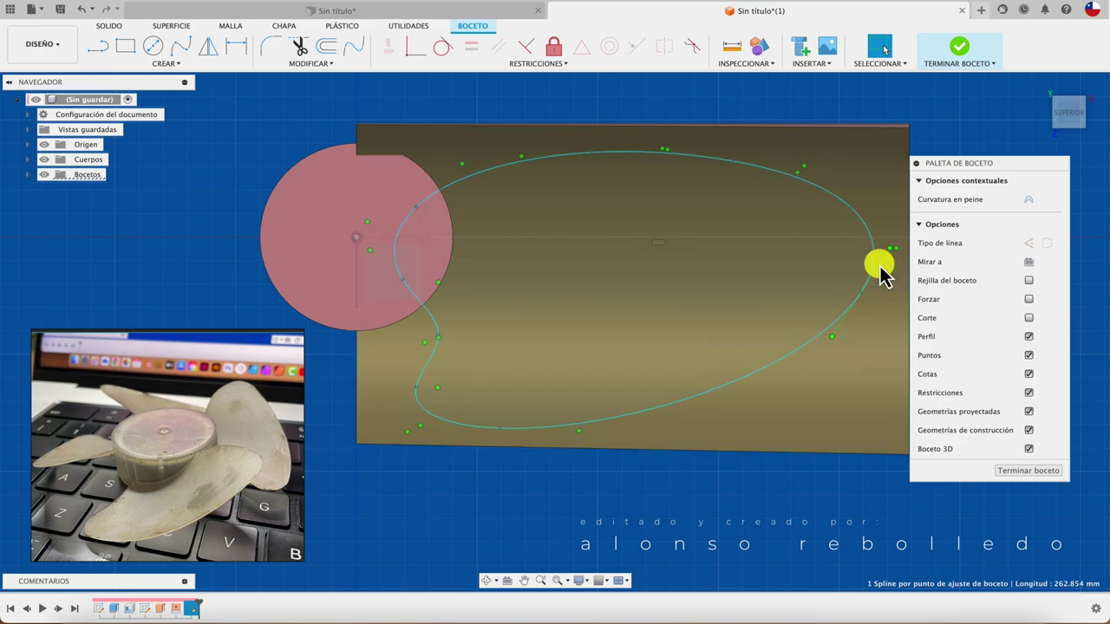
# - Drag the spline's upper-left fit point upward to reshape the blade curve
pyautogui.click(863, 297)
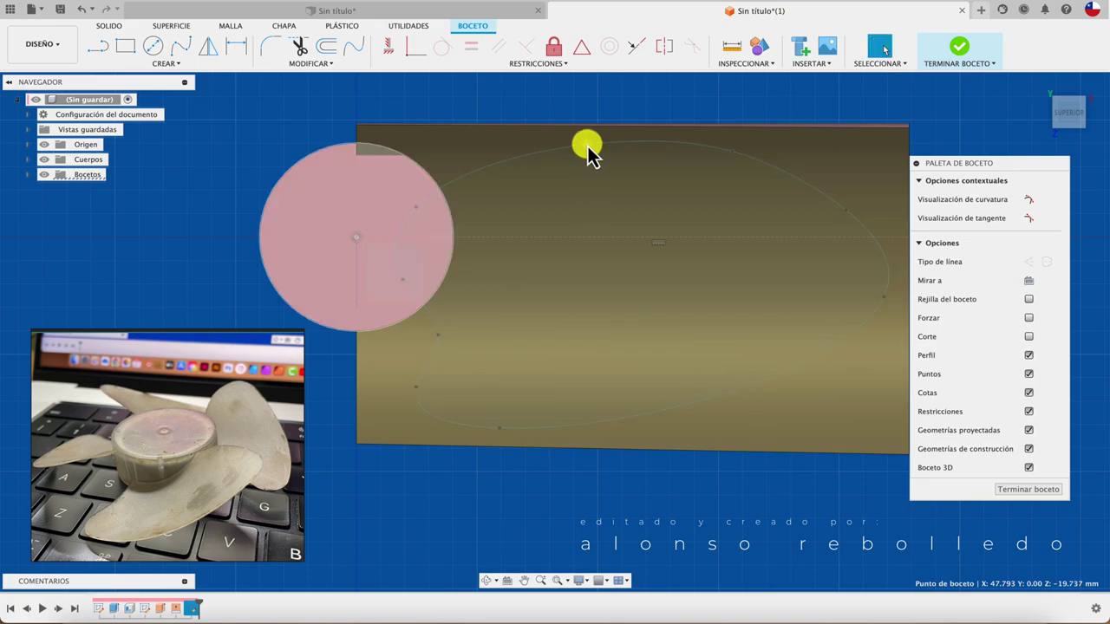
pyautogui.moveTo(418, 210); pyautogui.dragTo(405, 172)
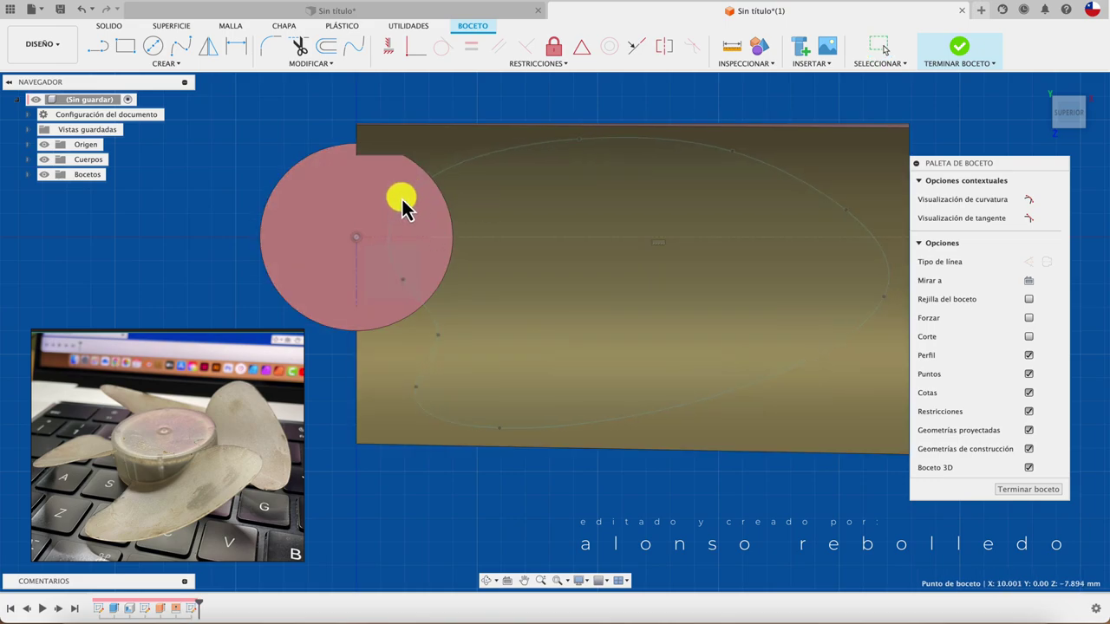
pyautogui.click(407, 386)
pyautogui.click(431, 394)
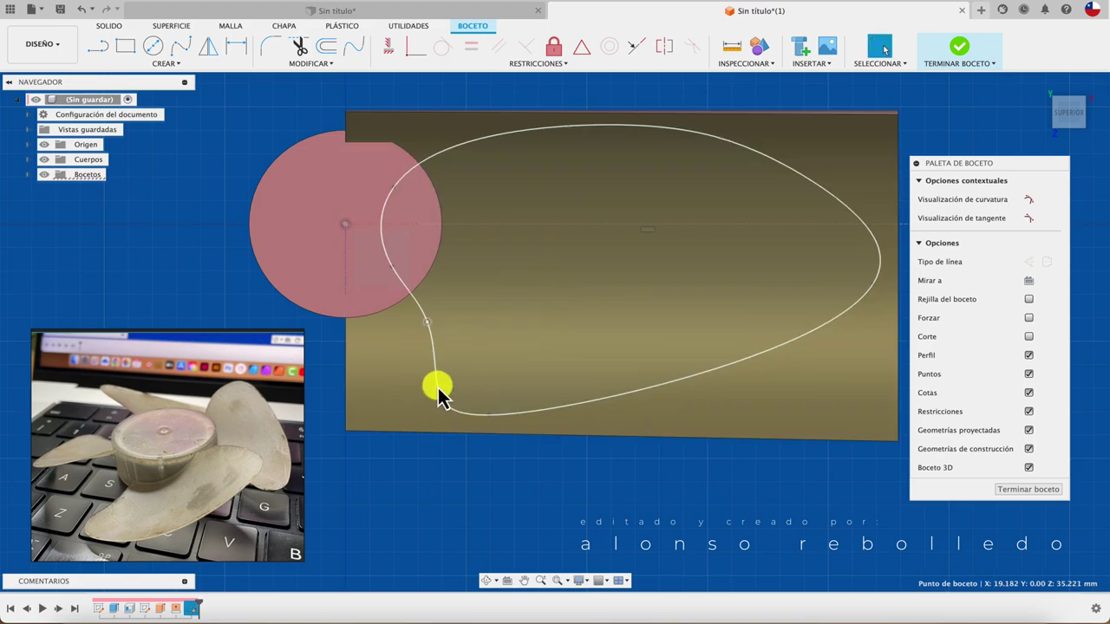
pyautogui.click(438, 394)
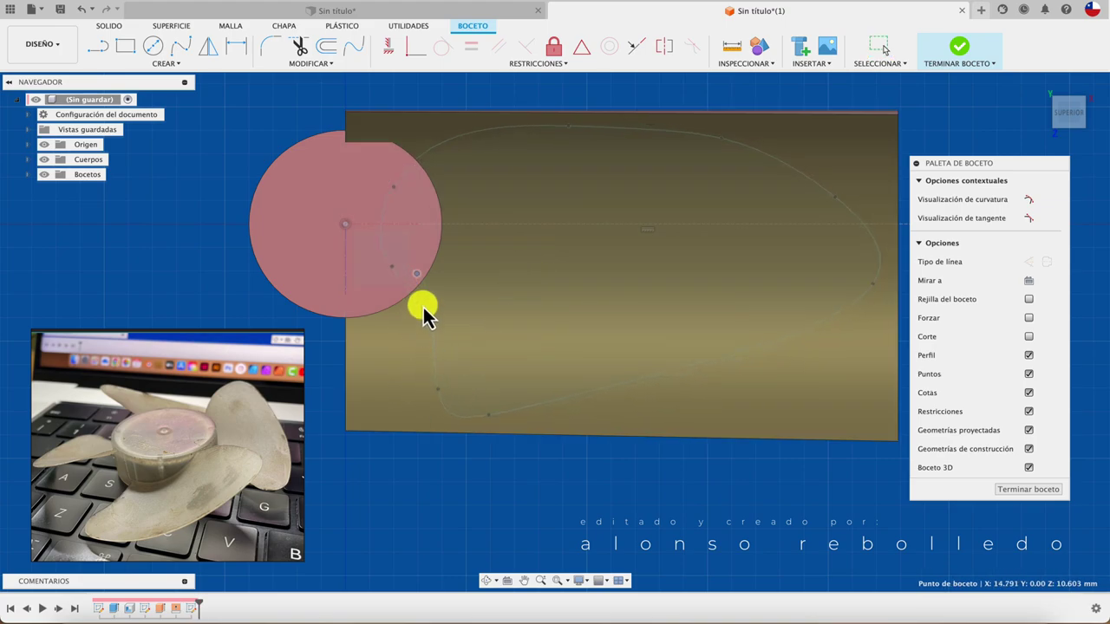
pyautogui.click(417, 287)
# - Move the lower-left fit points so the outline curves smoothly inward toward the hub
pyautogui.moveTo(457, 407); pyautogui.dragTo(520, 425)
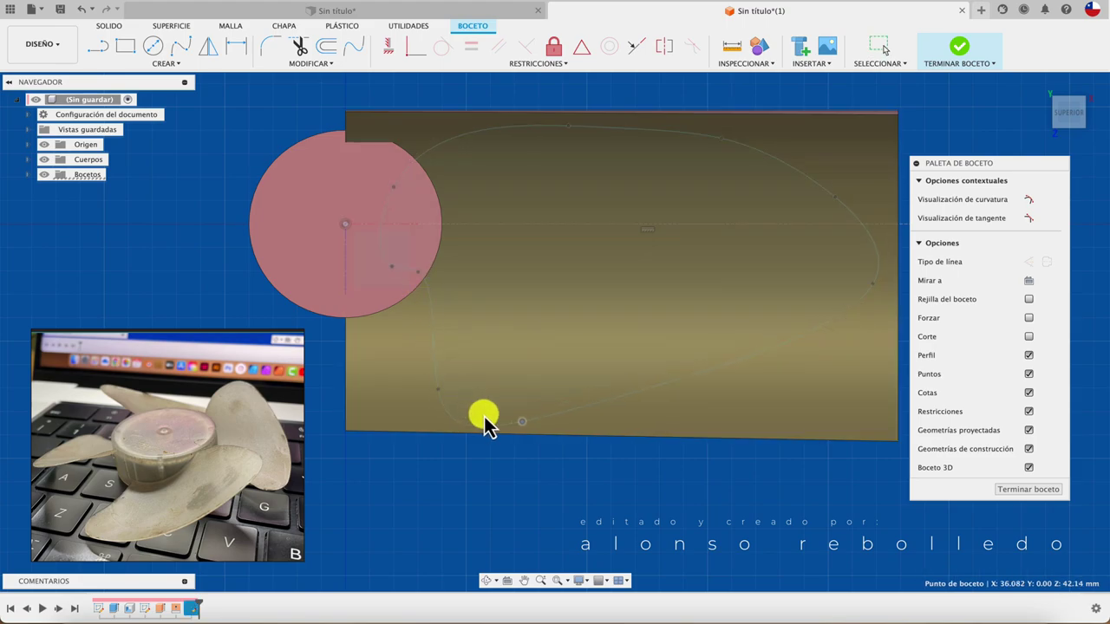
pyautogui.click(441, 397)
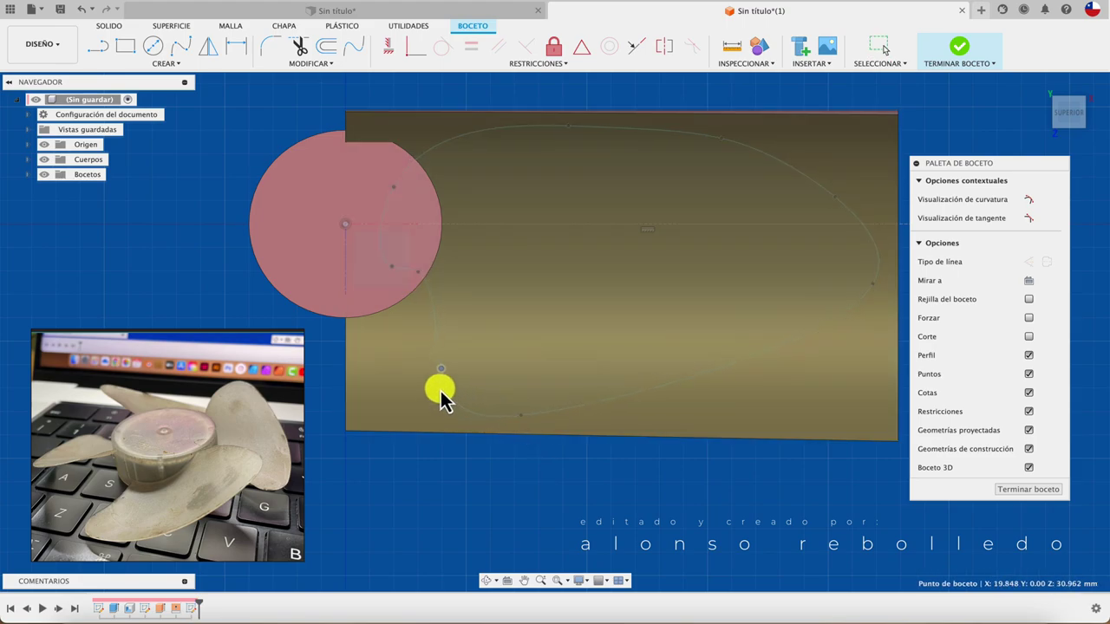
pyautogui.moveTo(428, 369); pyautogui.dragTo(420, 276)
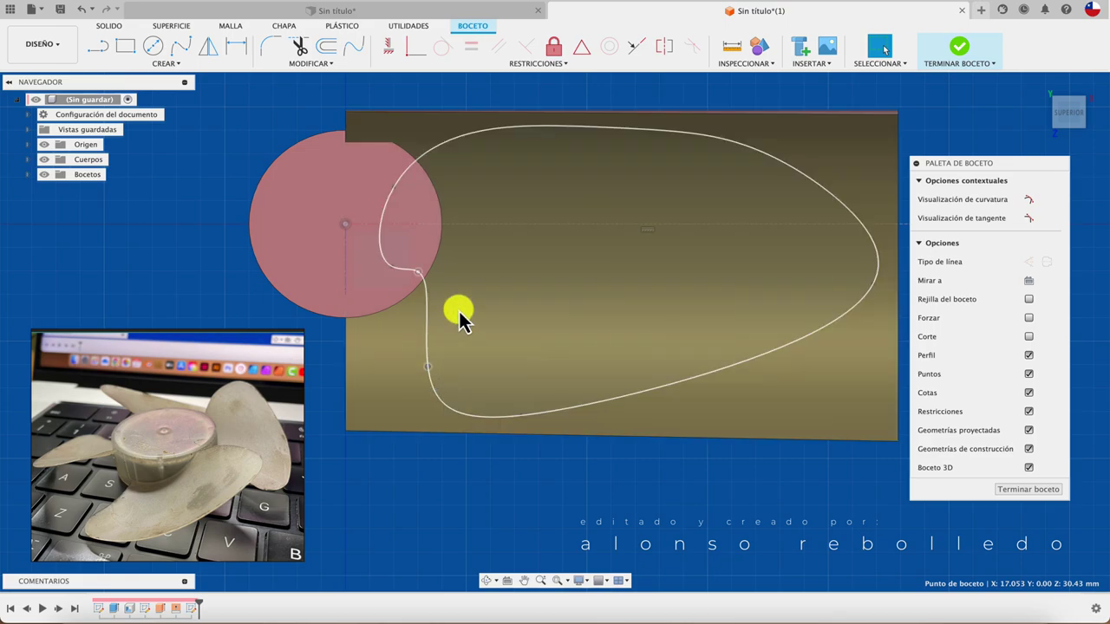
pyautogui.click(421, 278)
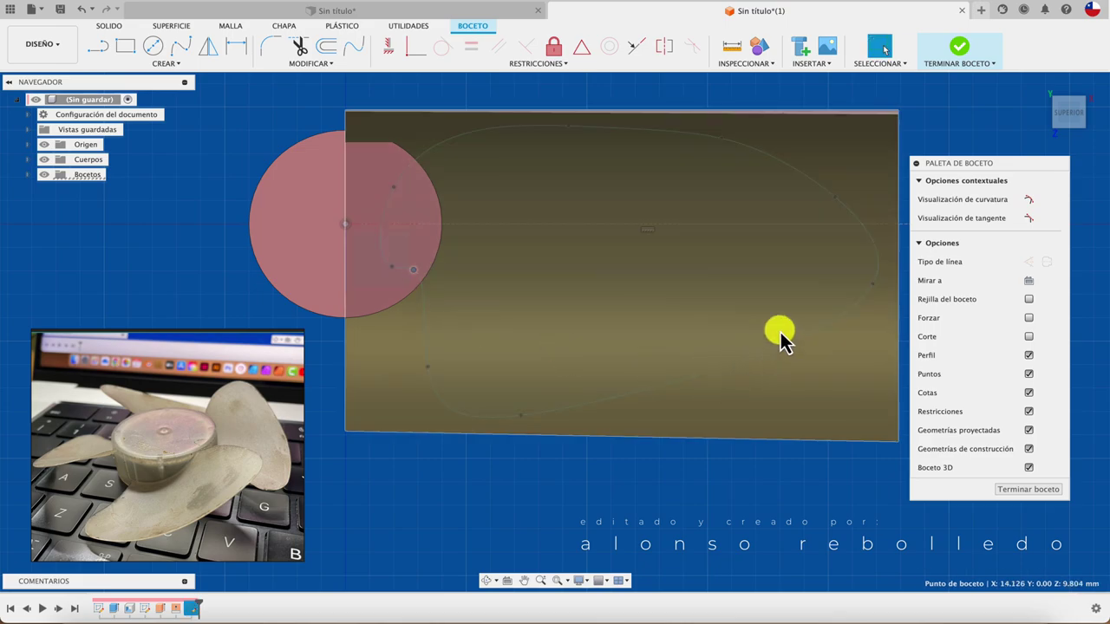
pyautogui.click(823, 193)
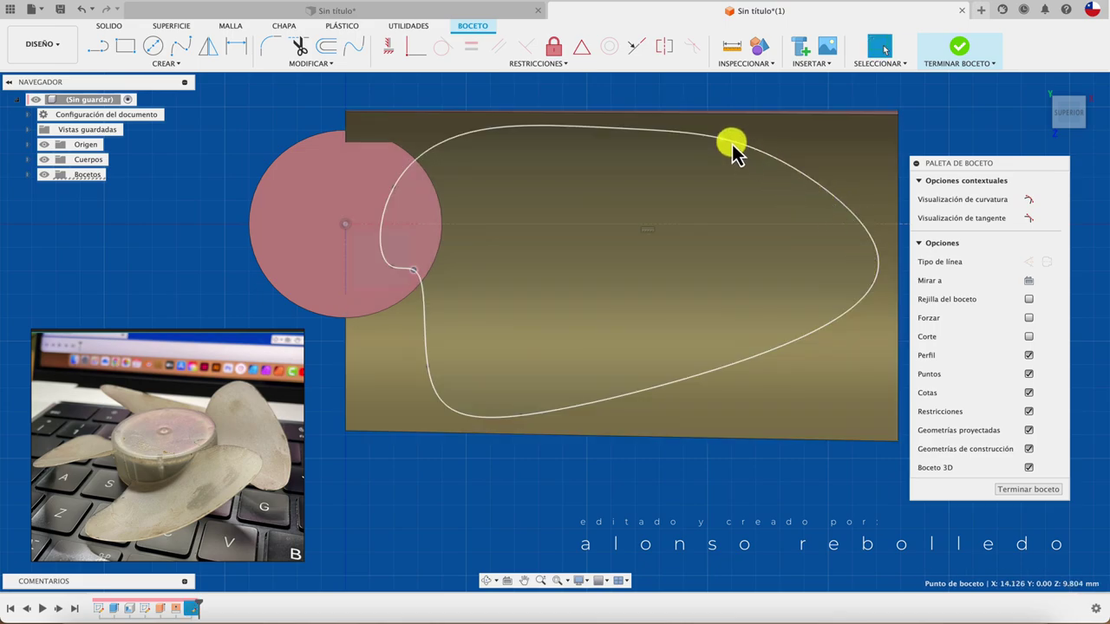
pyautogui.press('Escape')
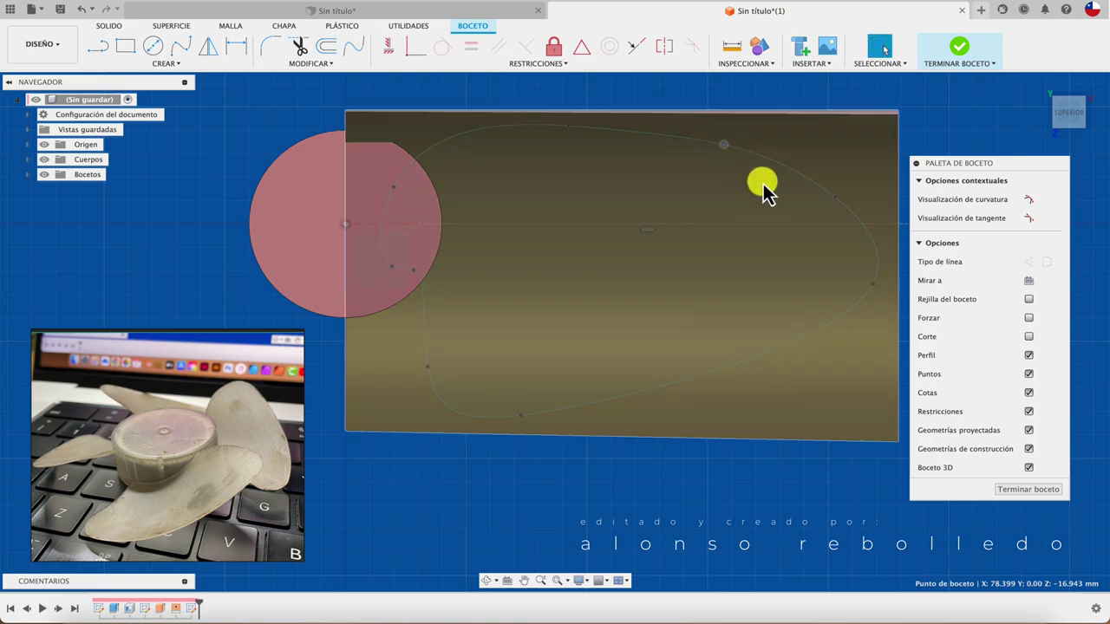
pyautogui.click(839, 206)
pyautogui.press('Escape')
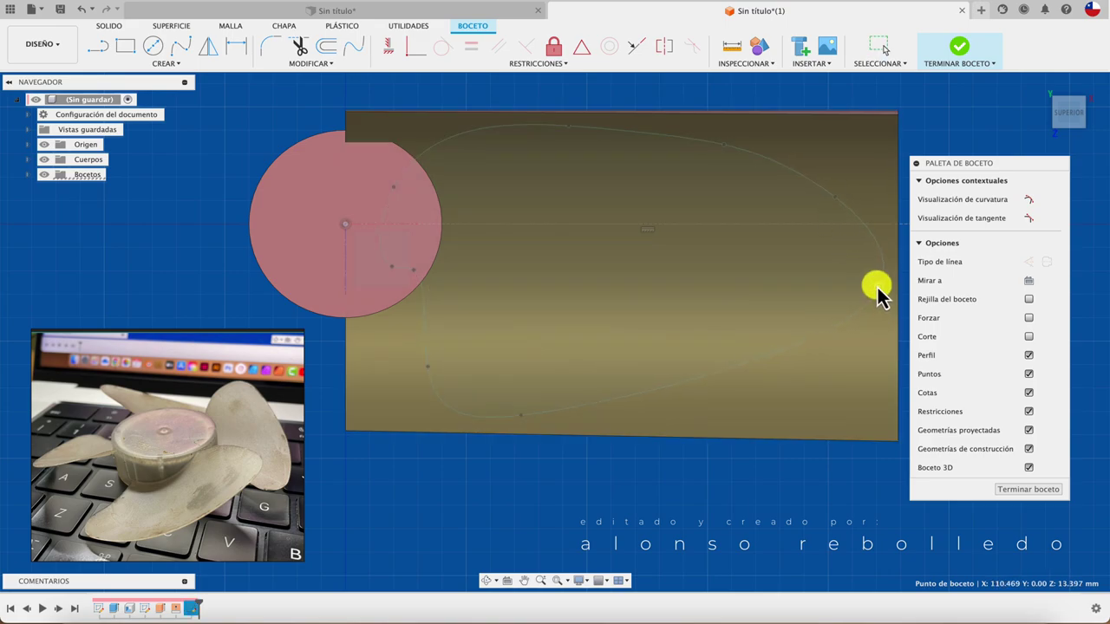
pyautogui.click(878, 294)
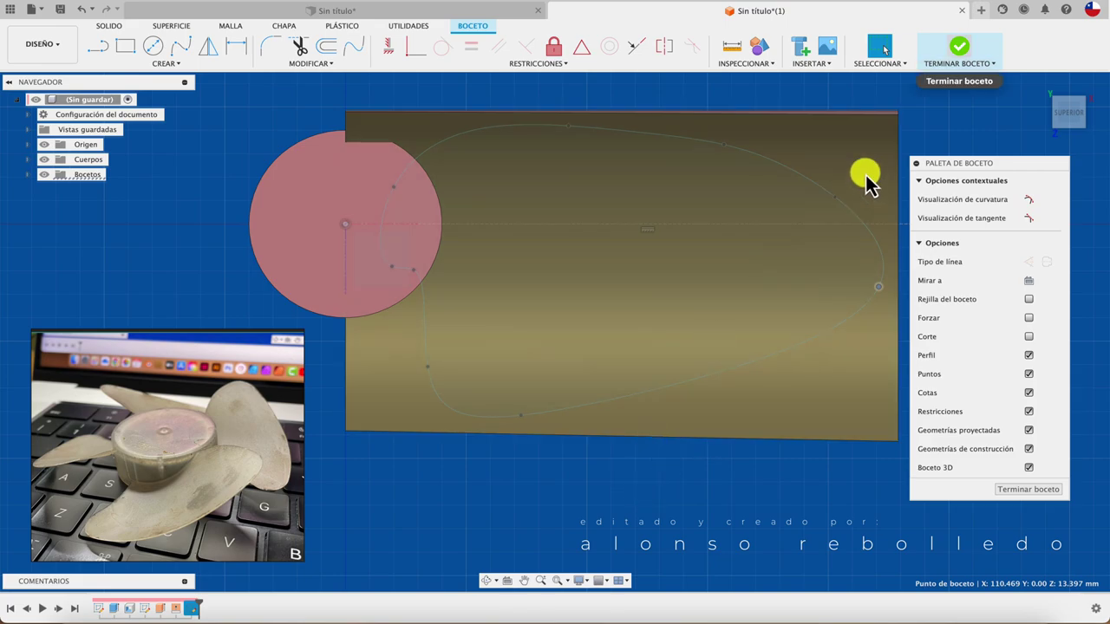
# - Finish the blade sketch, orbit to view it in 3D, and start the Alargar (Extend) surface tool
pyautogui.click(959, 49)
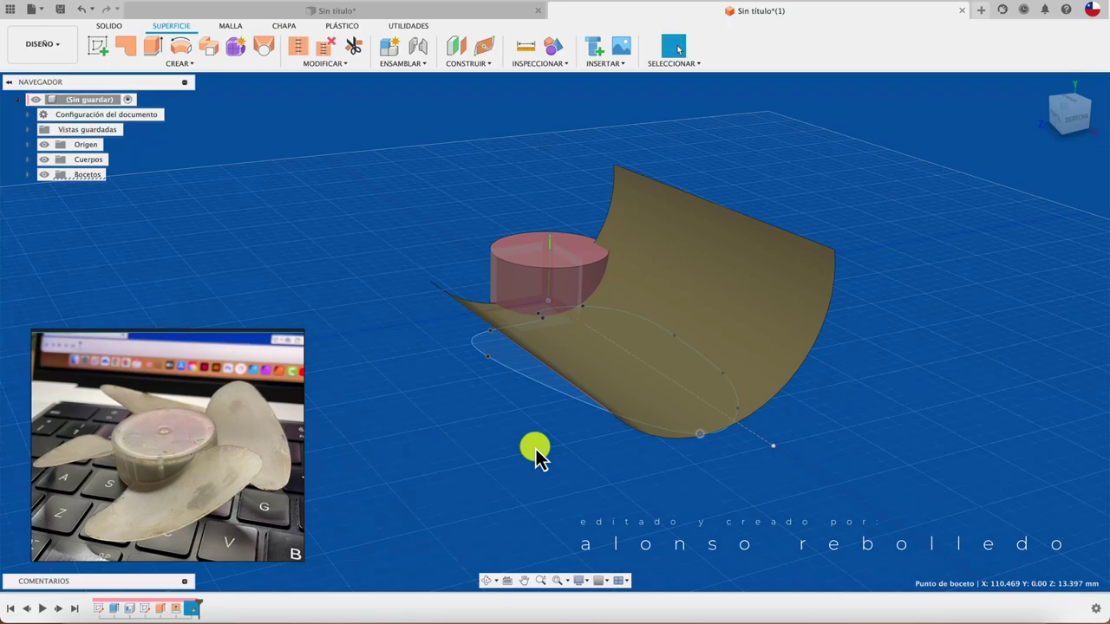
pyautogui.keyDown('shift'); pyautogui.moveTo(535, 455); pyautogui.dragTo(522, 441, button='middle'); pyautogui.keyUp('shift')
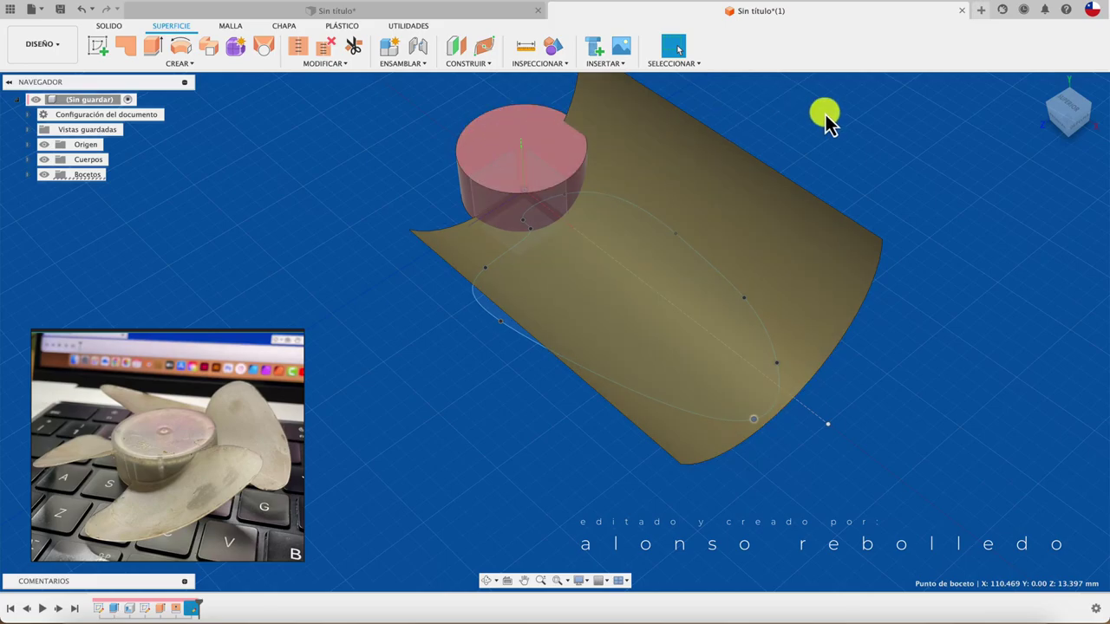
pyautogui.moveTo(826, 120)
pyautogui.keyDown('shift'); pyautogui.mouseDown(button='middle')
pyautogui.moveTo(874, 275)
pyautogui.moveTo(779, 204)
pyautogui.moveTo(899, 182)
pyautogui.mouseUp(button='middle'); pyautogui.keyUp('shift')
pyautogui.scroll(3, 899, 182)
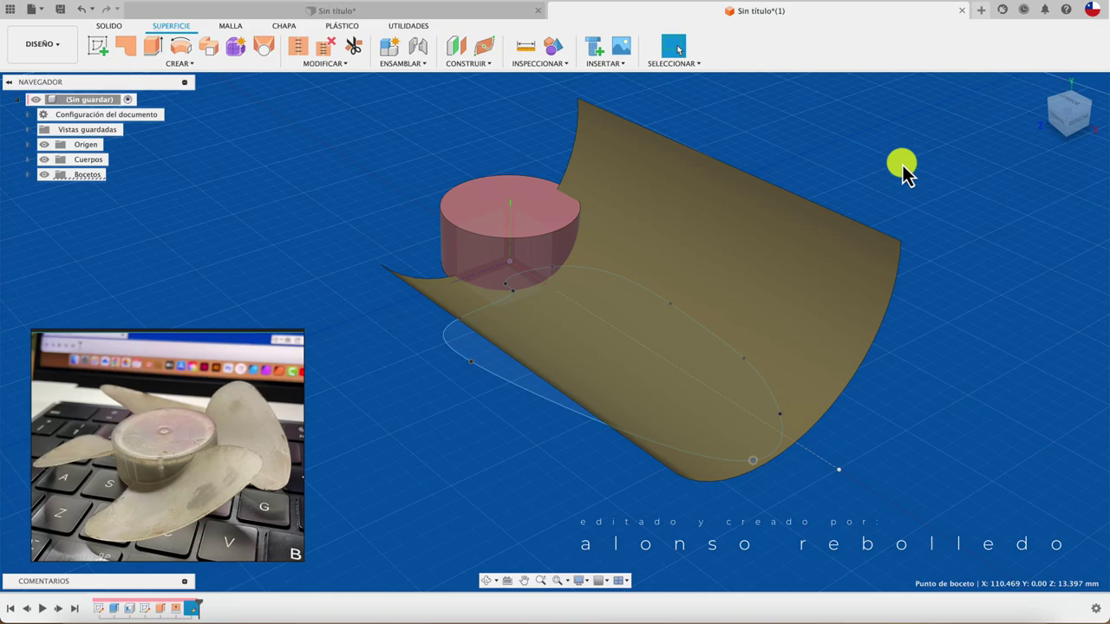
pyautogui.click(324, 63)
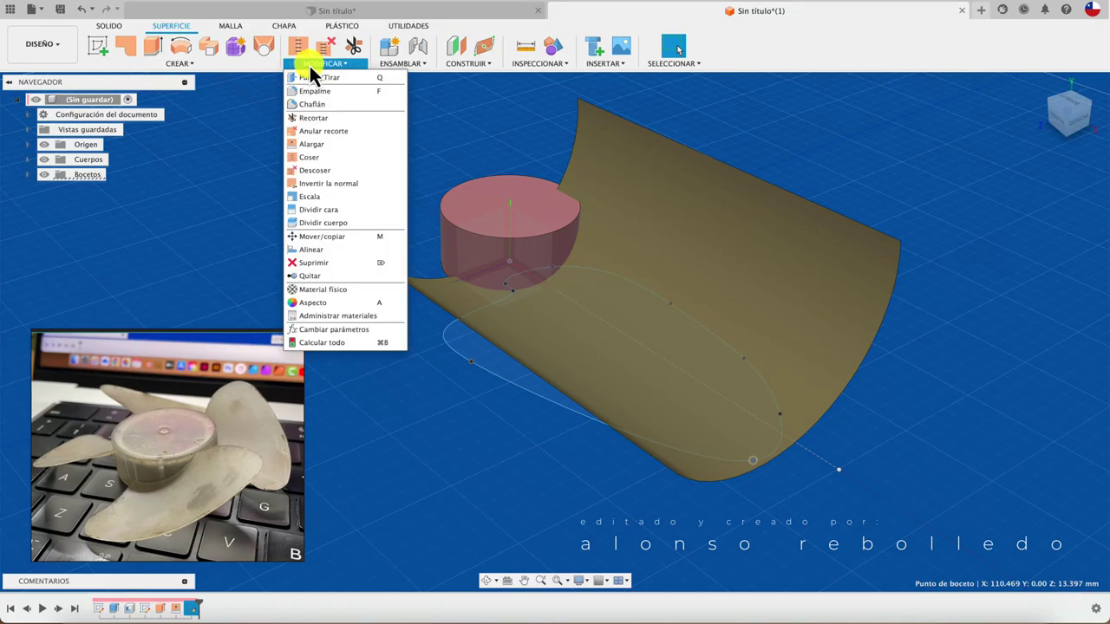
pyautogui.click(320, 144)
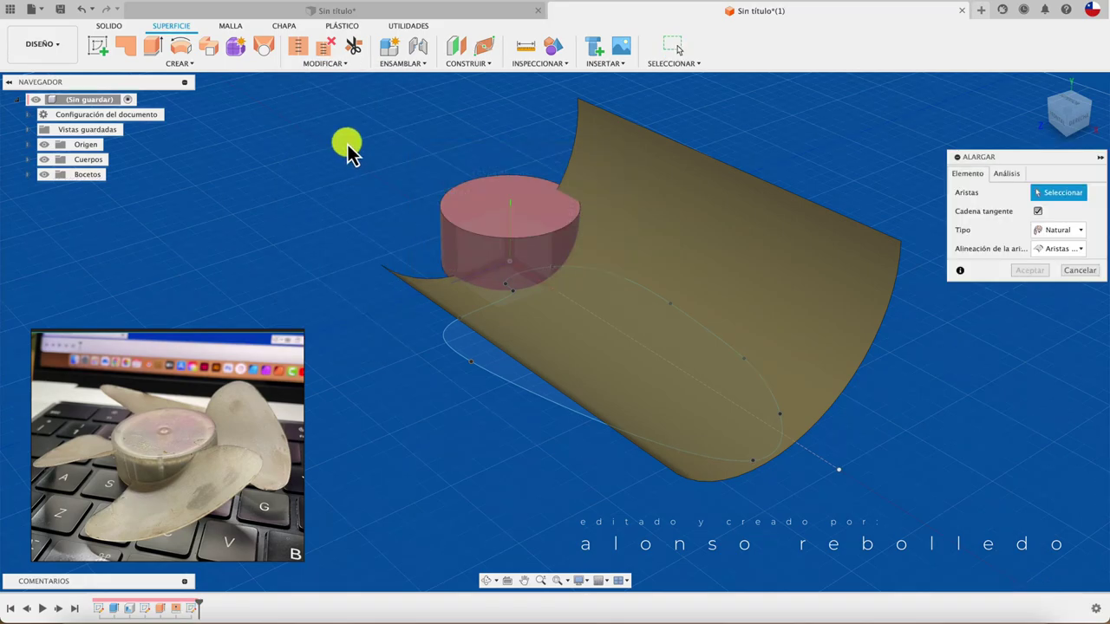
# - Cancel Extend and reverse the curved sheet's normal so its visible face shows pink
pyautogui.click(1082, 274)
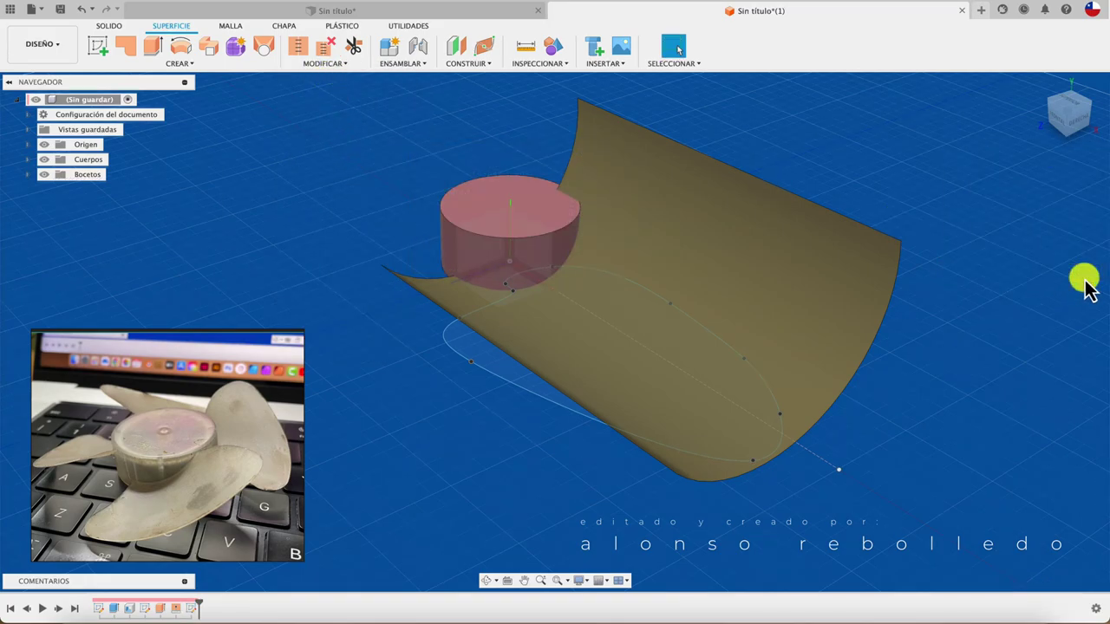
pyautogui.click(345, 63)
pyautogui.click(337, 183)
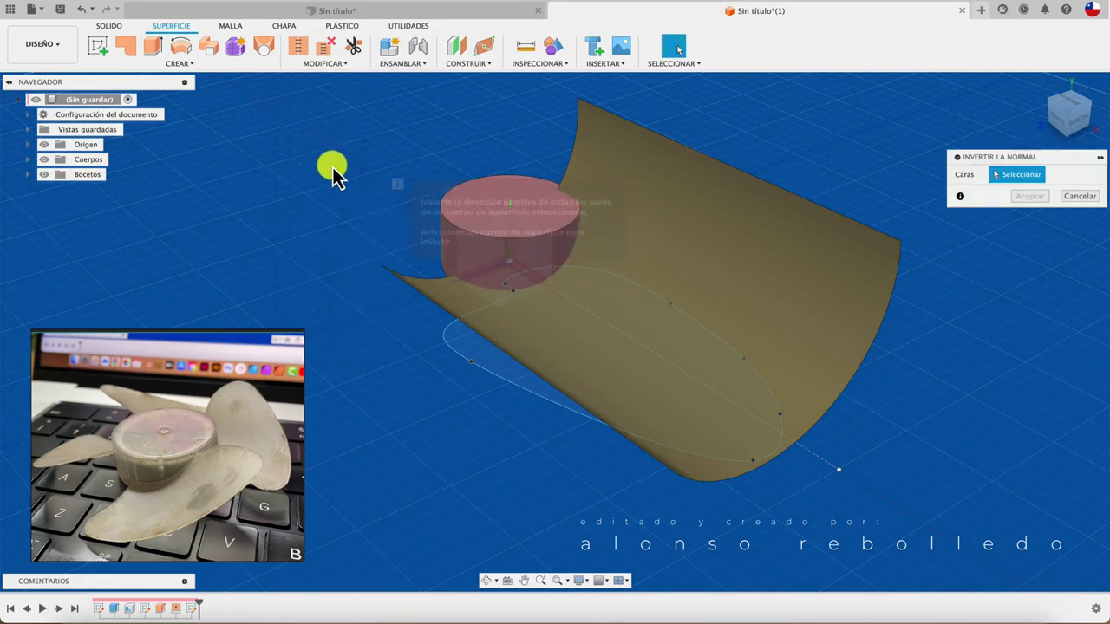
pyautogui.click(646, 242)
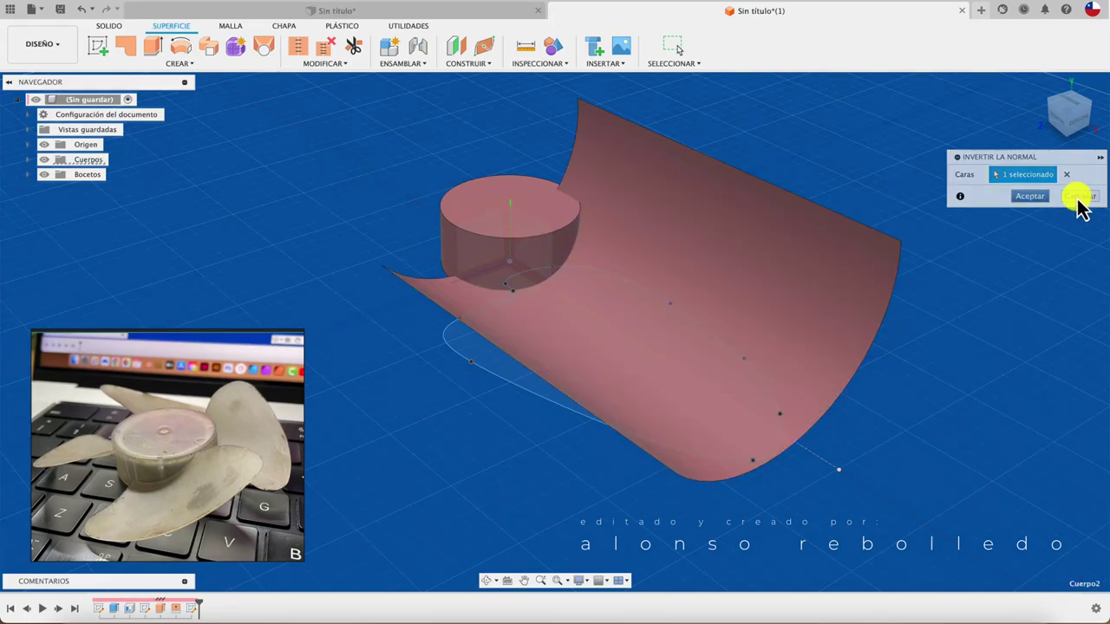
pyautogui.click(1030, 196)
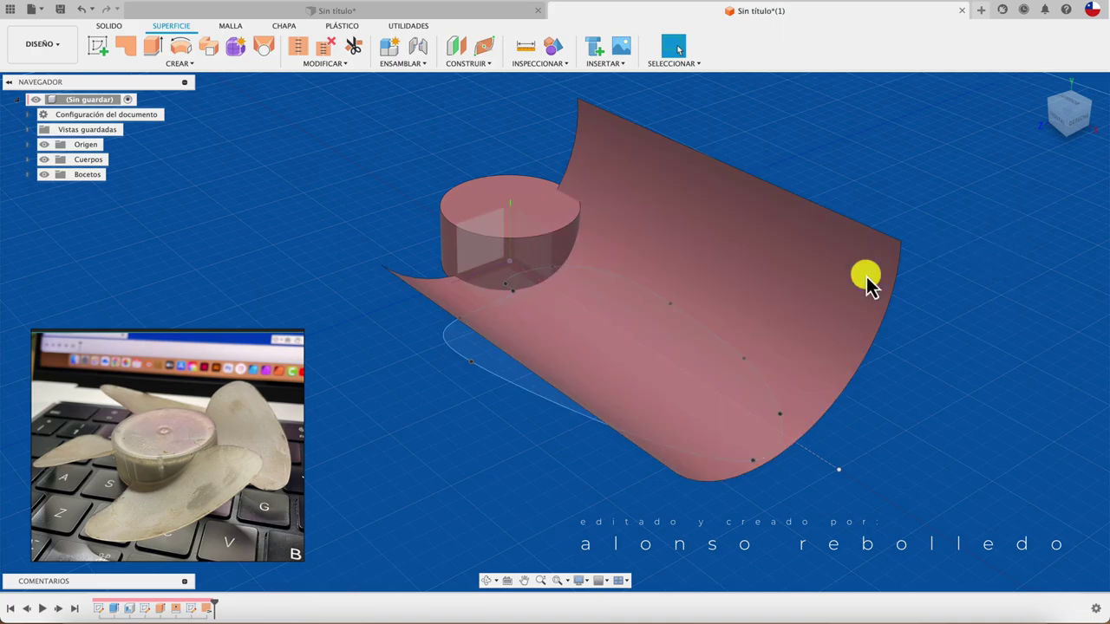
# - Extrude the blade outline symmetrically 78.119 mm into a surface wall crossing the curved sheet
pyautogui.press('e')
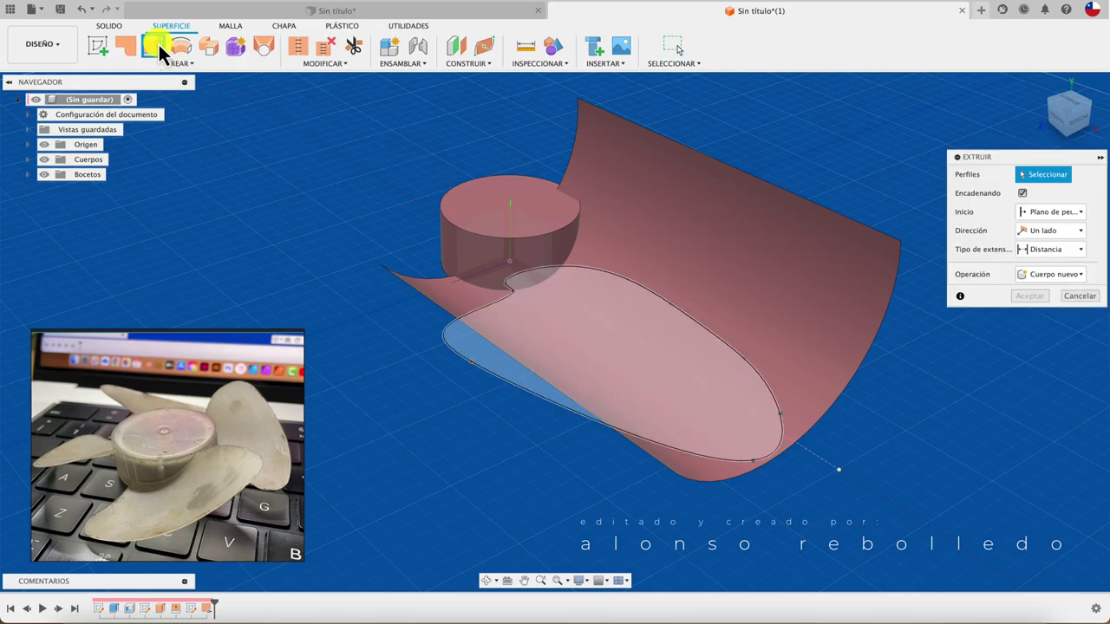
pyautogui.click(499, 377)
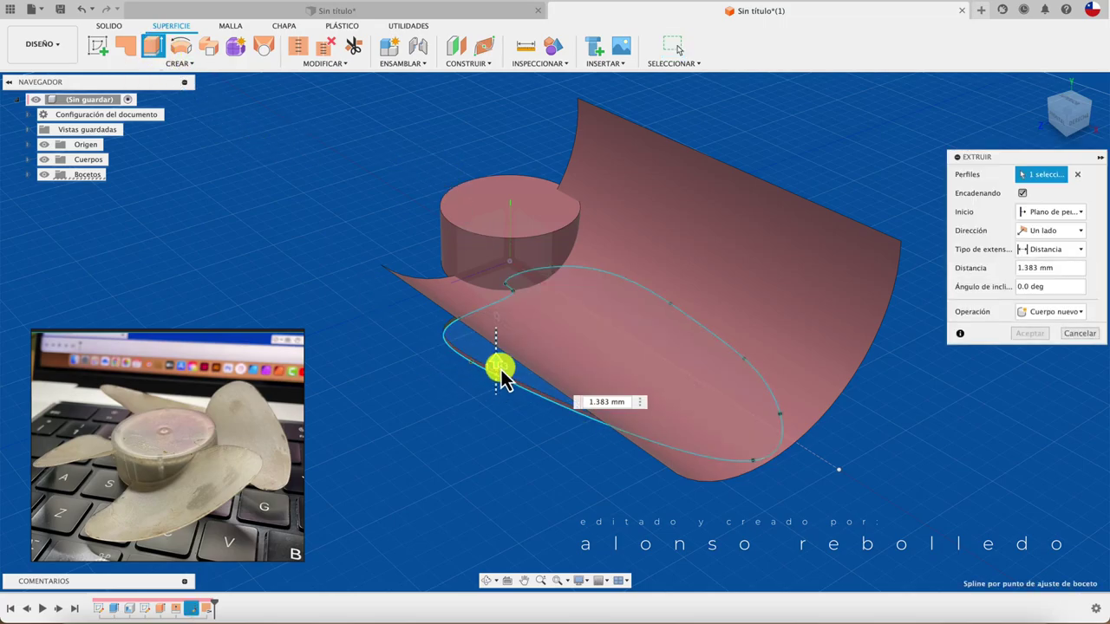
pyautogui.moveTo(499, 377); pyautogui.dragTo(504, 198)
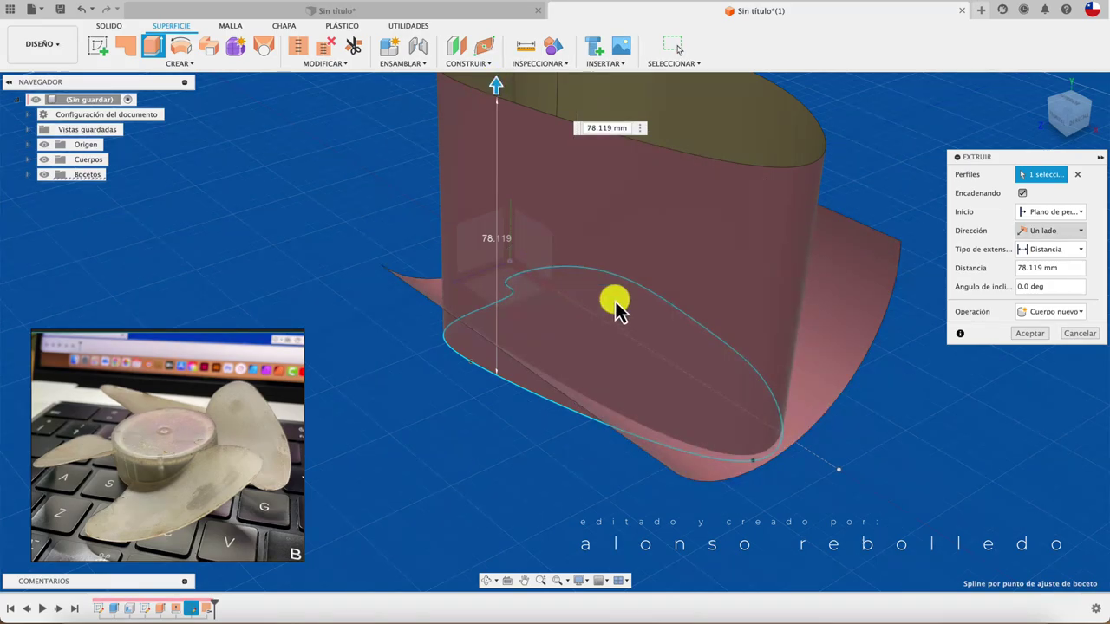
pyautogui.click(1075, 231)
pyautogui.click(1046, 273)
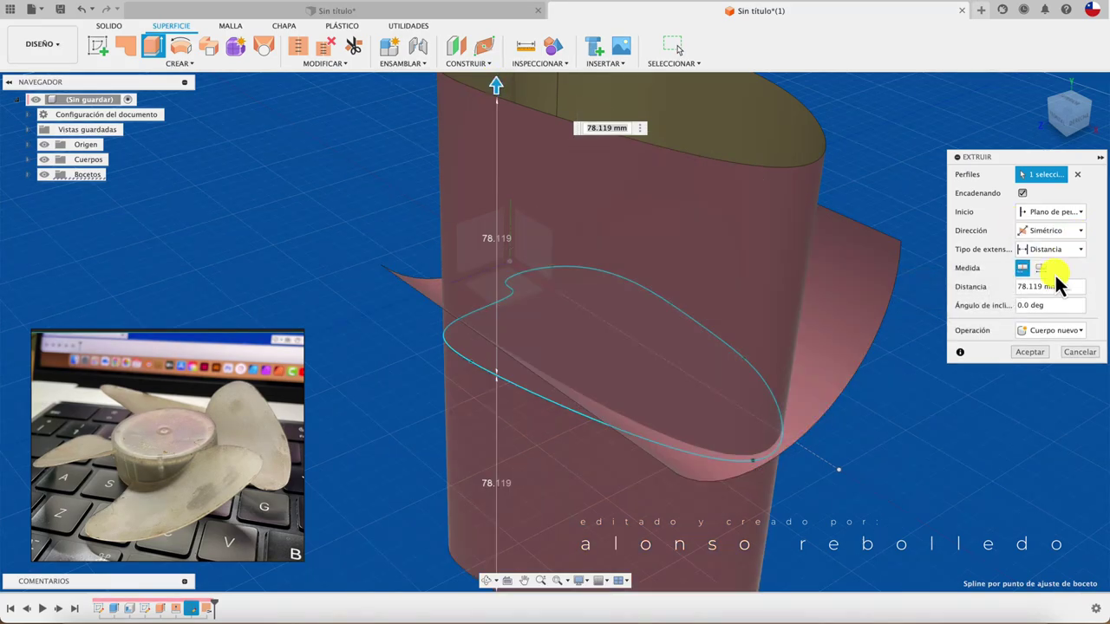
pyautogui.keyDown('shift'); pyautogui.scroll(-5, 544, 449); pyautogui.keyUp('shift')
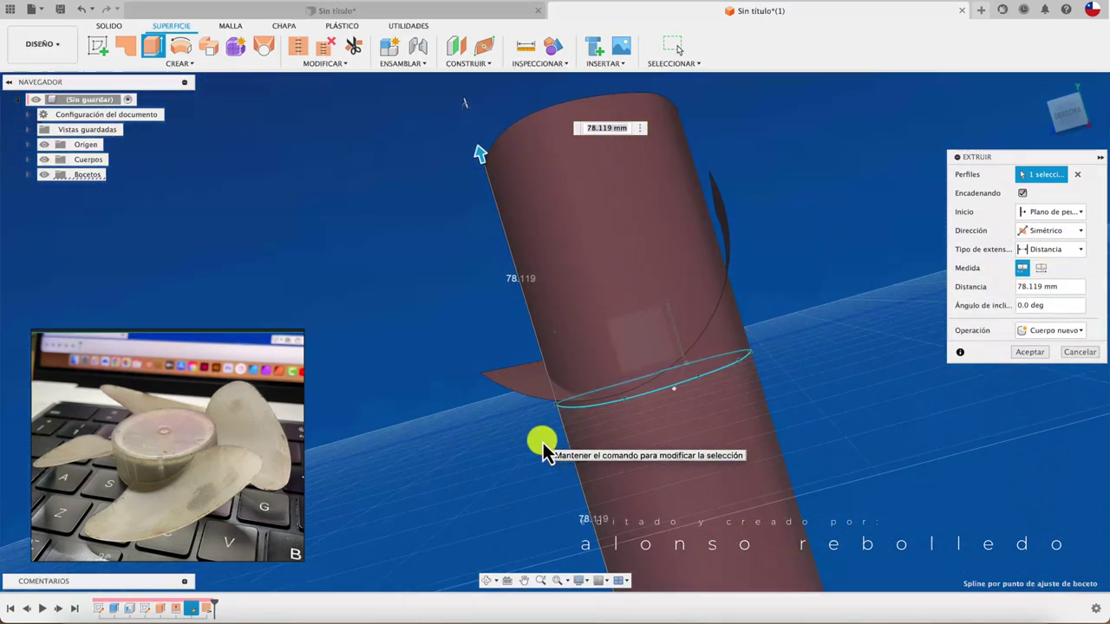
pyautogui.keyDown('shift'); pyautogui.scroll(-3, 543, 442); pyautogui.keyUp('shift')
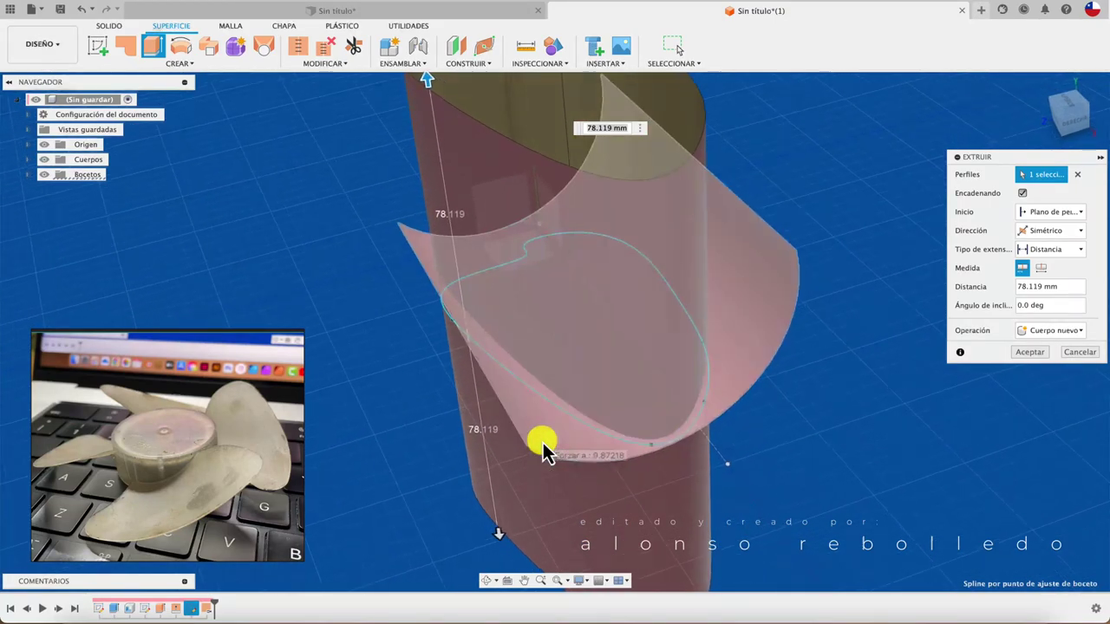
pyautogui.keyDown('shift'); pyautogui.scroll(-3, 543, 442); pyautogui.keyUp('shift')
pyautogui.keyDown('shift'); pyautogui.scroll(-2, 543, 443); pyautogui.keyUp('shift')
pyautogui.click(1023, 354)
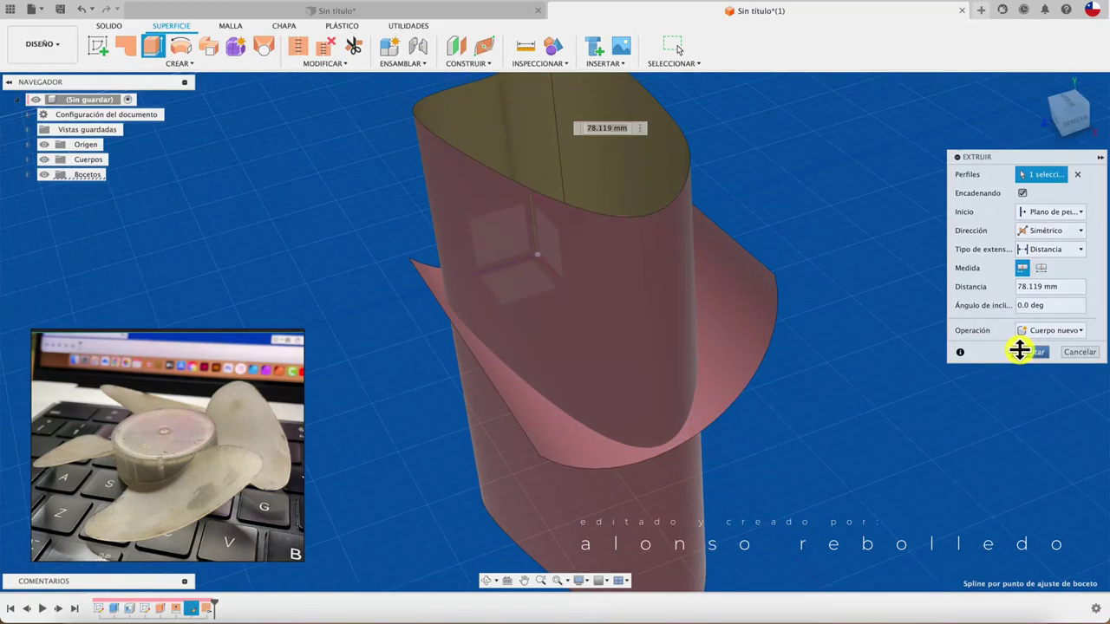
pyautogui.keyDown('shift'); pyautogui.scroll(-2, 901, 364); pyautogui.keyUp('shift')
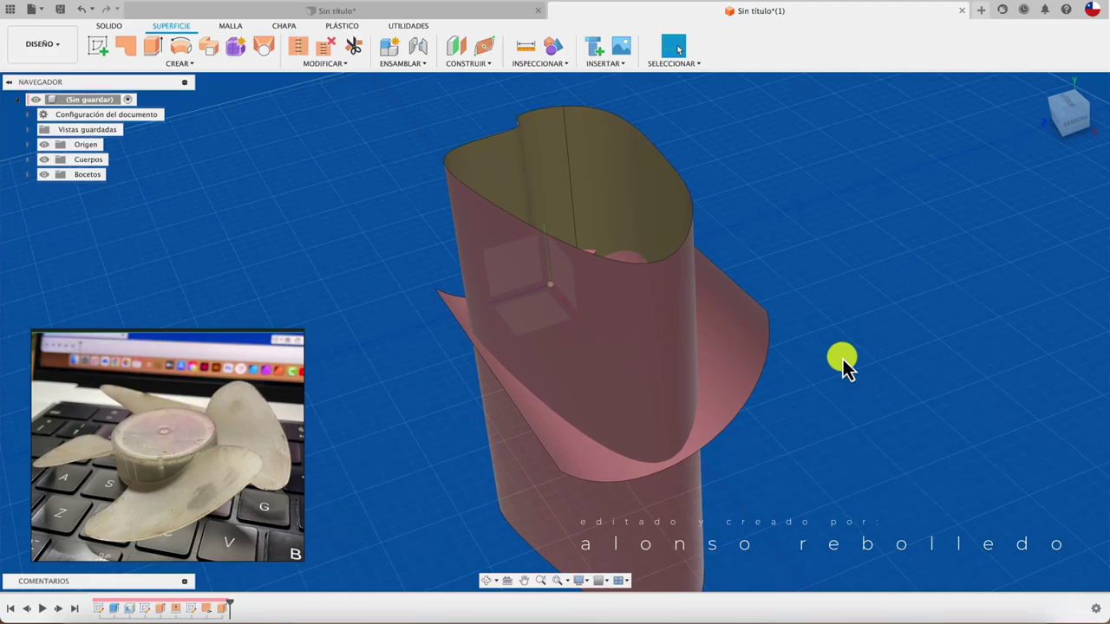
pyautogui.keyDown('shift'); pyautogui.scroll(-3, 843, 359); pyautogui.keyUp('shift')
pyautogui.keyDown('shift'); pyautogui.scroll(-2, 846, 383); pyautogui.keyUp('shift')
pyautogui.keyDown('shift'); pyautogui.scroll(-2, 845, 382); pyautogui.keyUp('shift')
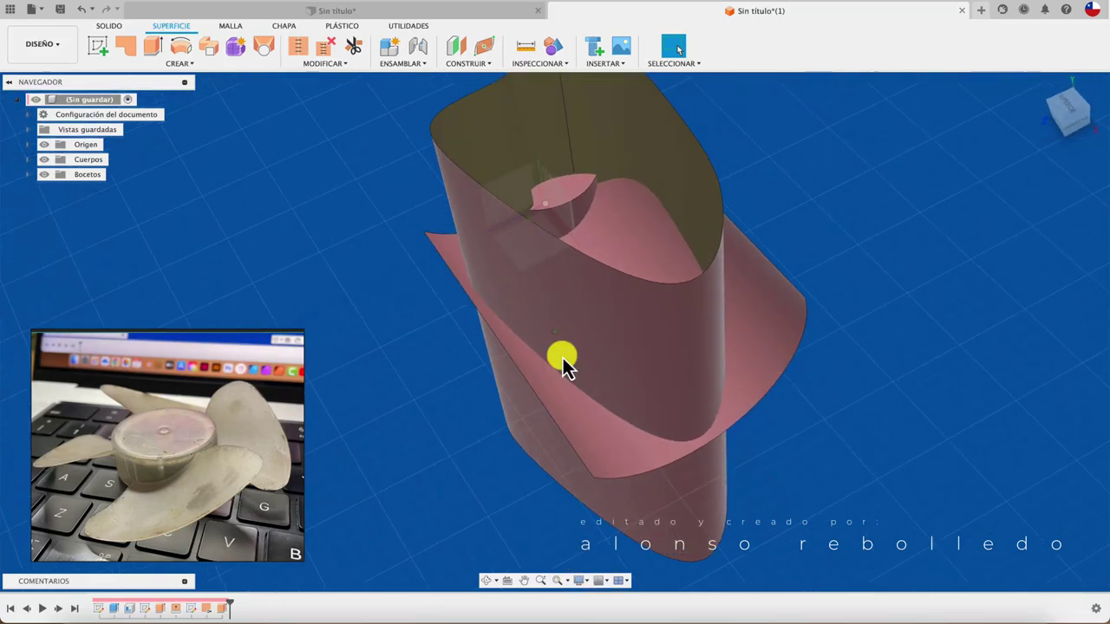
# - Trim the curved sheet with the extruded wall, removing the areas outside the blade outline
pyautogui.click(355, 48)
pyautogui.click(578, 299)
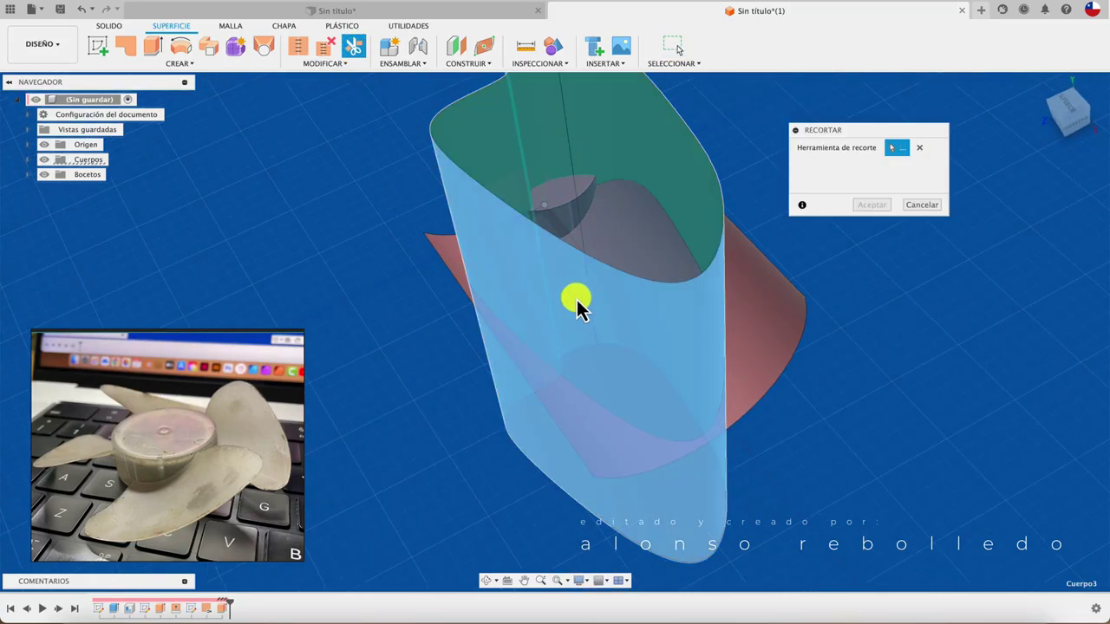
pyautogui.click(579, 297)
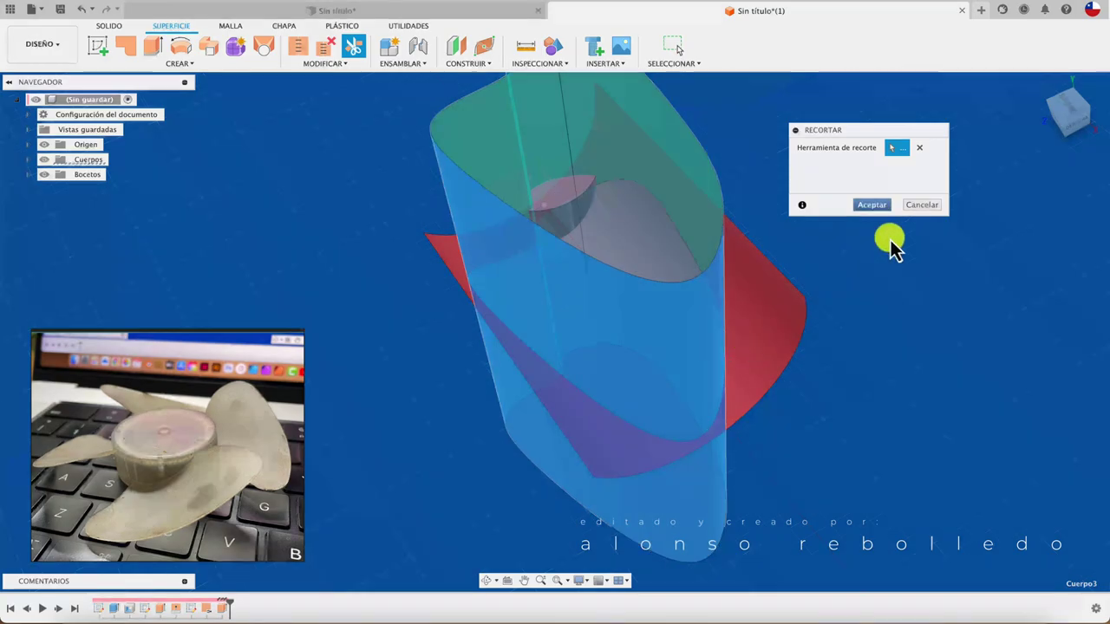
pyautogui.click(880, 206)
pyautogui.keyDown('shift'); pyautogui.scroll(-2, 880, 217); pyautogui.keyUp('shift')
pyautogui.keyDown('shift'); pyautogui.scroll(-5, 876, 230); pyautogui.keyUp('shift')
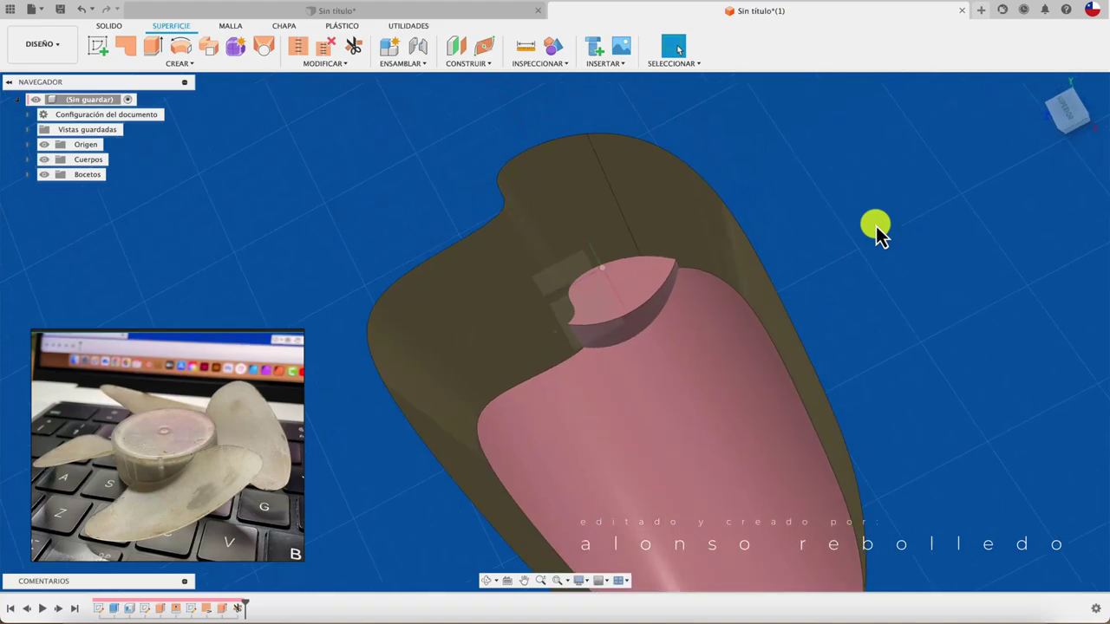
# - Delete the tall extruded wall, leaving only the blade surface beside the hub
pyautogui.click(619, 339)
pyautogui.press('Delete')
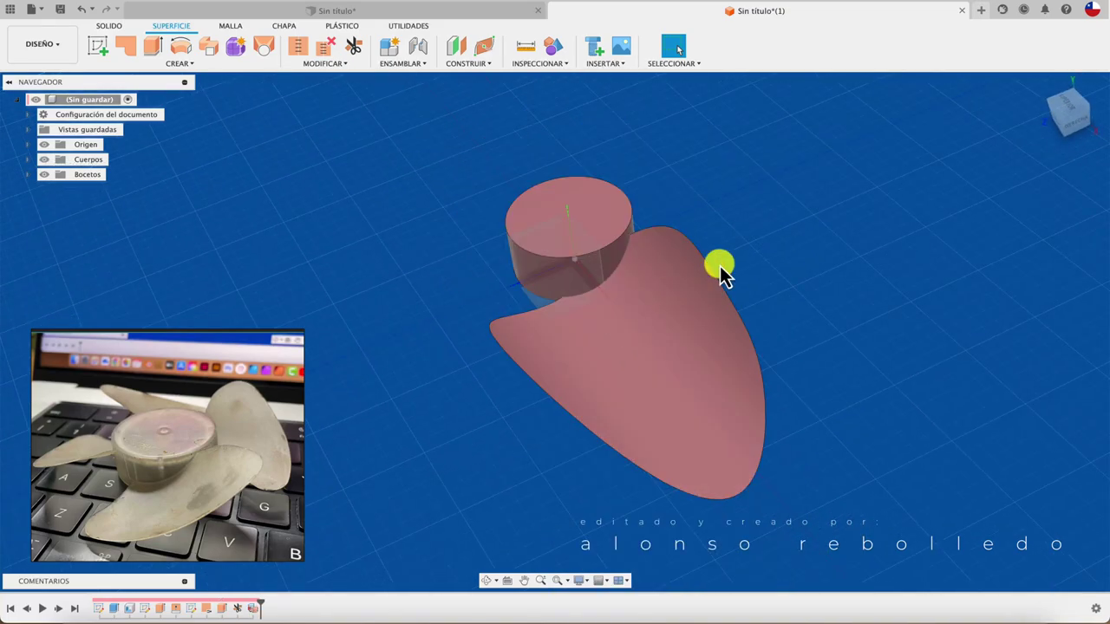
pyautogui.keyDown('shift'); pyautogui.scroll(-5, 817, 299); pyautogui.keyUp('shift')
pyautogui.keyDown('shift'); pyautogui.scroll(-3, 817, 299); pyautogui.keyUp('shift')
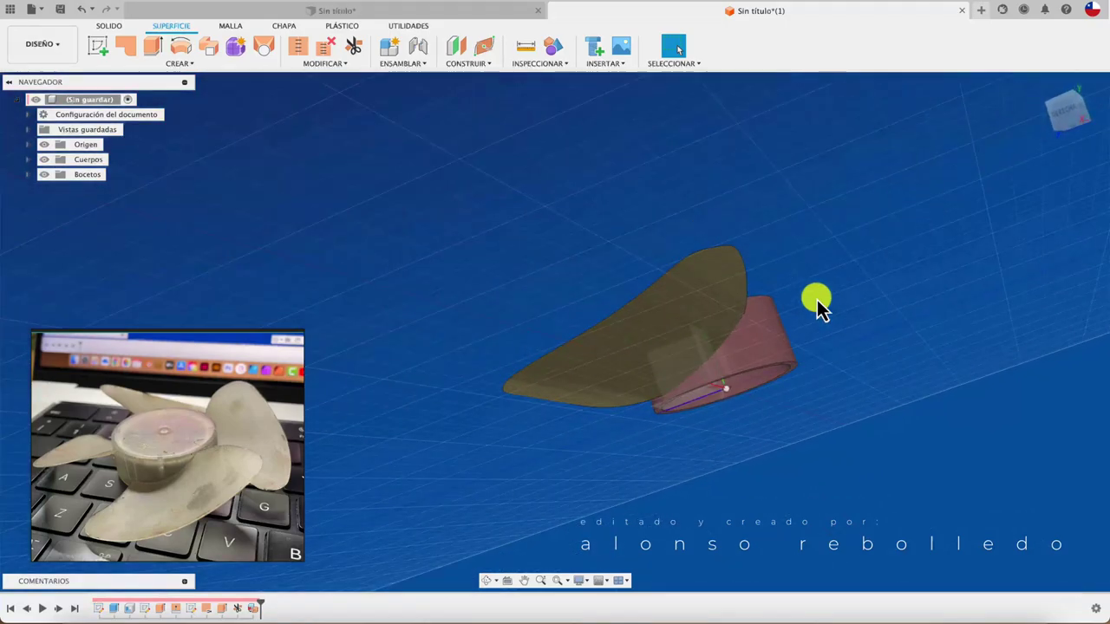
pyautogui.keyDown('shift'); pyautogui.scroll(-3, 816, 299); pyautogui.keyUp('shift')
pyautogui.keyDown('shift'); pyautogui.scroll(-3, 816, 299); pyautogui.keyUp('shift')
pyautogui.keyDown('shift'); pyautogui.scroll(-1, 817, 299); pyautogui.keyUp('shift')
pyautogui.keyDown('shift'); pyautogui.scroll(-3, 816, 299); pyautogui.keyUp('shift')
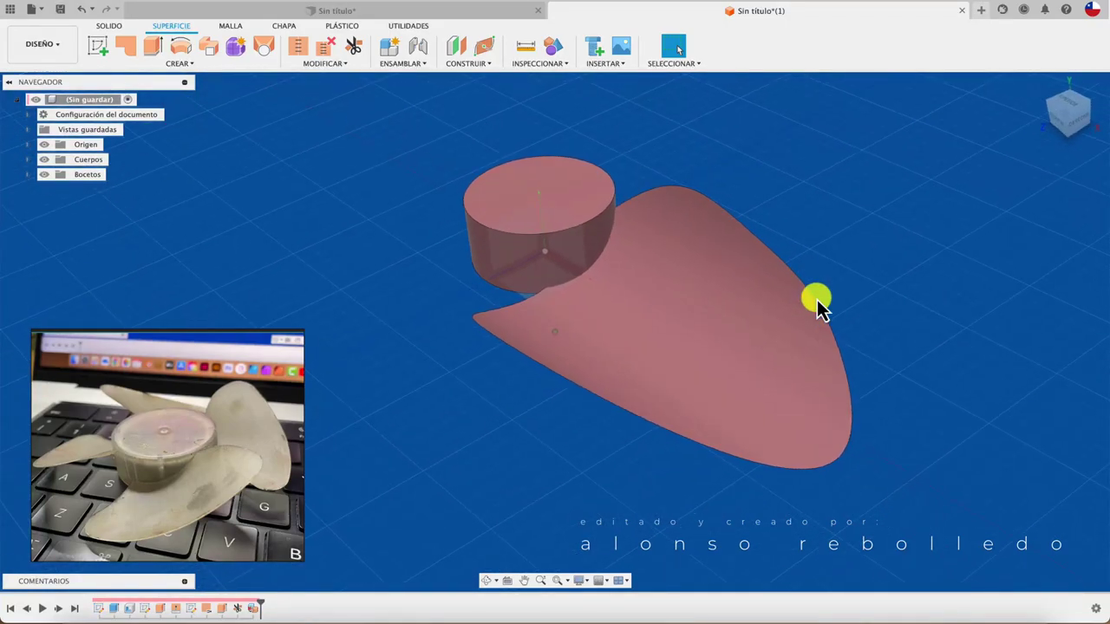
pyautogui.keyDown('shift'); pyautogui.scroll(-2, 816, 299); pyautogui.keyUp('shift')
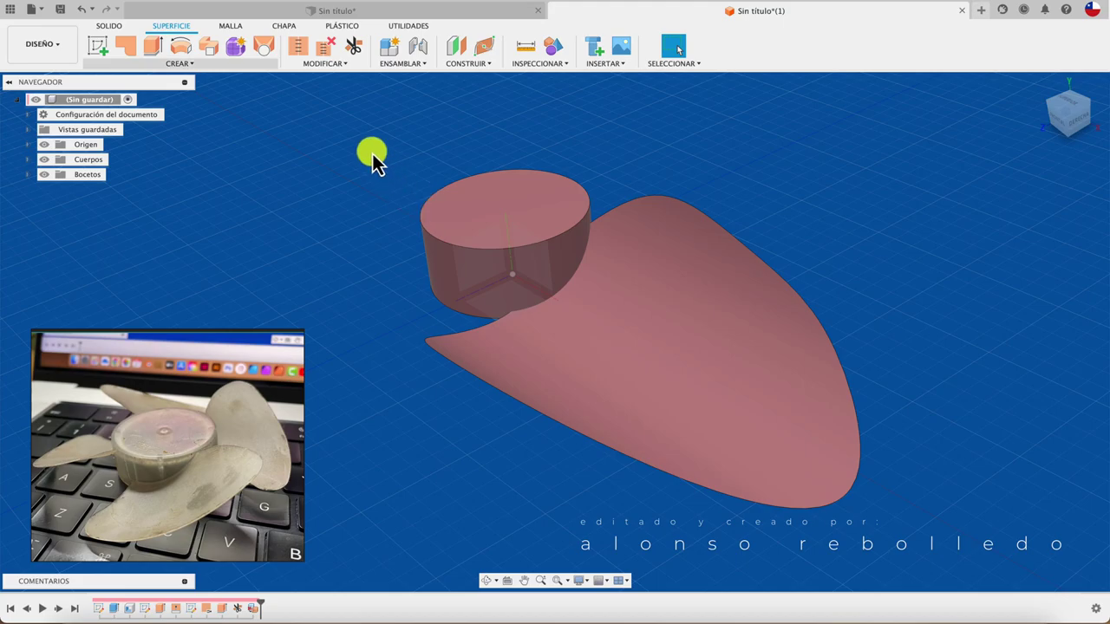
pyautogui.click(182, 64)
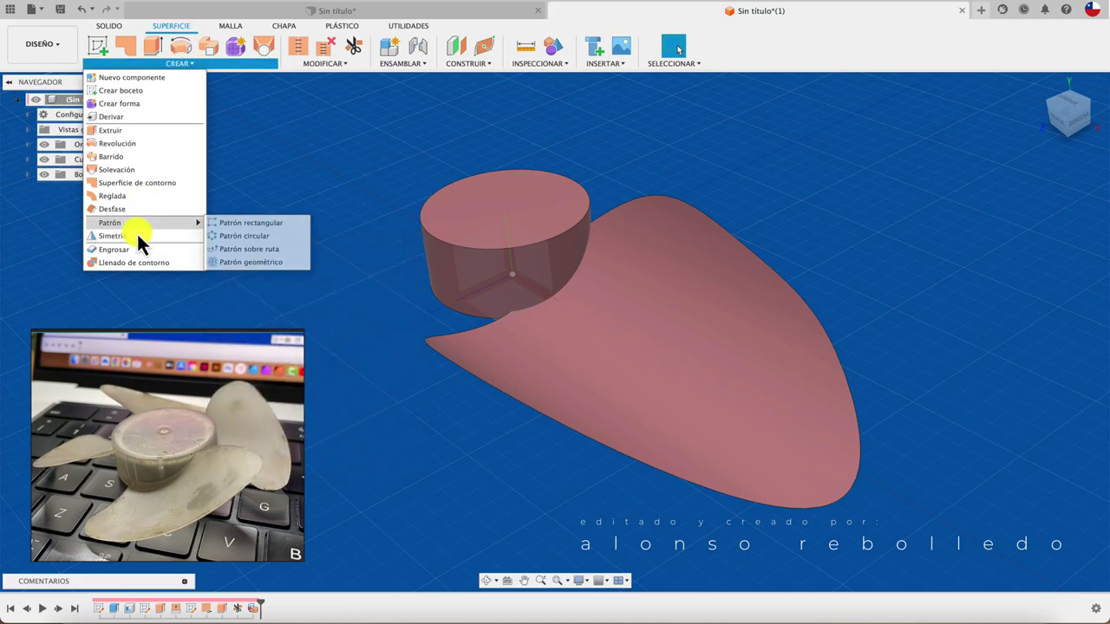
# - Abandon an Offset attempt and thicken the blade surface 1 mm into a solid body
pyautogui.click(126, 209)
pyautogui.click(626, 397)
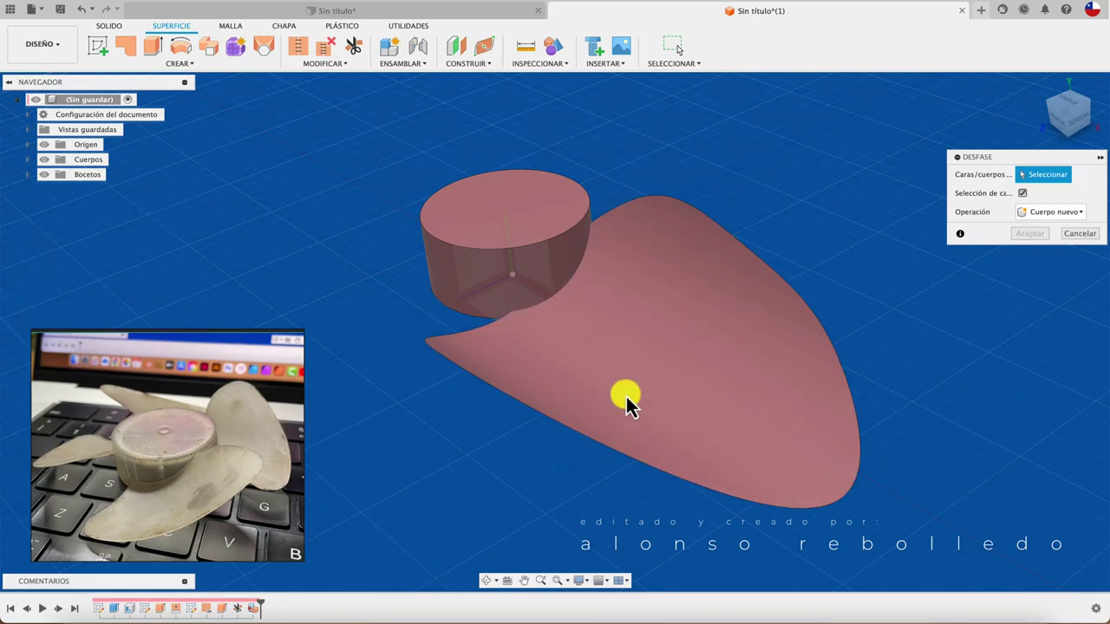
pyautogui.click(1025, 235)
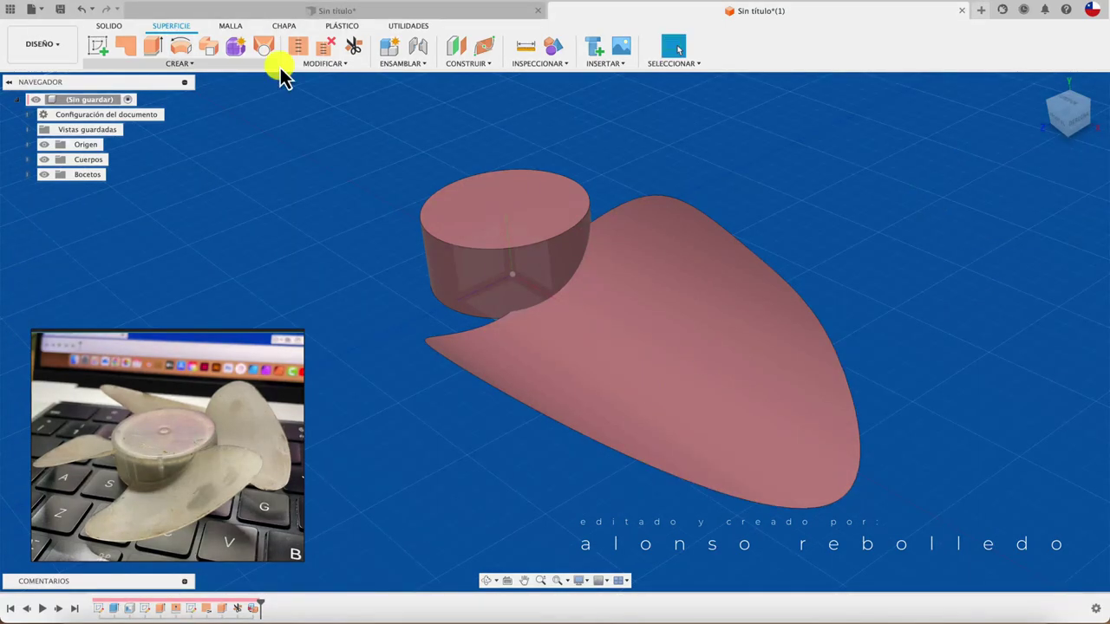
pyautogui.click(178, 63)
pyautogui.click(153, 251)
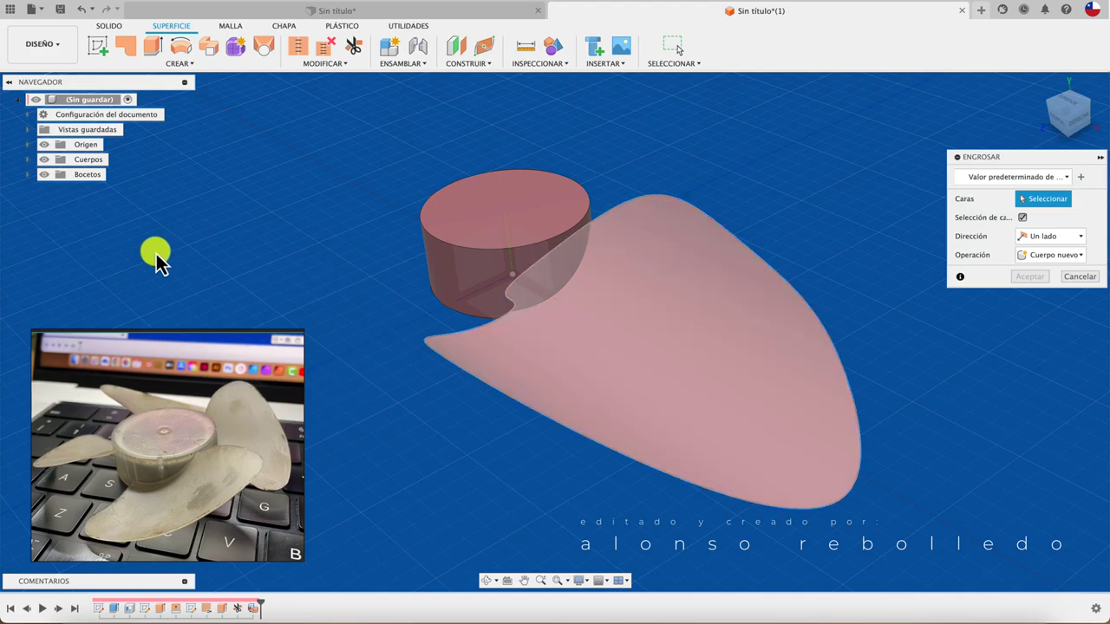
pyautogui.click(511, 348)
pyautogui.write('1')
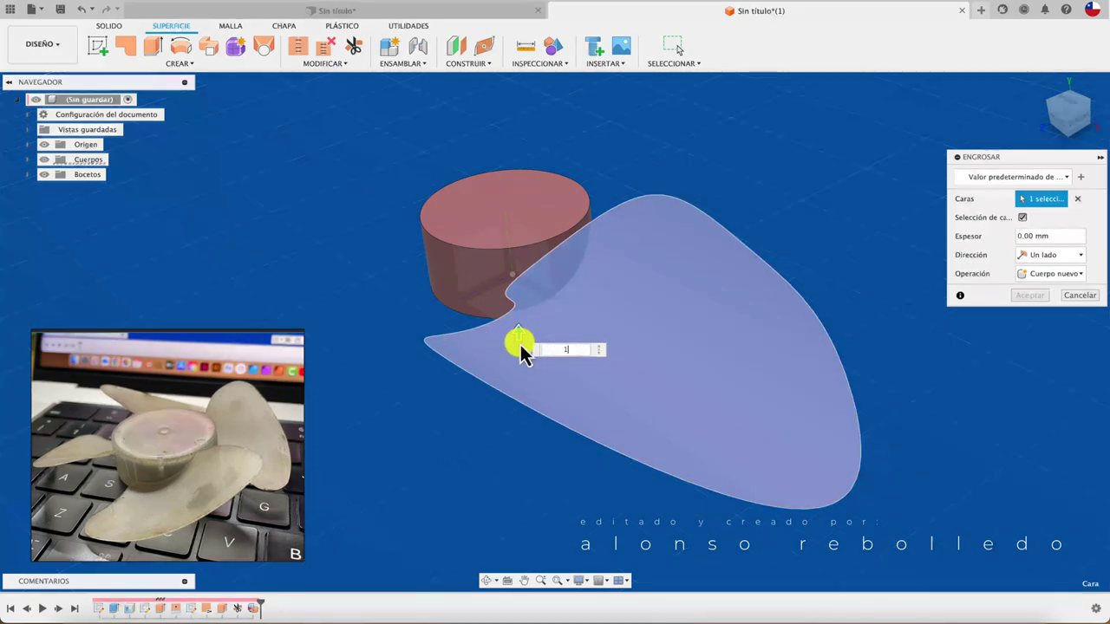
pyautogui.press('Return')
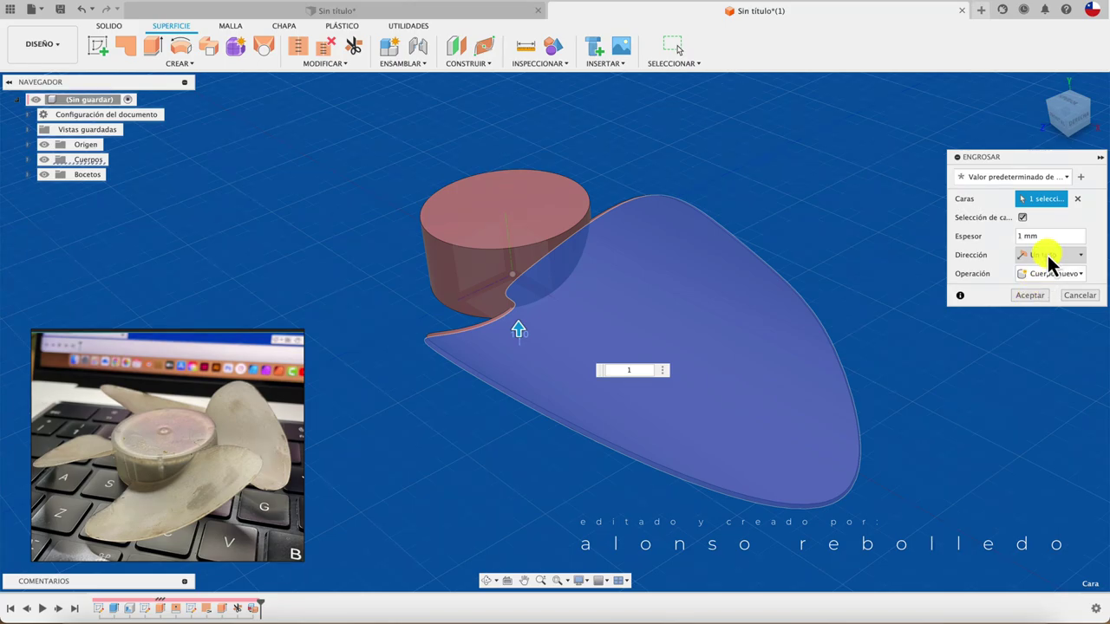
pyautogui.click(1033, 297)
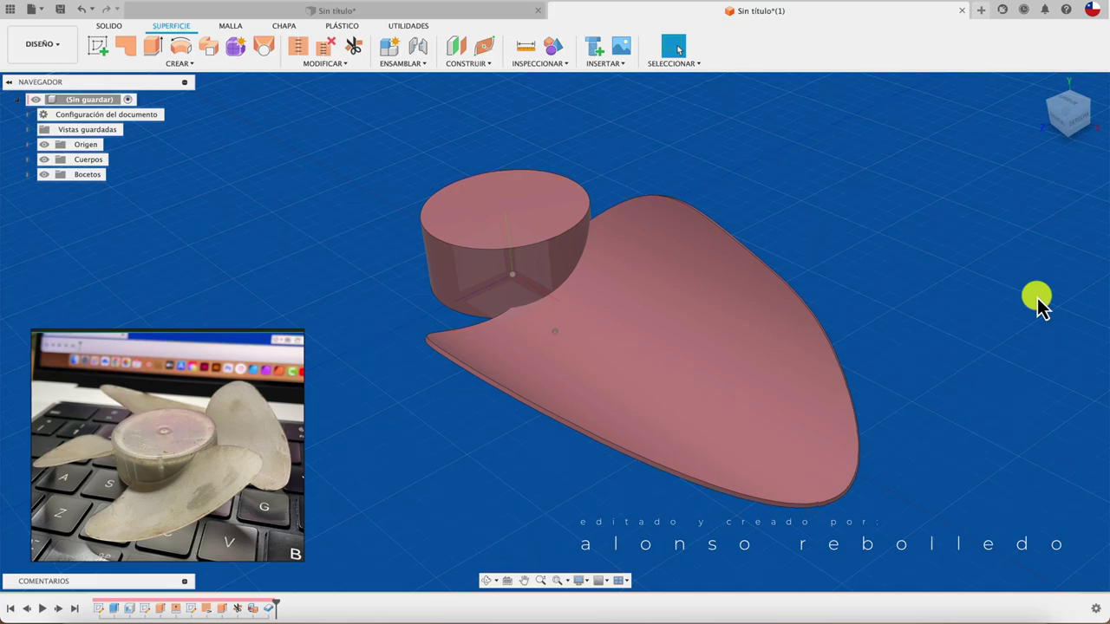
pyautogui.moveTo(1040, 303)
pyautogui.keyDown('shift'); pyautogui.mouseDown(button='middle')
pyautogui.moveTo(902, 228)
pyautogui.moveTo(701, 174)
pyautogui.moveTo(458, 173)
pyautogui.moveTo(384, 112)
pyautogui.mouseUp(button='middle'); pyautogui.keyUp('shift')
# - Circular-pattern the thickened blade around the hub cylinder axis with a quantity of 3
pyautogui.click(193, 64)
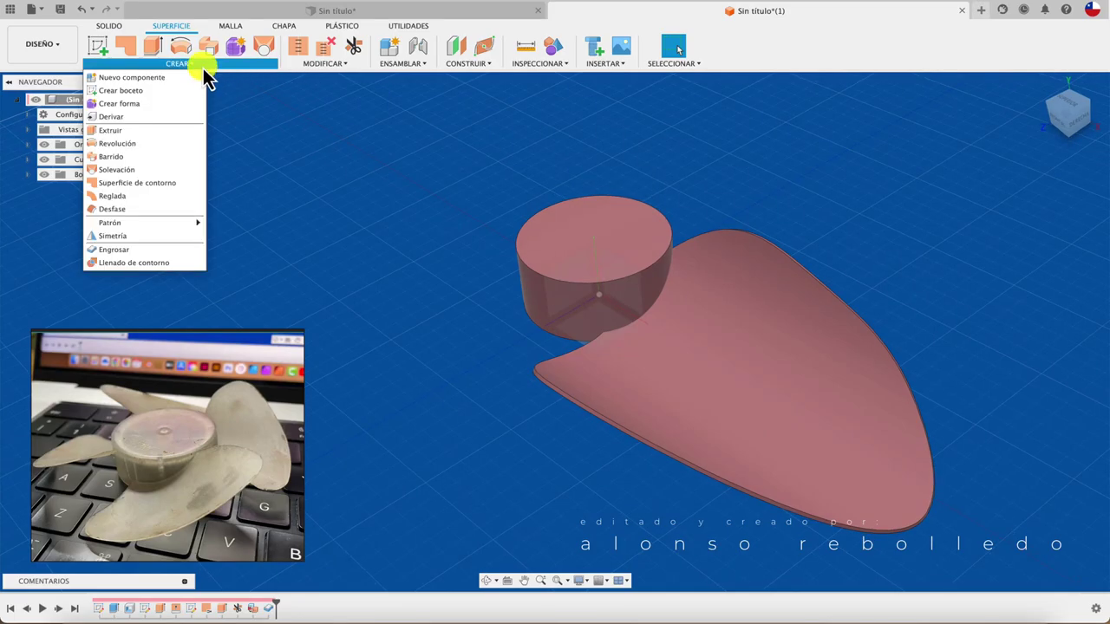
pyautogui.moveTo(121, 223)
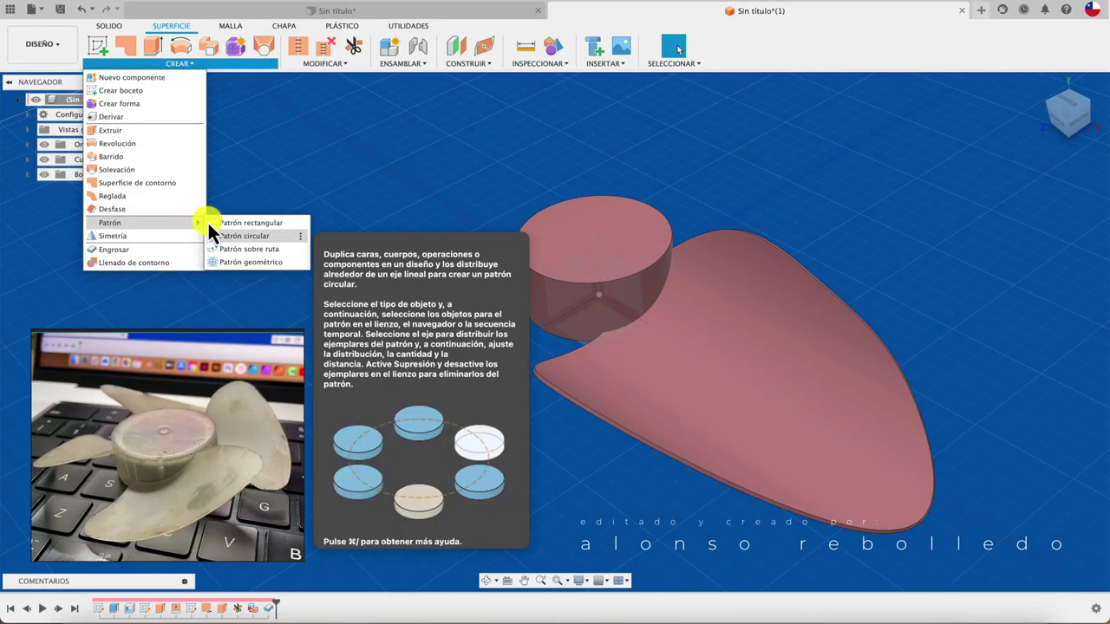
pyautogui.click(242, 236)
pyautogui.click(729, 319)
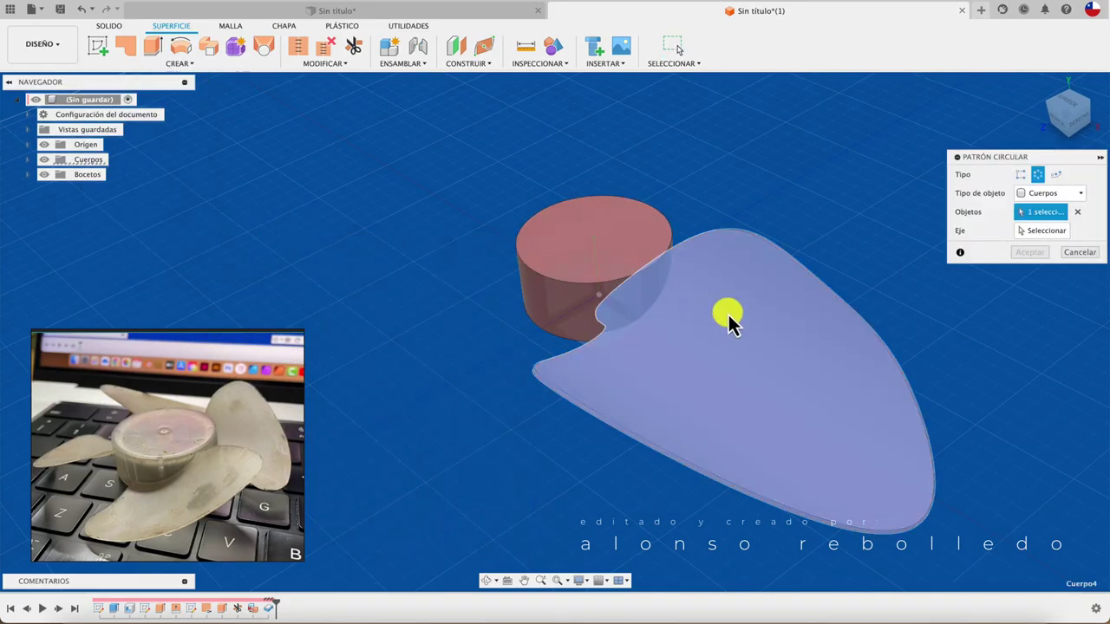
pyautogui.click(1027, 231)
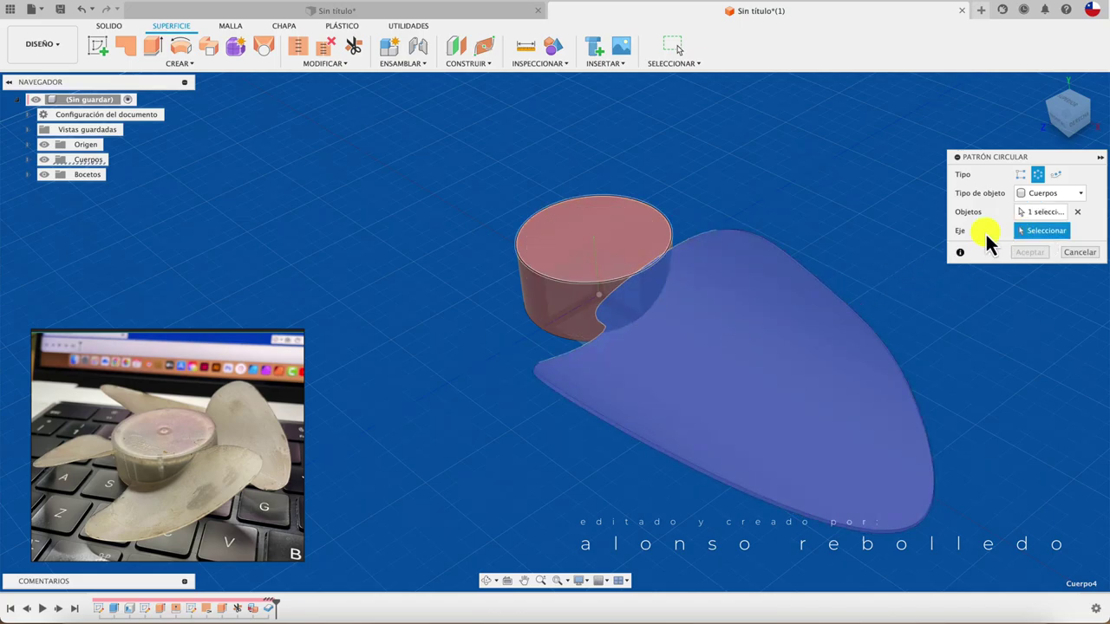
pyautogui.click(551, 278)
pyautogui.click(616, 280)
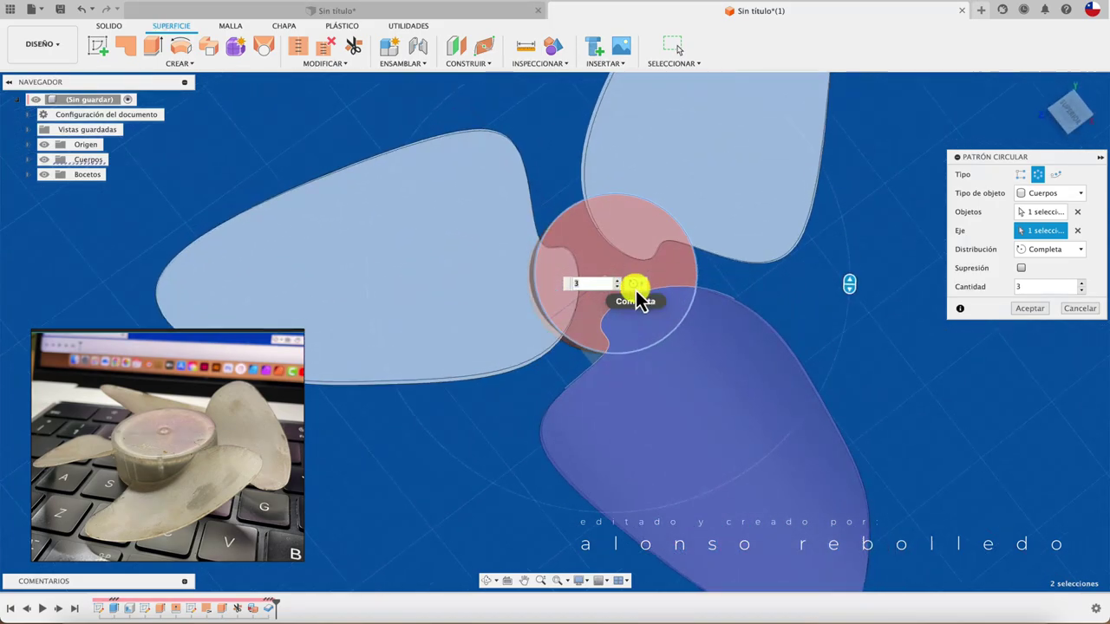
pyautogui.click(616, 280)
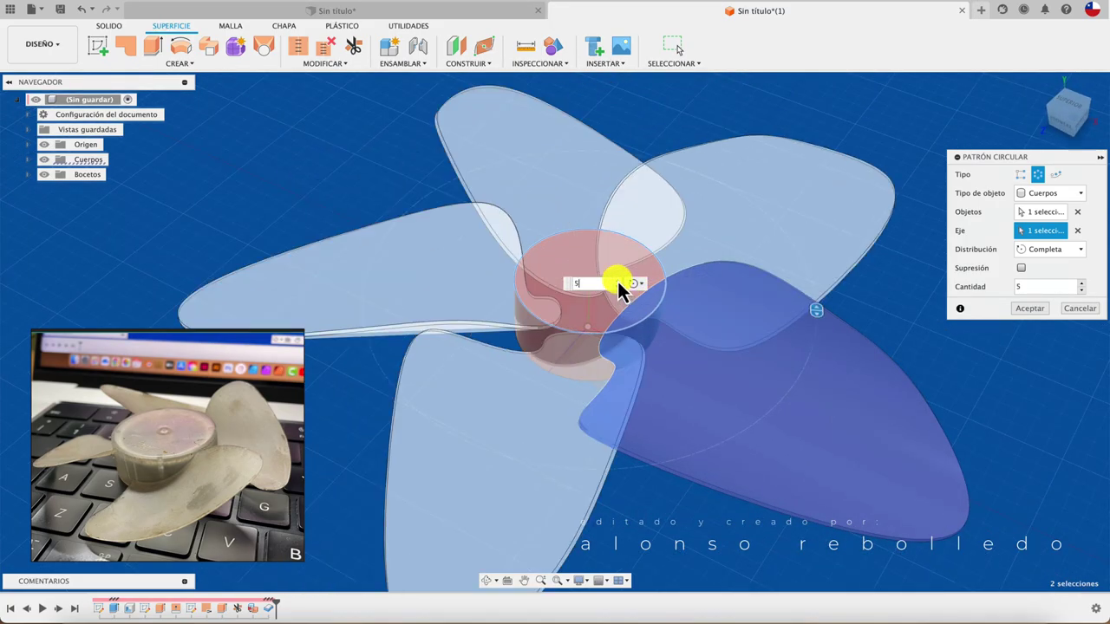
pyautogui.scroll(5, 620, 289)
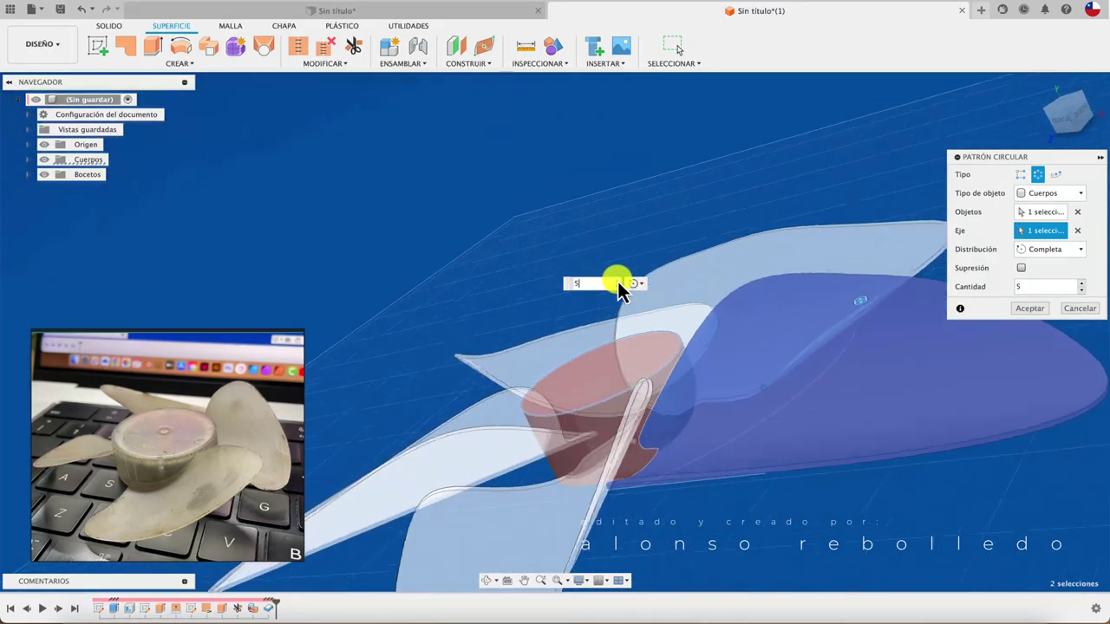
pyautogui.click(617, 287)
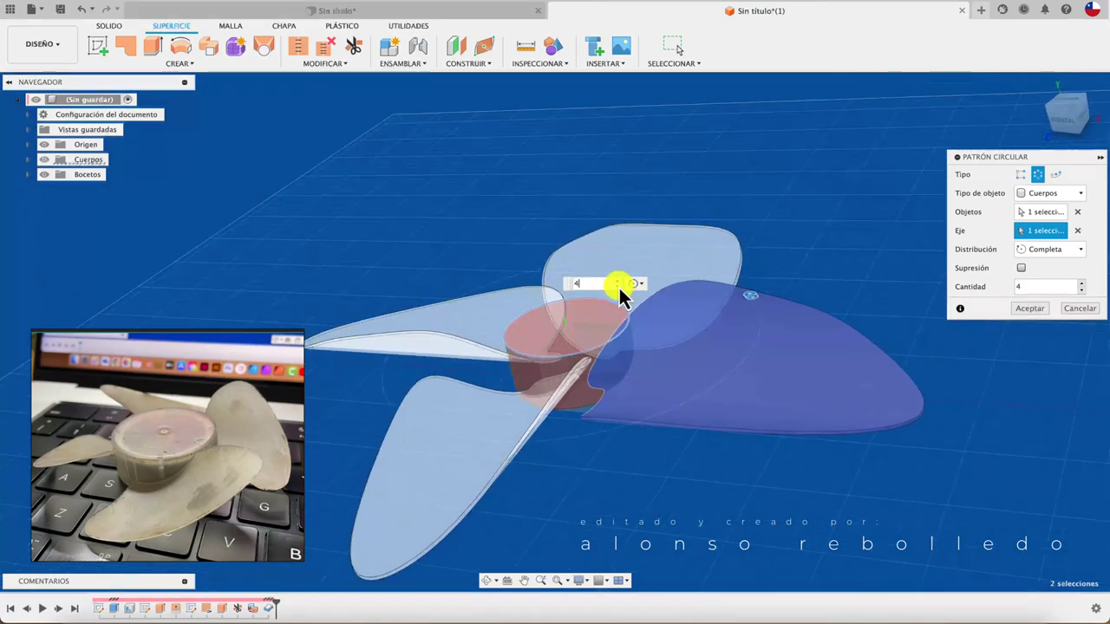
pyautogui.keyDown('shift'); pyautogui.moveTo(942, 365); pyautogui.dragTo(945, 362, button='middle'); pyautogui.keyUp('shift')
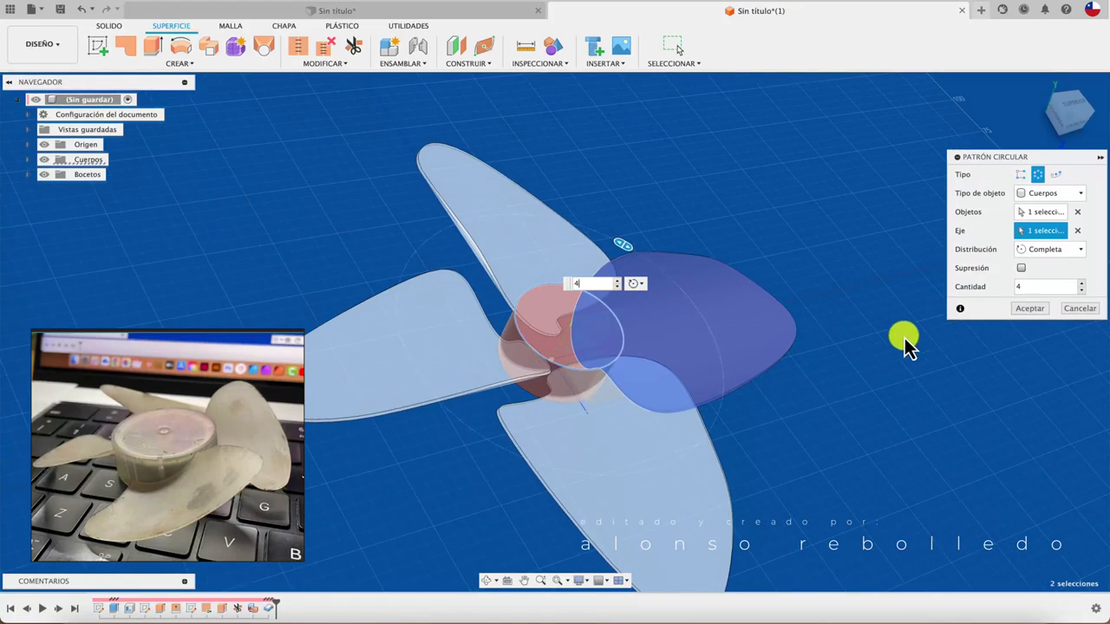
pyautogui.click(618, 287)
pyautogui.moveTo(619, 292)
pyautogui.keyDown('shift'); pyautogui.mouseDown(button='middle')
pyautogui.moveTo(802, 378)
pyautogui.moveTo(917, 351)
pyautogui.mouseUp(button='middle'); pyautogui.keyUp('shift')
# - Accept the three-blade pattern, then return to the single blade surface beside the hollow hub
pyautogui.click(1025, 309)
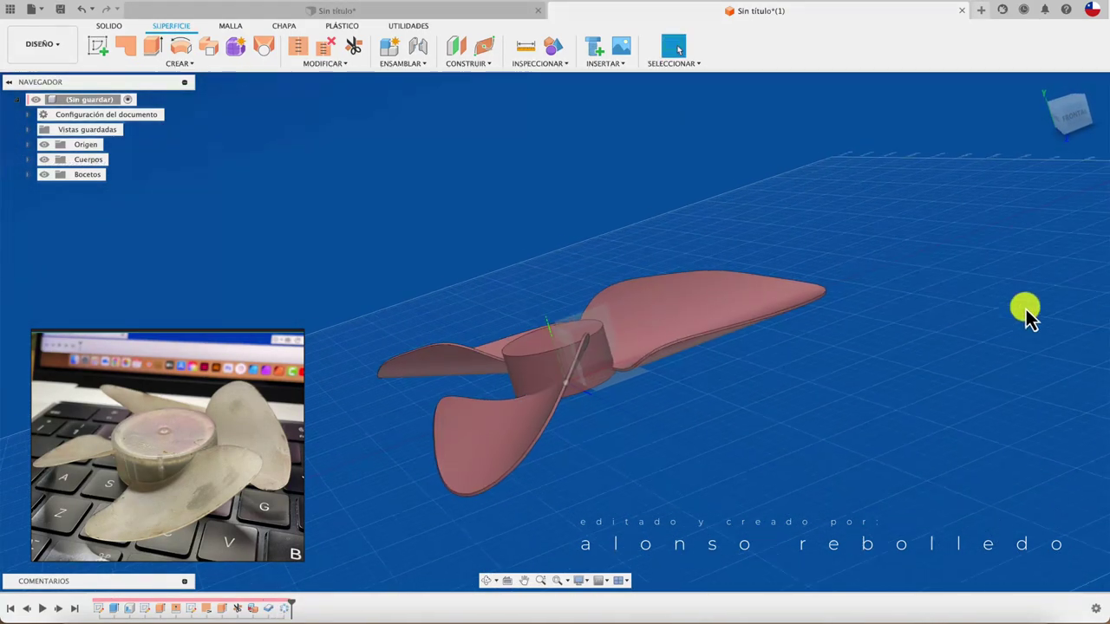
pyautogui.keyDown('shift'); pyautogui.moveTo(1026, 309); pyautogui.dragTo(633, 451, button='middle'); pyautogui.keyUp('shift')
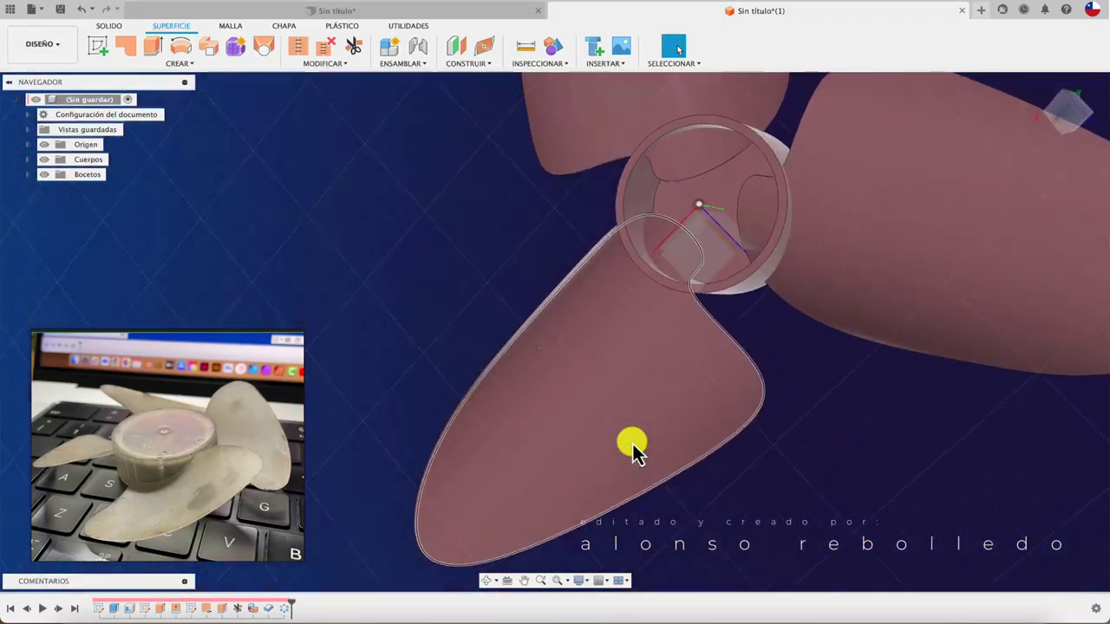
pyautogui.keyDown('shift'); pyautogui.moveTo(633, 451); pyautogui.dragTo(738, 242, button='middle'); pyautogui.keyUp('shift')
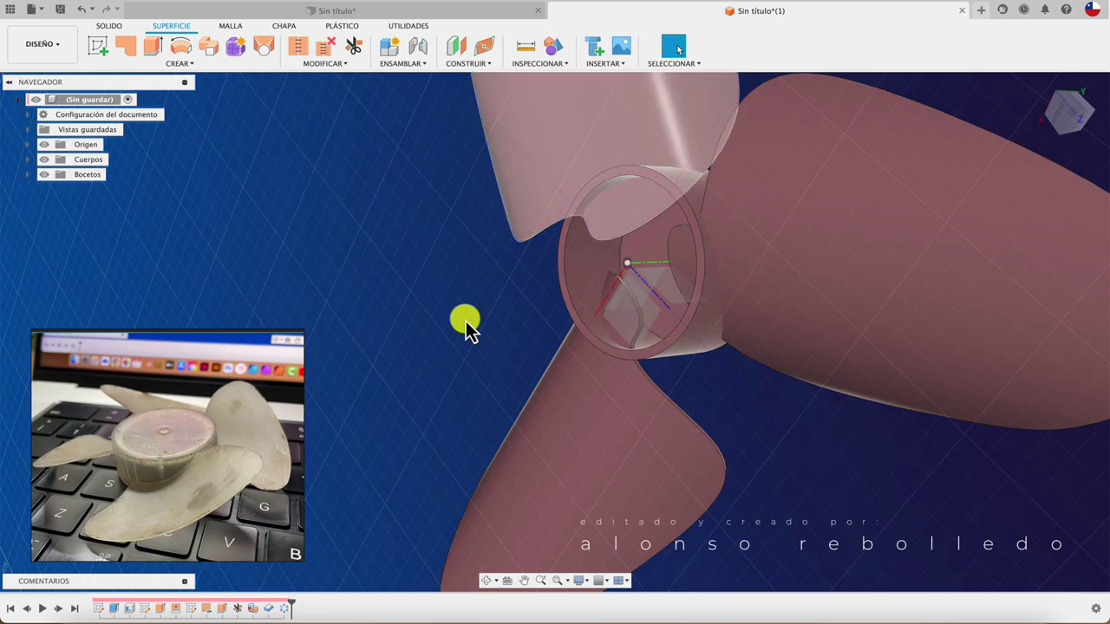
pyautogui.click(628, 219)
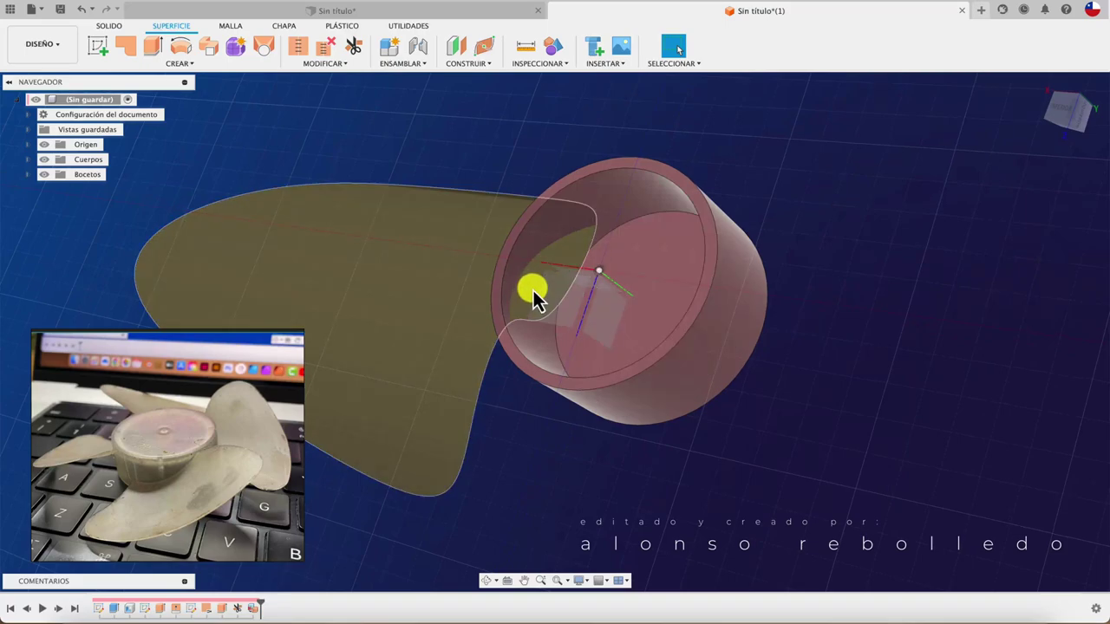
# - Trim the blade surface with the hub, removing the piece inside the hollow cylinder
pyautogui.scroll(2, 530, 297)
pyautogui.click(354, 45)
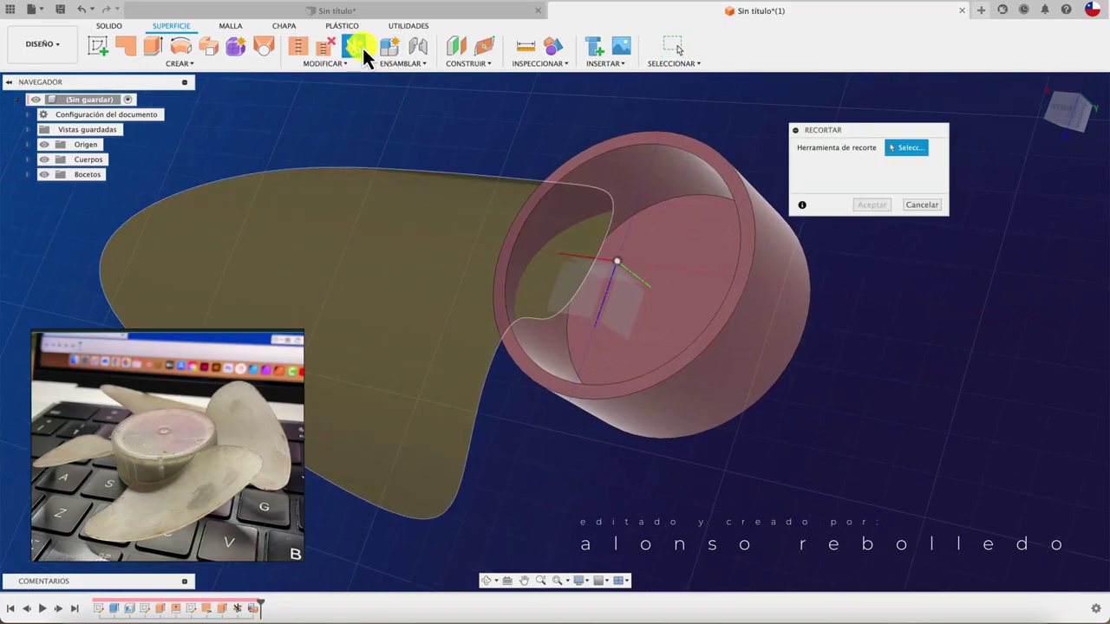
pyautogui.click(512, 208)
pyautogui.moveTo(548, 268)
pyautogui.keyDown('shift'); pyautogui.mouseDown(button='middle')
pyautogui.moveTo(639, 203)
pyautogui.moveTo(627, 231)
pyautogui.mouseUp(button='middle'); pyautogui.keyUp('shift')
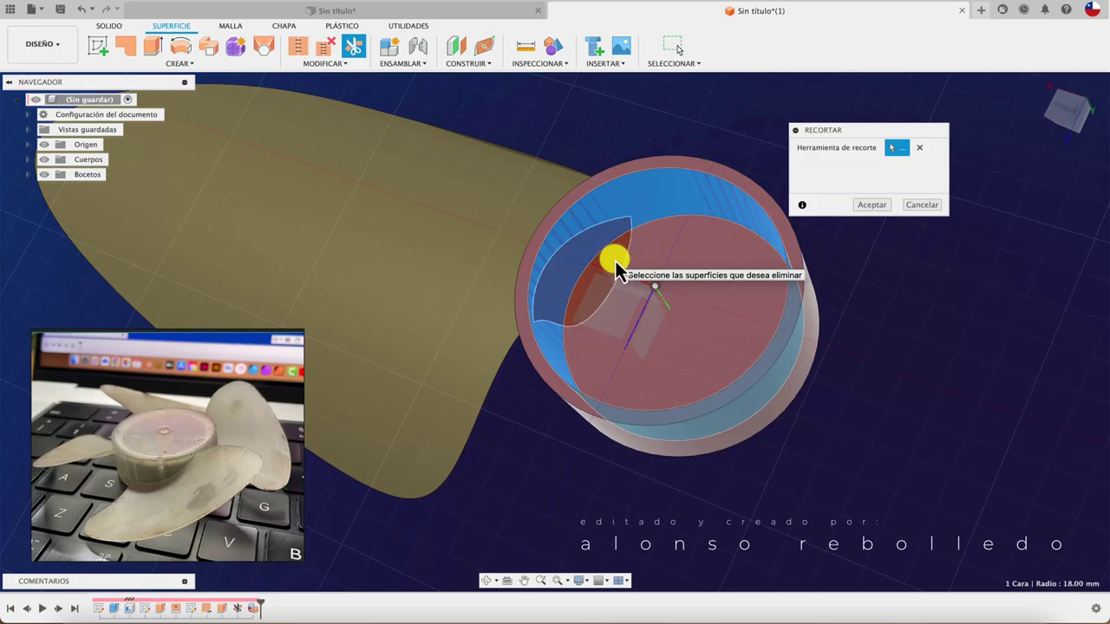
pyautogui.click(614, 258)
pyautogui.click(872, 204)
pyautogui.keyDown('shift'); pyautogui.moveTo(872, 208); pyautogui.dragTo(871, 208, button='middle'); pyautogui.keyUp('shift')
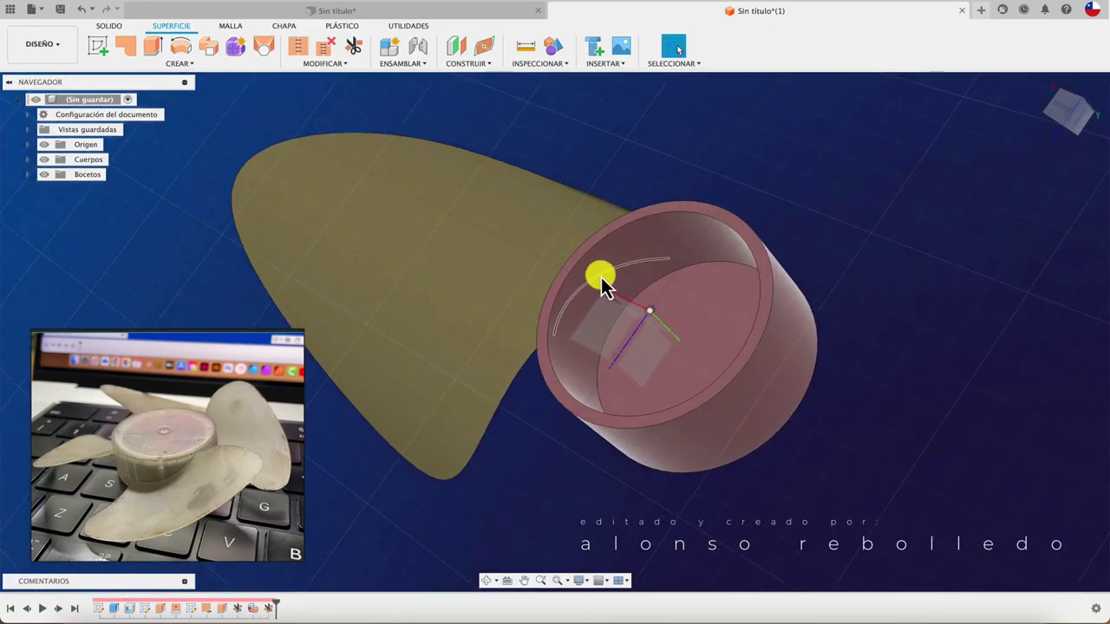
pyautogui.keyDown('shift'); pyautogui.moveTo(605, 284); pyautogui.dragTo(299, 180, button='middle'); pyautogui.keyUp('shift')
# - Thicken the trimmed blade surface by 1 mm into a solid meeting the hub wall
pyautogui.click(179, 64)
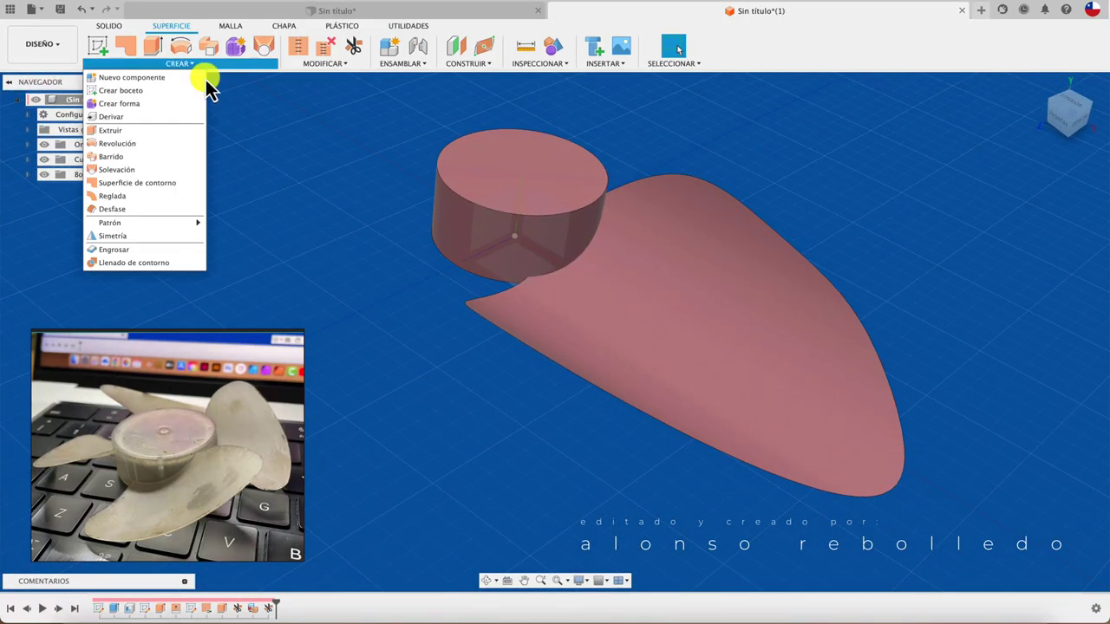
pyautogui.click(163, 248)
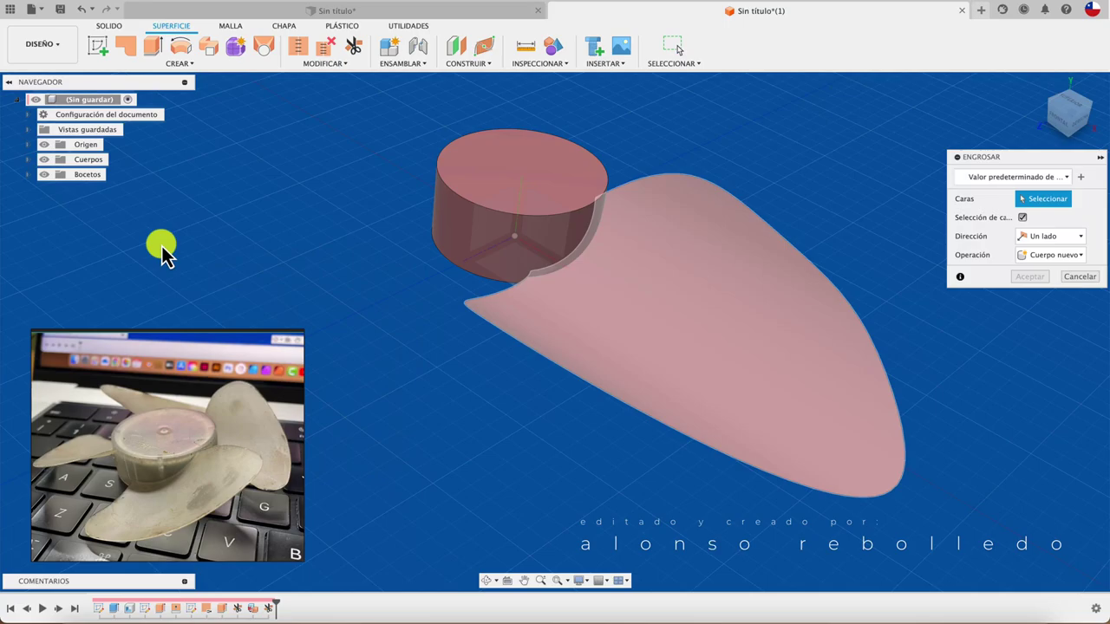
pyautogui.click(609, 309)
pyautogui.click(1030, 295)
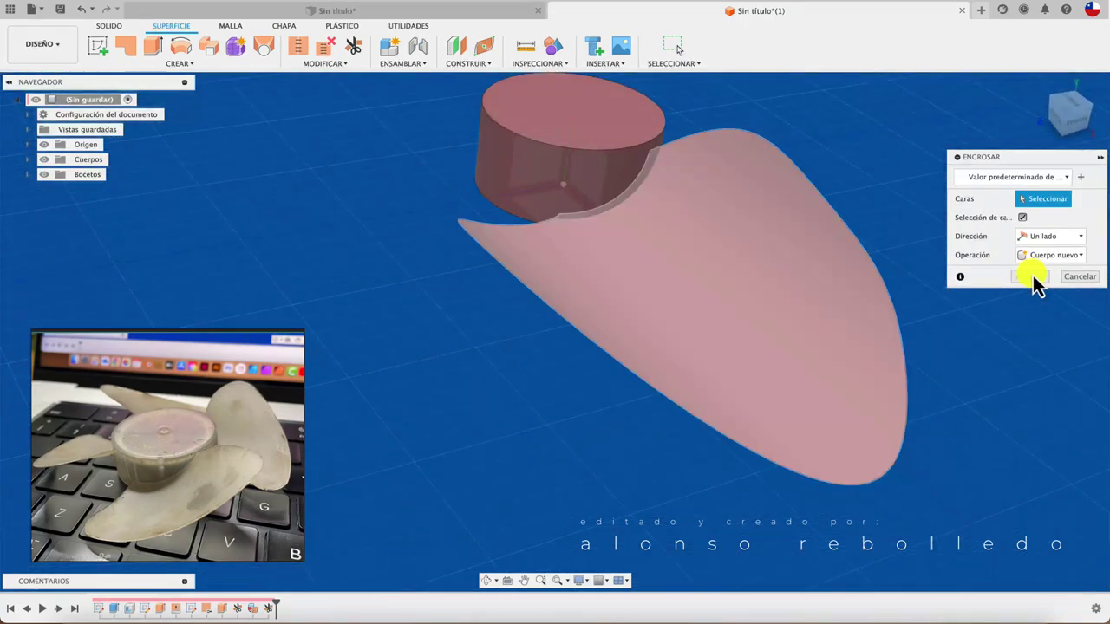
pyautogui.click(862, 228)
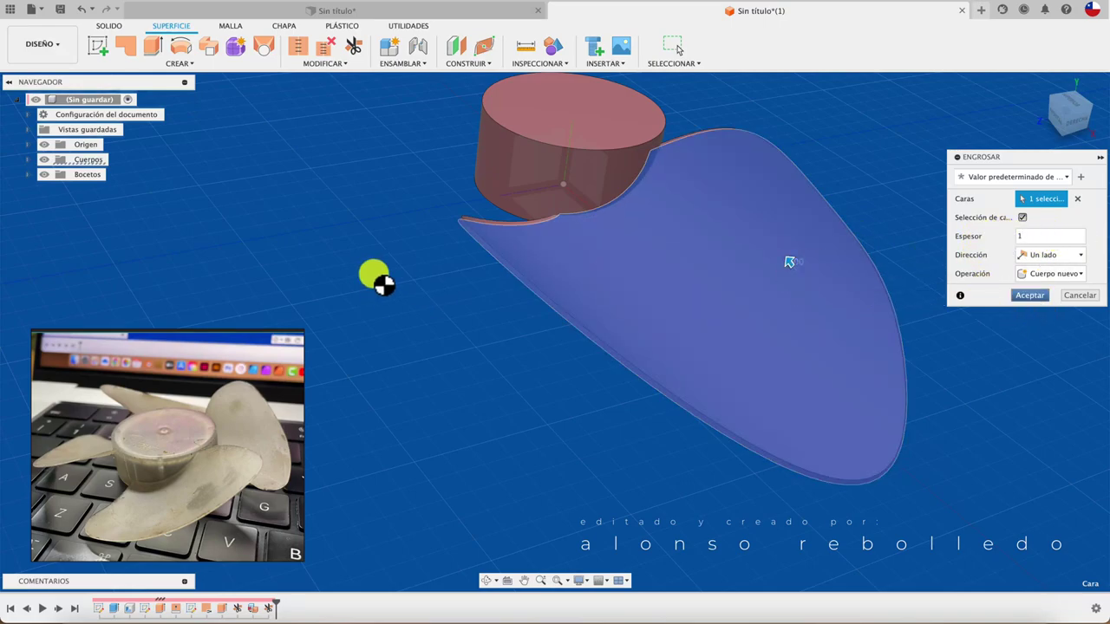
pyautogui.click(1024, 296)
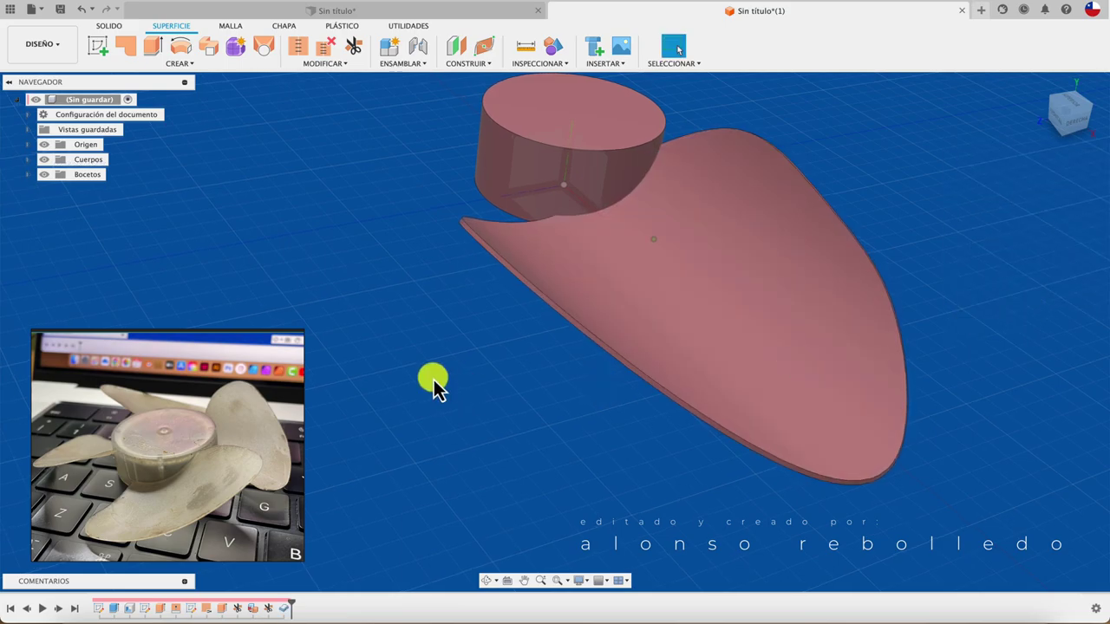
pyautogui.keyDown('shift'); pyautogui.moveTo(434, 379); pyautogui.dragTo(399, 236, button='middle'); pyautogui.keyUp('shift')
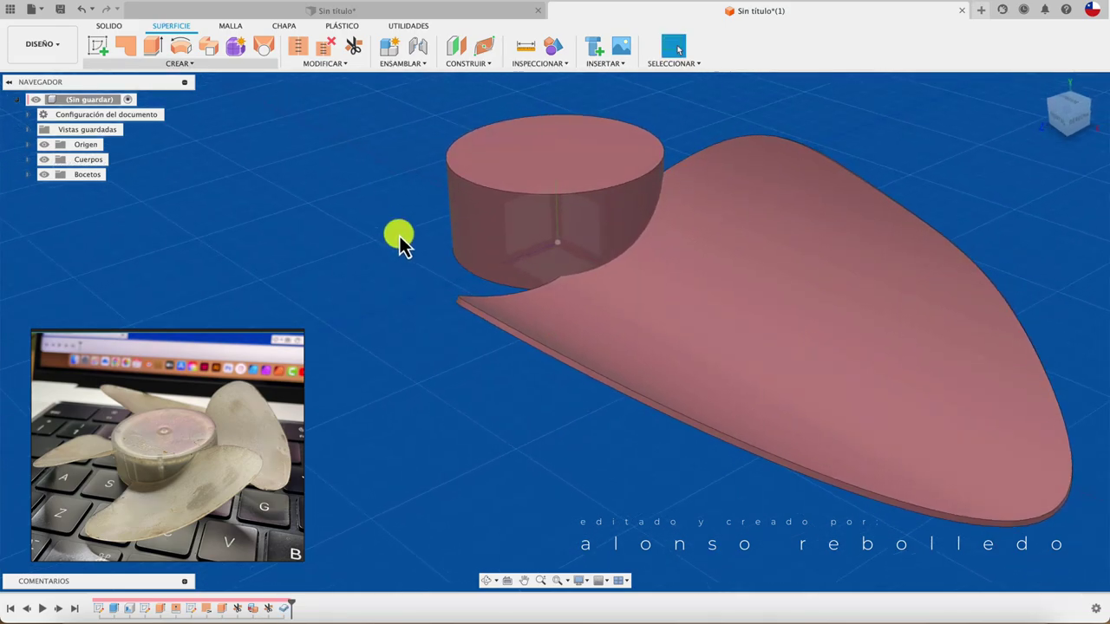
# - Circular-pattern the blade body 3 times around the hub edge axis
pyautogui.click(180, 63)
pyautogui.moveTo(110, 223)
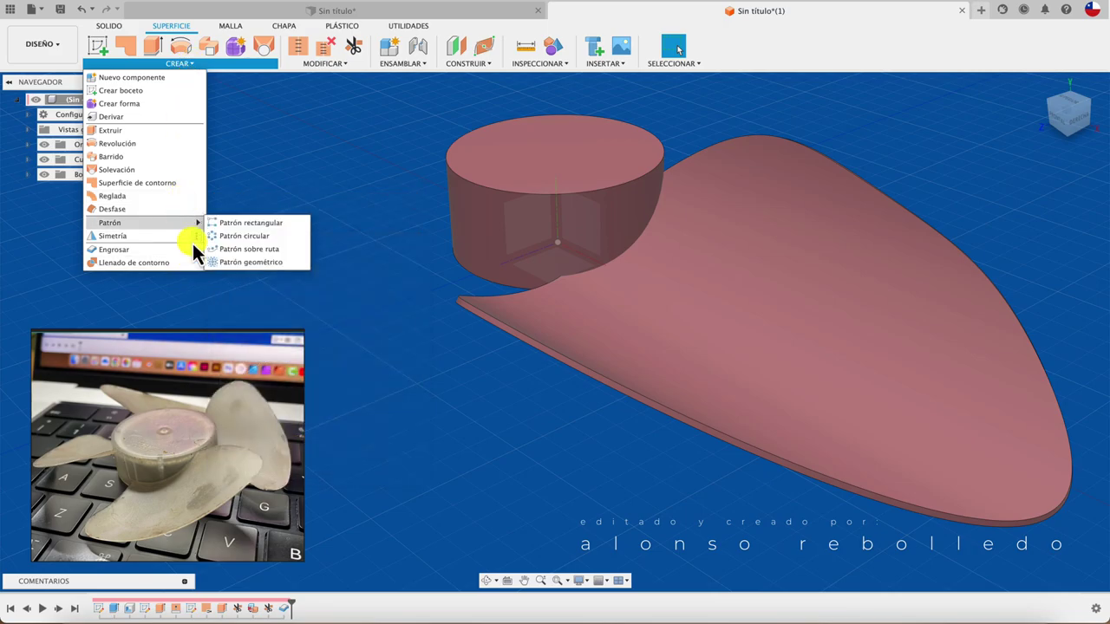
pyautogui.click(239, 235)
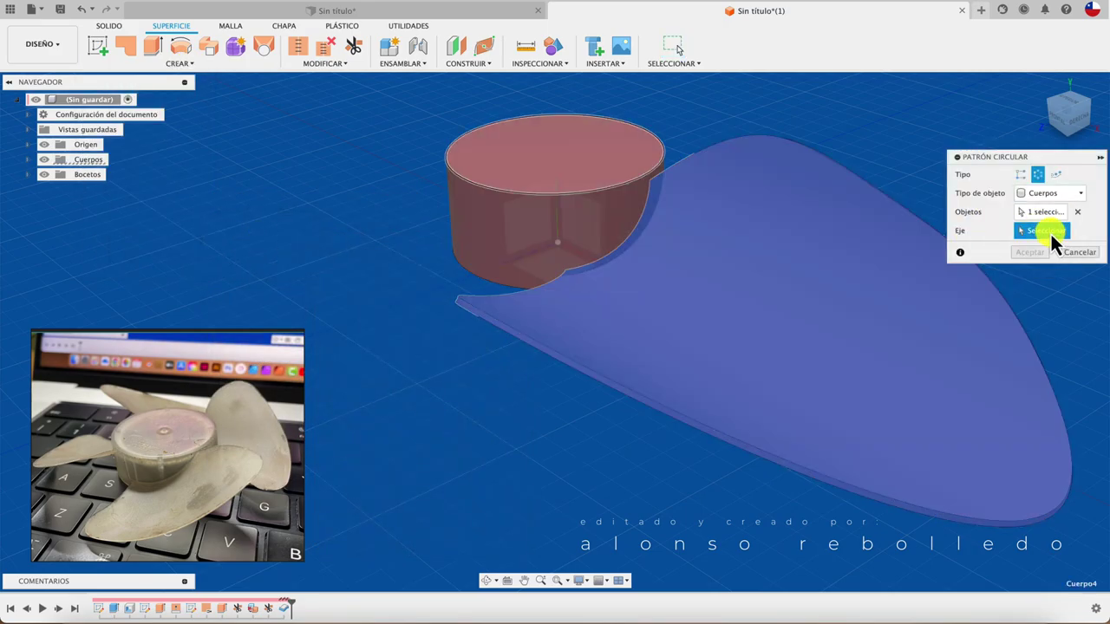
pyautogui.click(611, 195)
pyautogui.click(1038, 310)
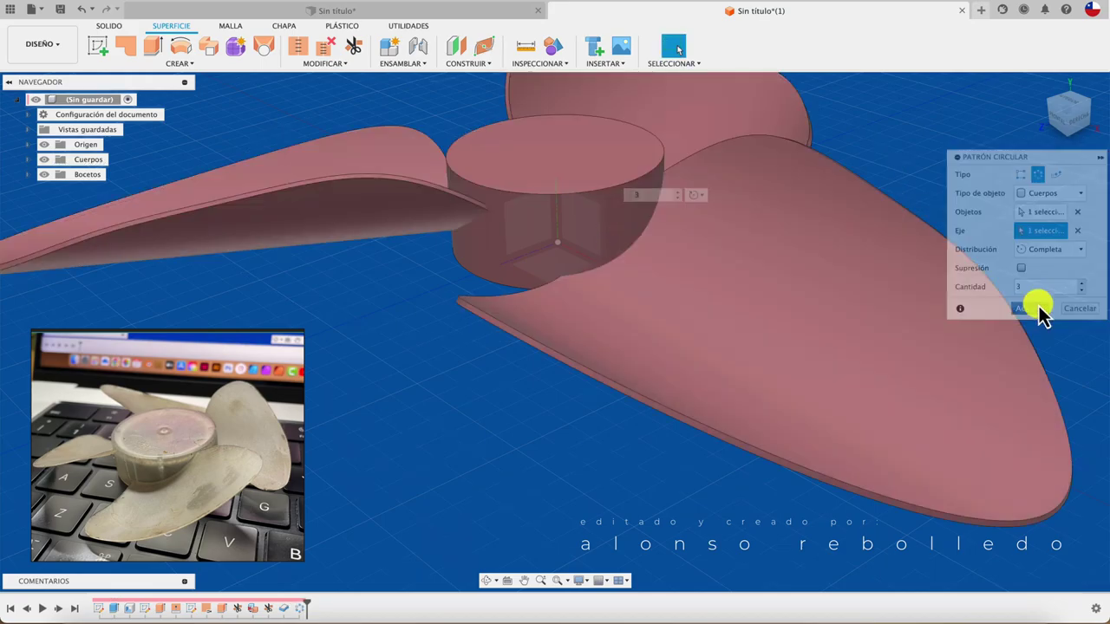
pyautogui.moveTo(1030, 312)
pyautogui.keyDown('shift'); pyautogui.mouseDown(button='middle')
pyautogui.moveTo(488, 366)
pyautogui.moveTo(461, 354)
pyautogui.mouseUp(button='middle'); pyautogui.keyUp('shift')
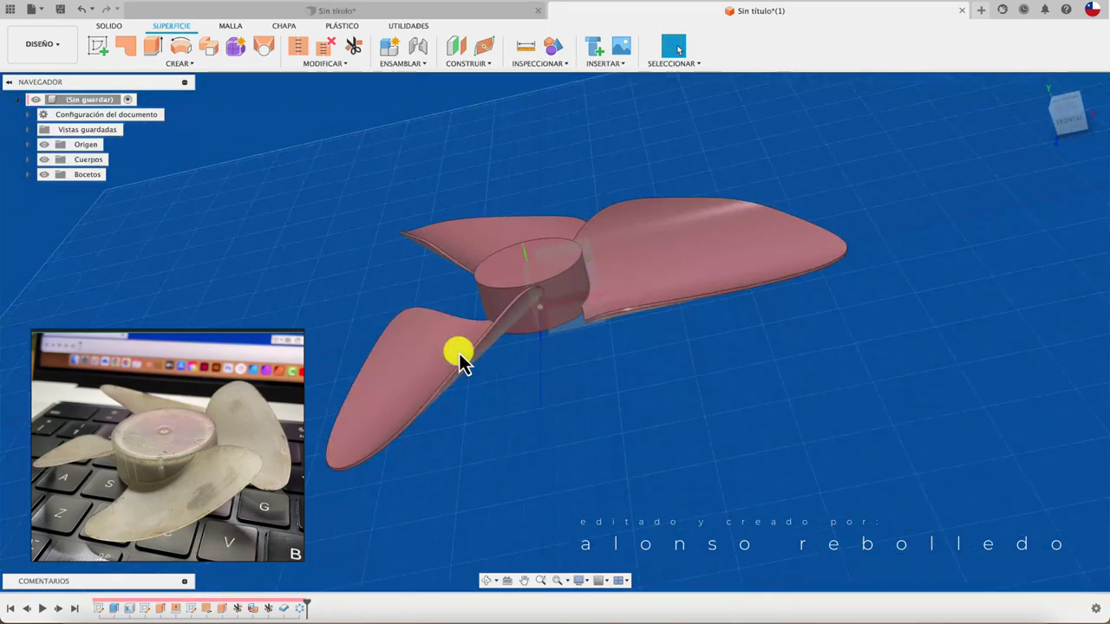
pyautogui.moveTo(459, 353)
pyautogui.keyDown('shift'); pyautogui.mouseDown(button='middle')
pyautogui.moveTo(372, 290)
pyautogui.moveTo(333, 237)
pyautogui.mouseUp(button='middle'); pyautogui.keyUp('shift')
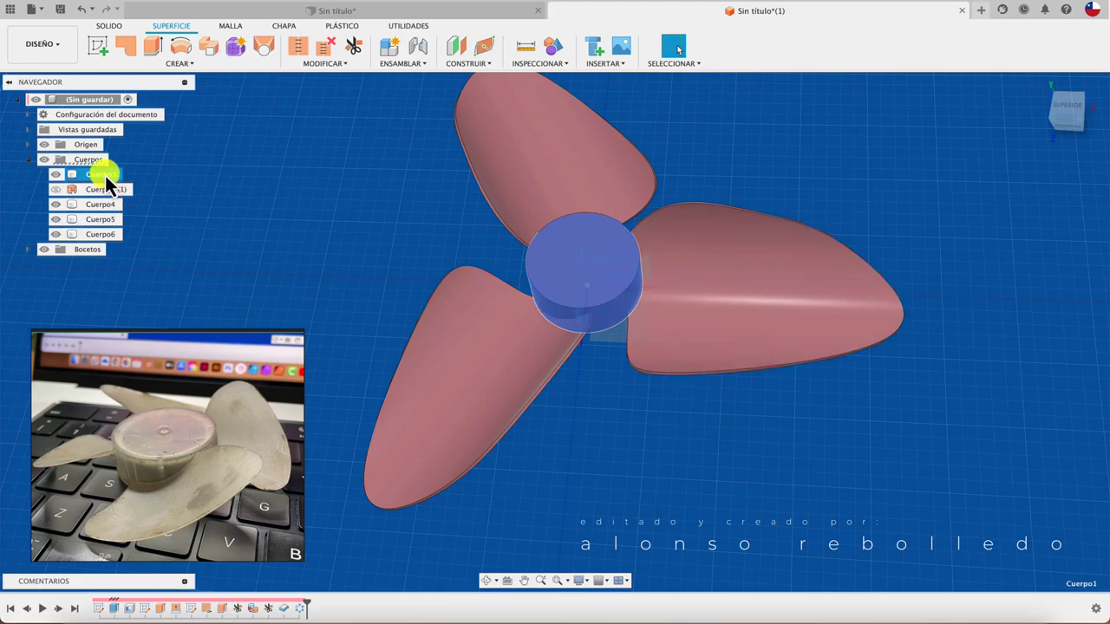
pyautogui.click(109, 26)
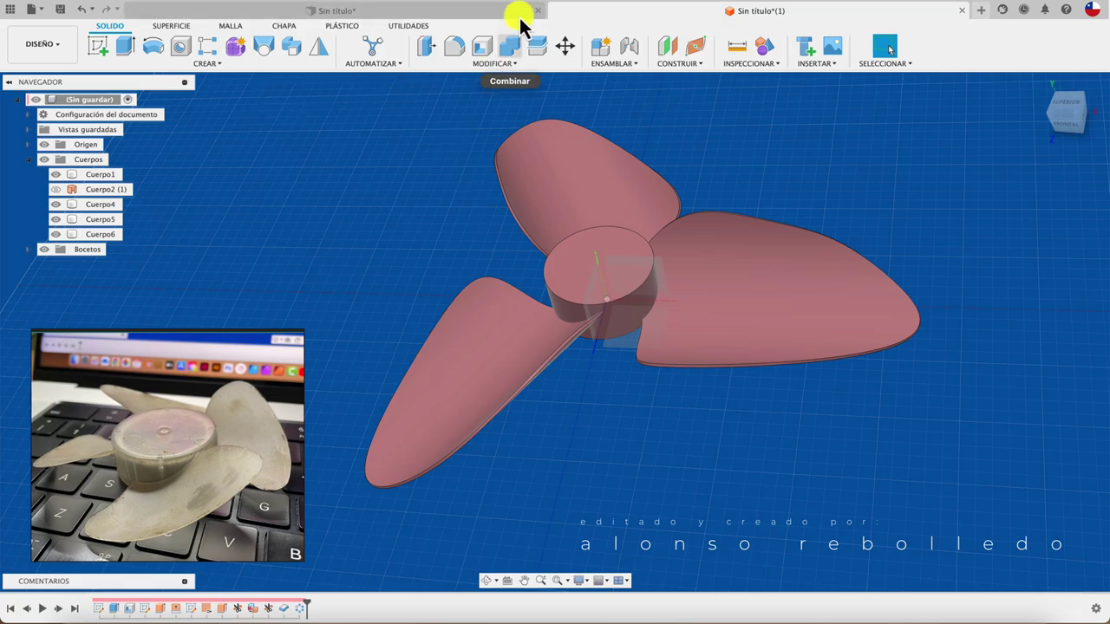
# - Combine the right blade as target with the other two blades and the hub as tools
pyautogui.click(507, 48)
pyautogui.click(668, 234)
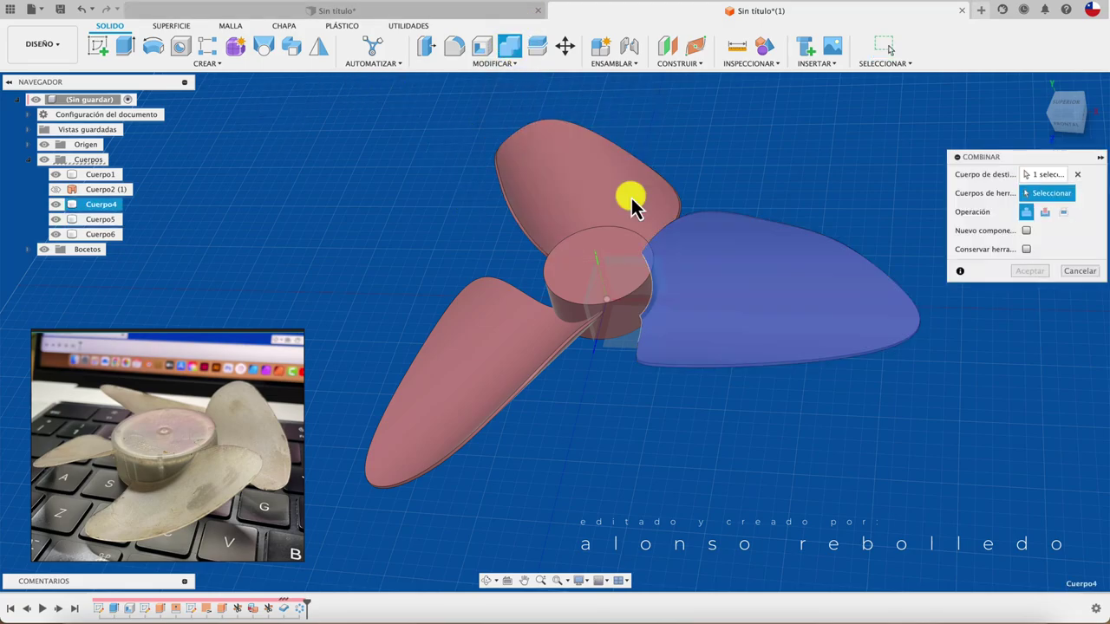
pyautogui.click(629, 195)
pyautogui.click(495, 359)
pyautogui.click(603, 304)
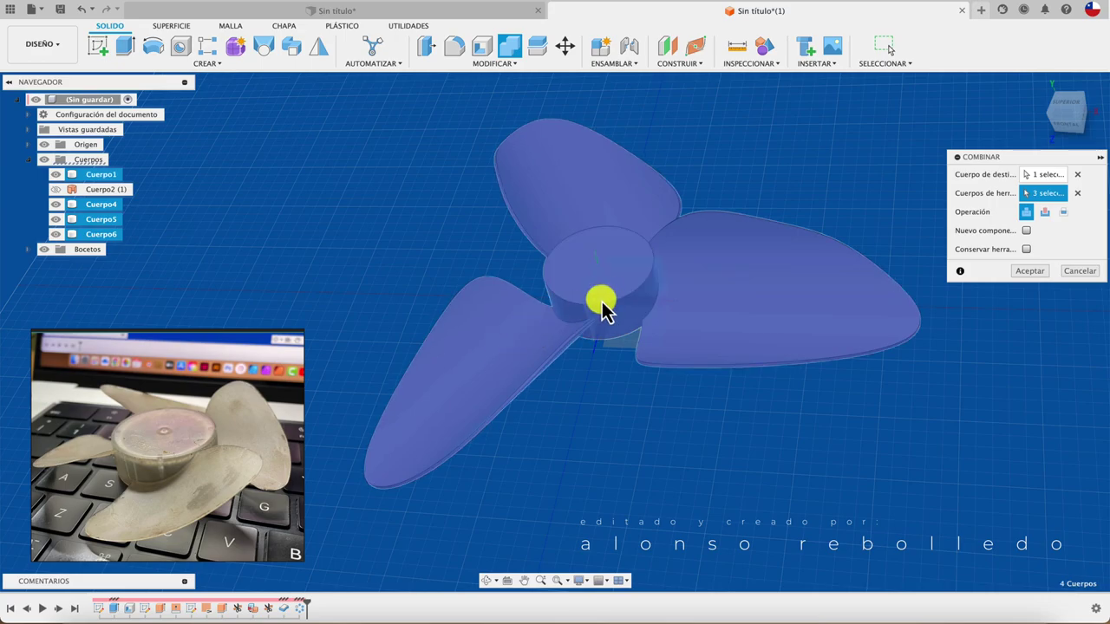
pyautogui.click(1029, 271)
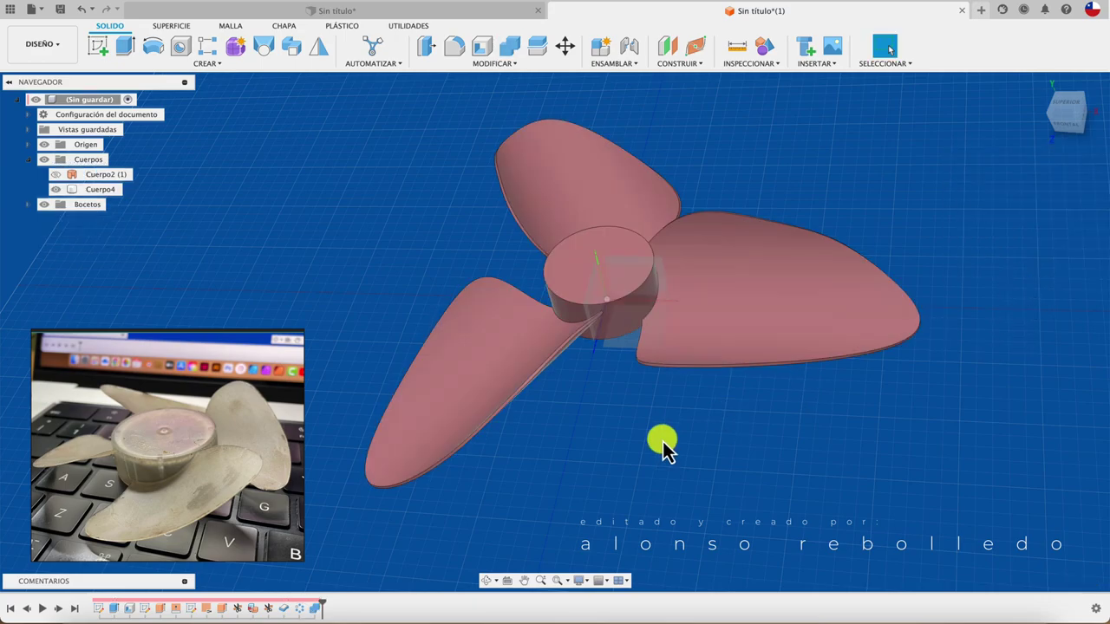
# - Convert the merged propeller body into a component, Componente1:1
pyautogui.click(100, 189)
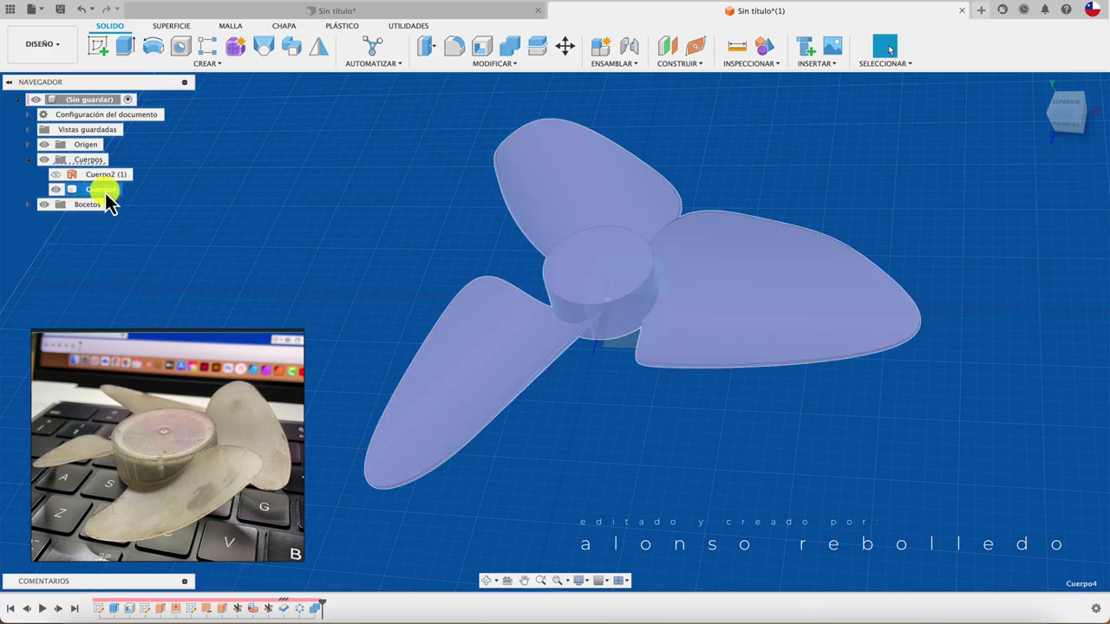
pyautogui.rightClick(104, 193)
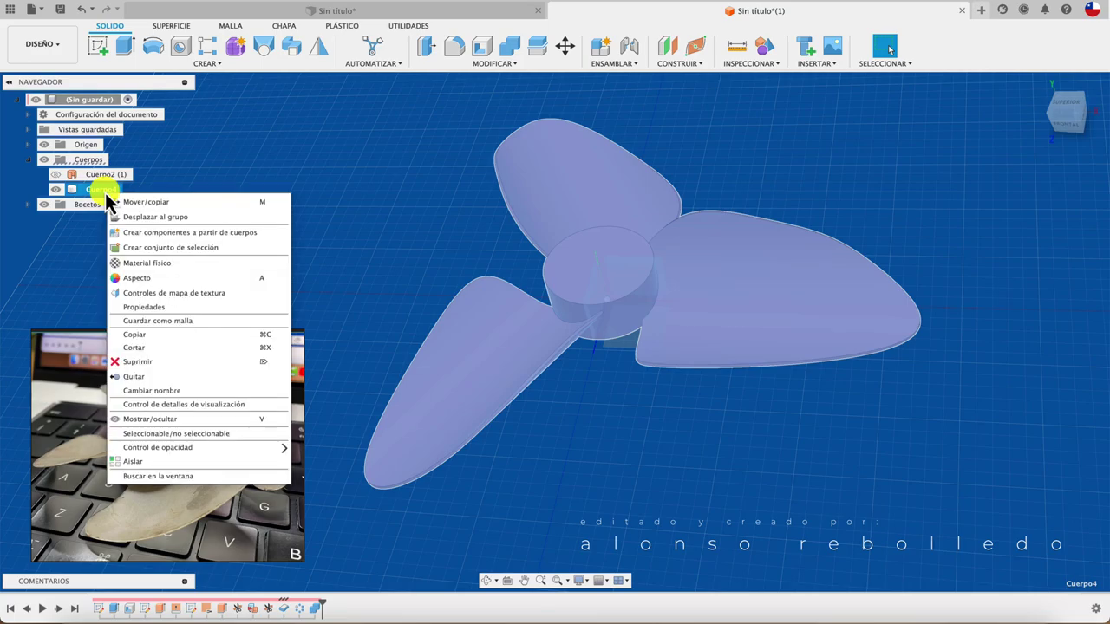
pyautogui.click(203, 232)
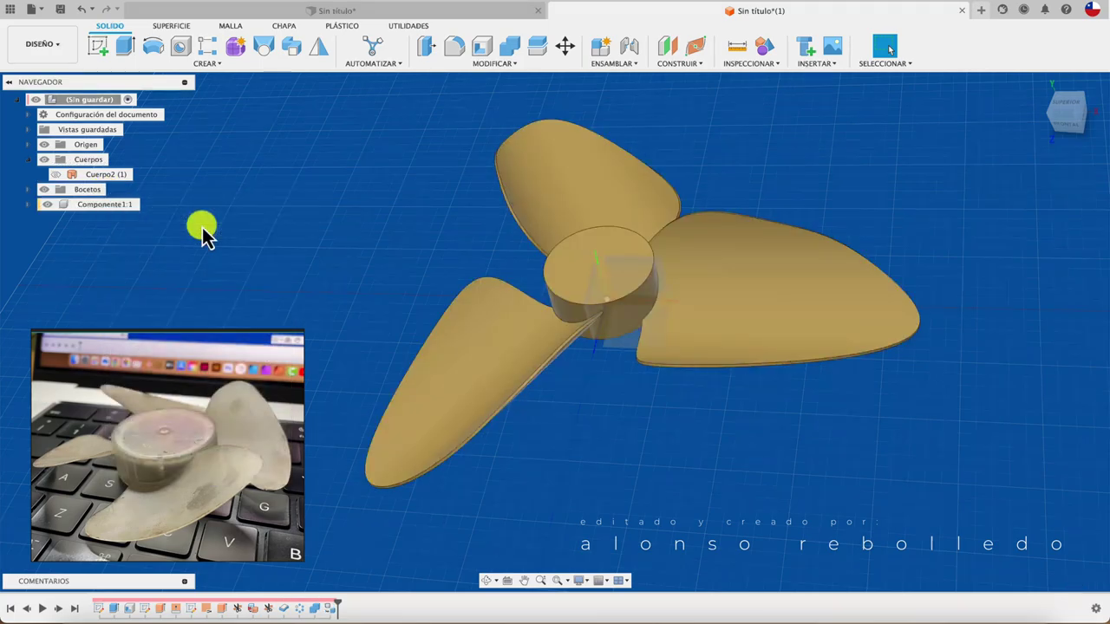
pyautogui.keyDown('shift'); pyautogui.moveTo(196, 235); pyautogui.dragTo(423, 217, button='middle'); pyautogui.keyUp('shift')
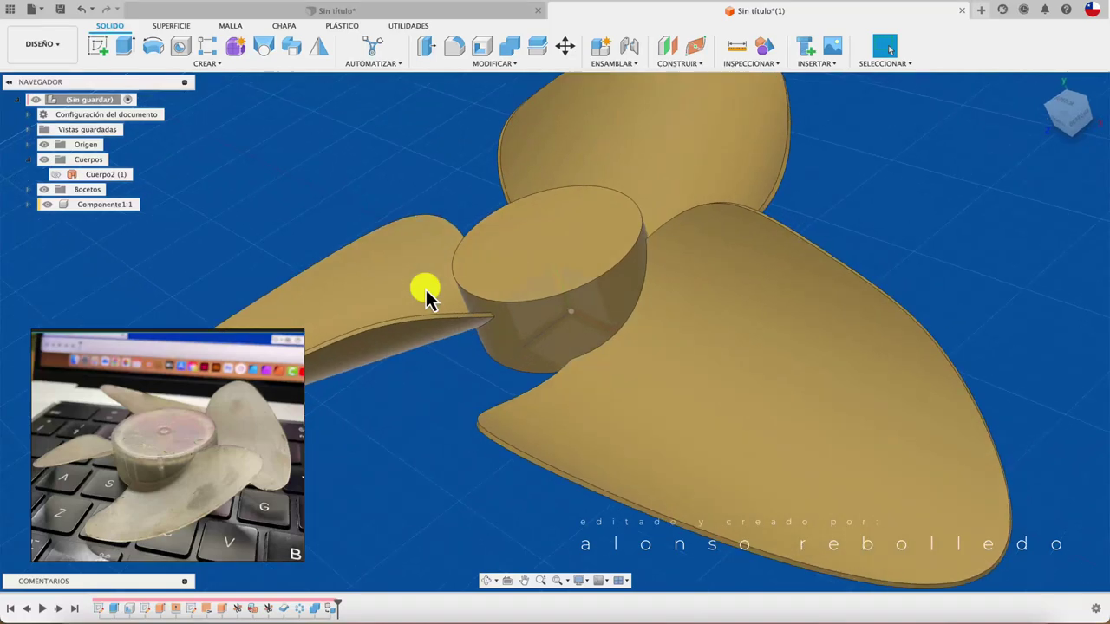
# - Round the edges of one blade face with a 1 mm fillet
pyautogui.click(455, 52)
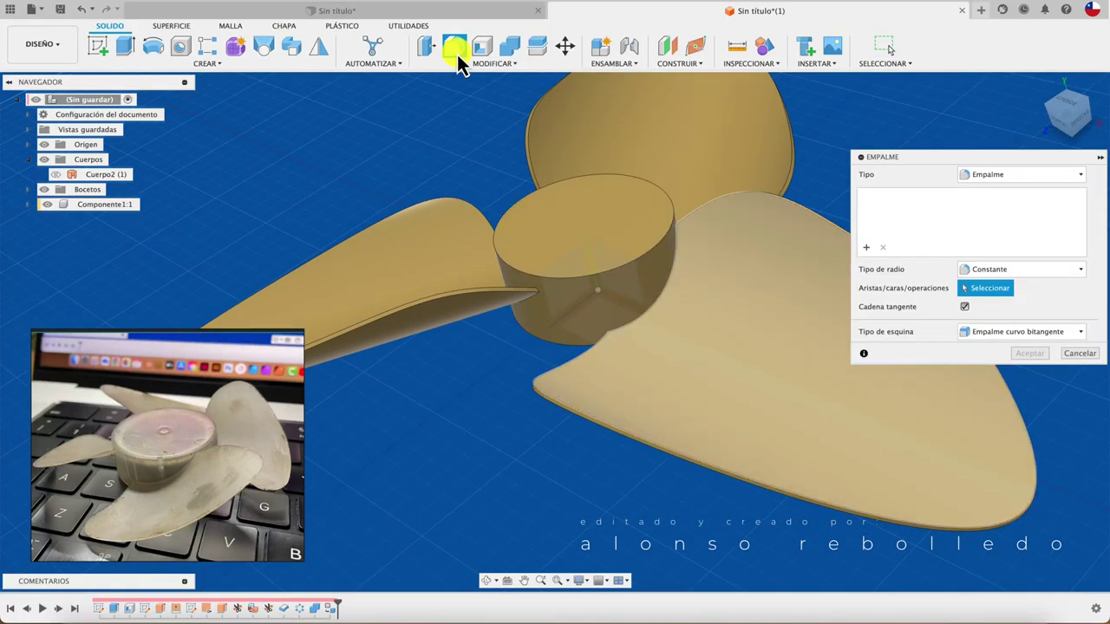
pyautogui.click(646, 351)
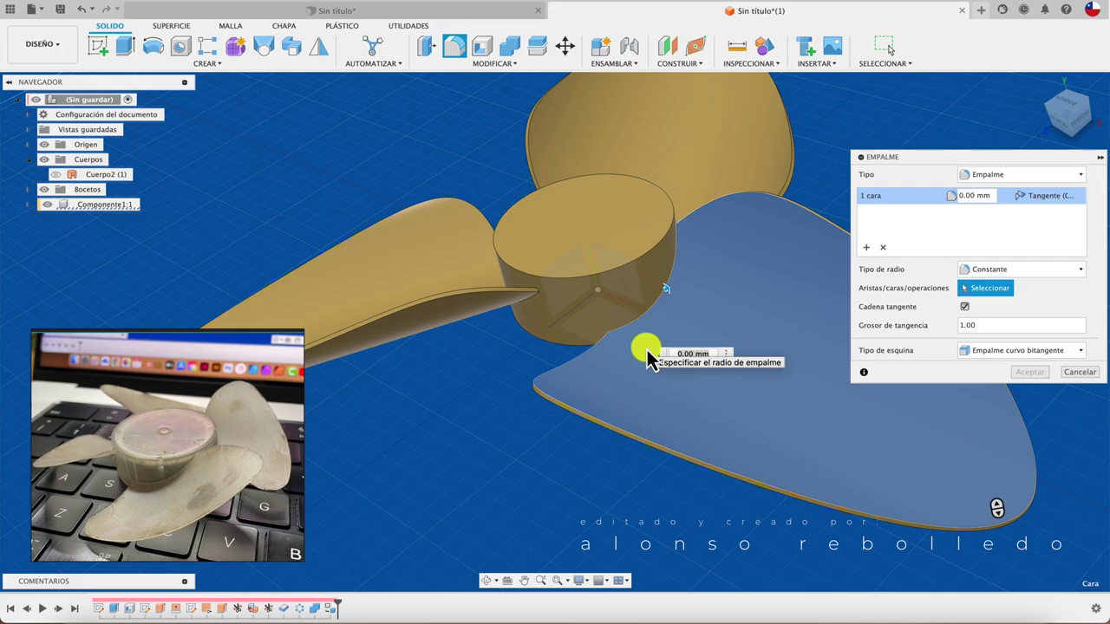
pyautogui.write('1')
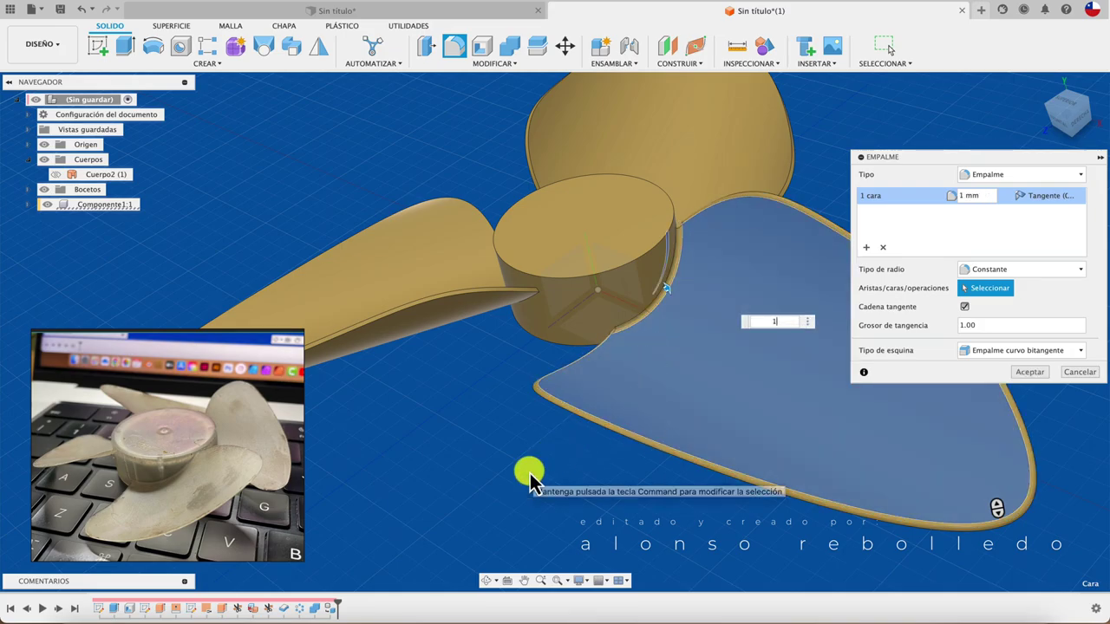
pyautogui.press('Return')
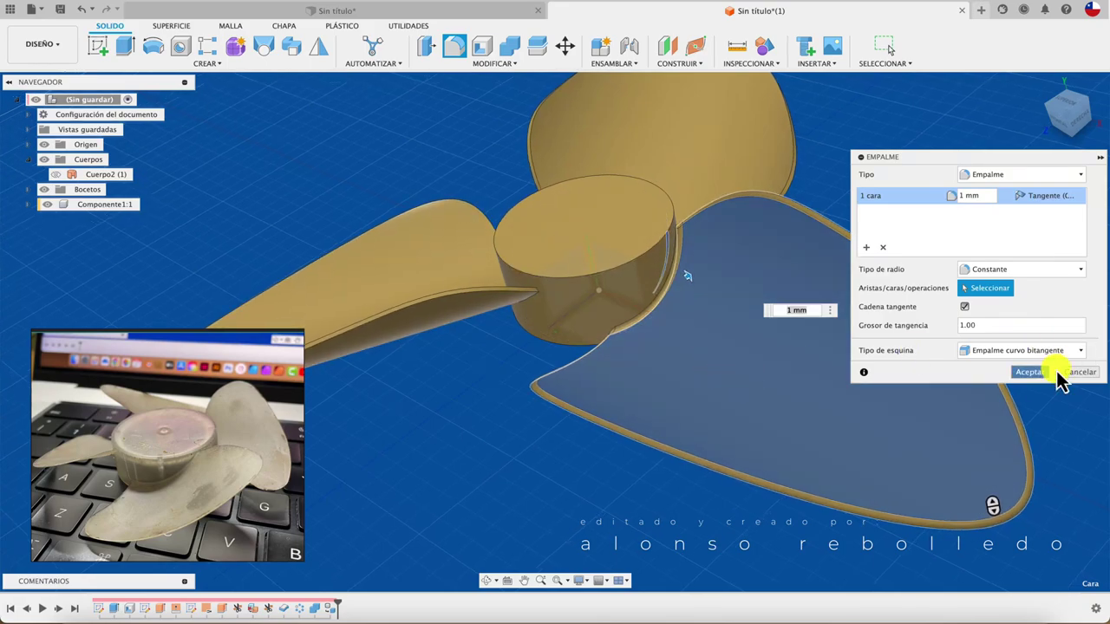
pyautogui.click(1029, 371)
pyautogui.moveTo(1041, 373)
pyautogui.keyDown('shift'); pyautogui.mouseDown(button='middle')
pyautogui.moveTo(588, 475)
pyautogui.moveTo(683, 416)
pyautogui.mouseUp(button='middle'); pyautogui.keyUp('shift')
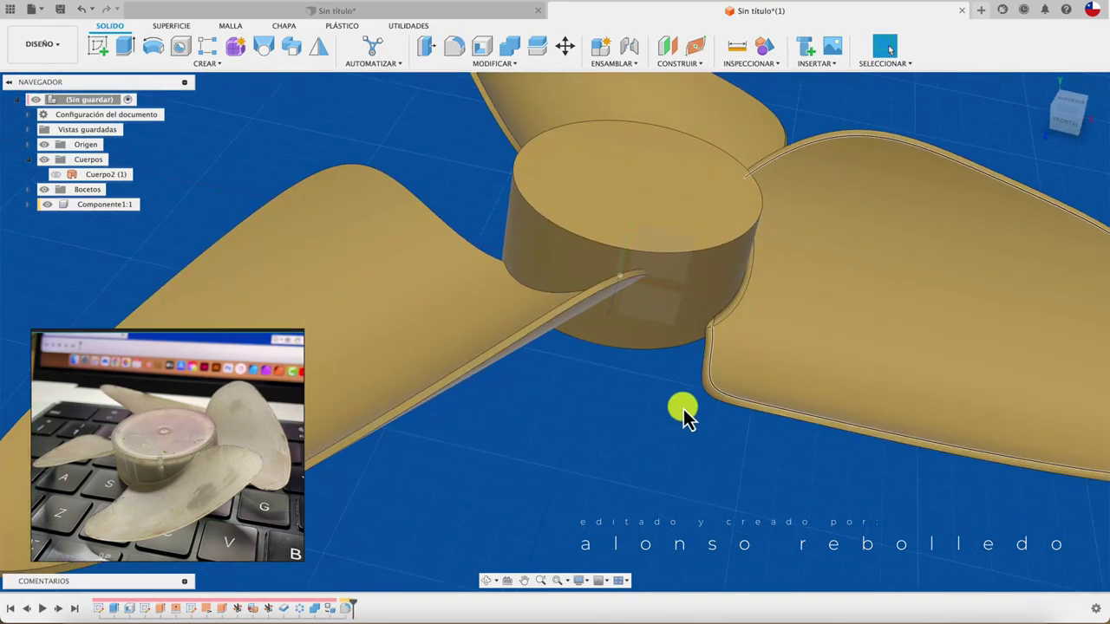
pyautogui.moveTo(709, 364)
pyautogui.keyDown('shift'); pyautogui.mouseDown(button='middle')
pyautogui.moveTo(716, 332)
pyautogui.moveTo(621, 456)
pyautogui.moveTo(687, 357)
pyautogui.mouseUp(button='middle'); pyautogui.keyUp('shift')
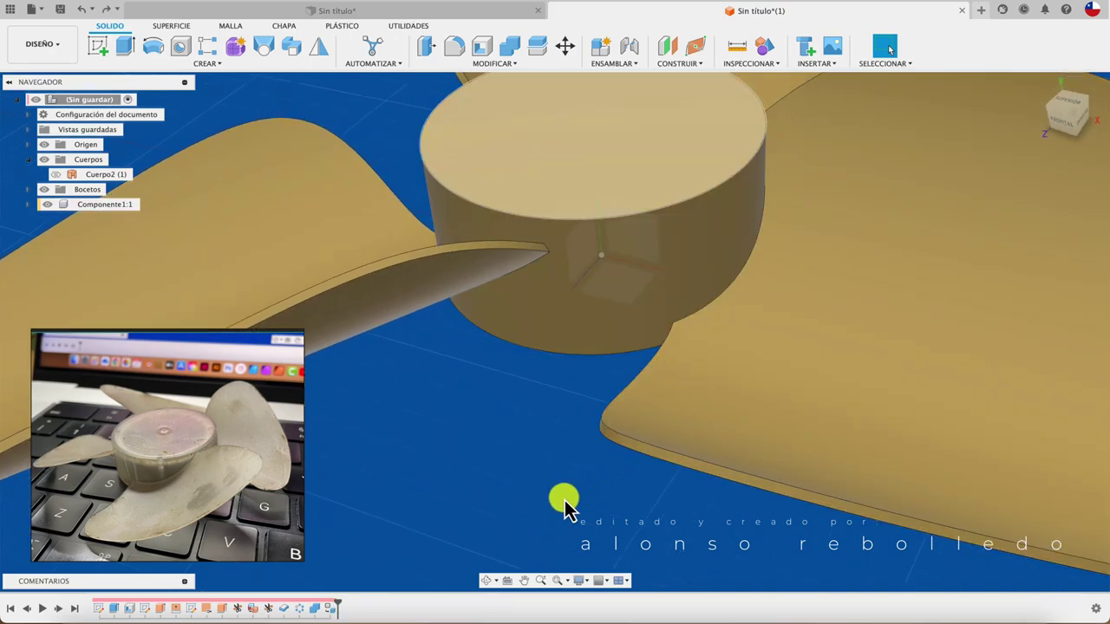
# - Fillet the hub edge at the right blade root with a 4 mm radius
pyautogui.click(455, 45)
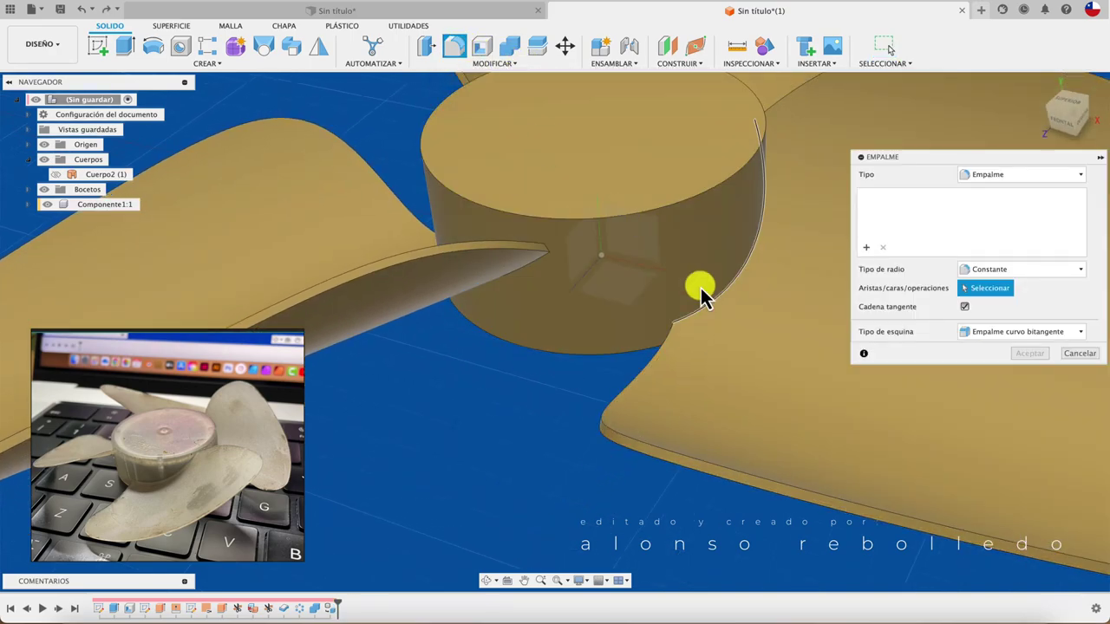
pyautogui.click(703, 314)
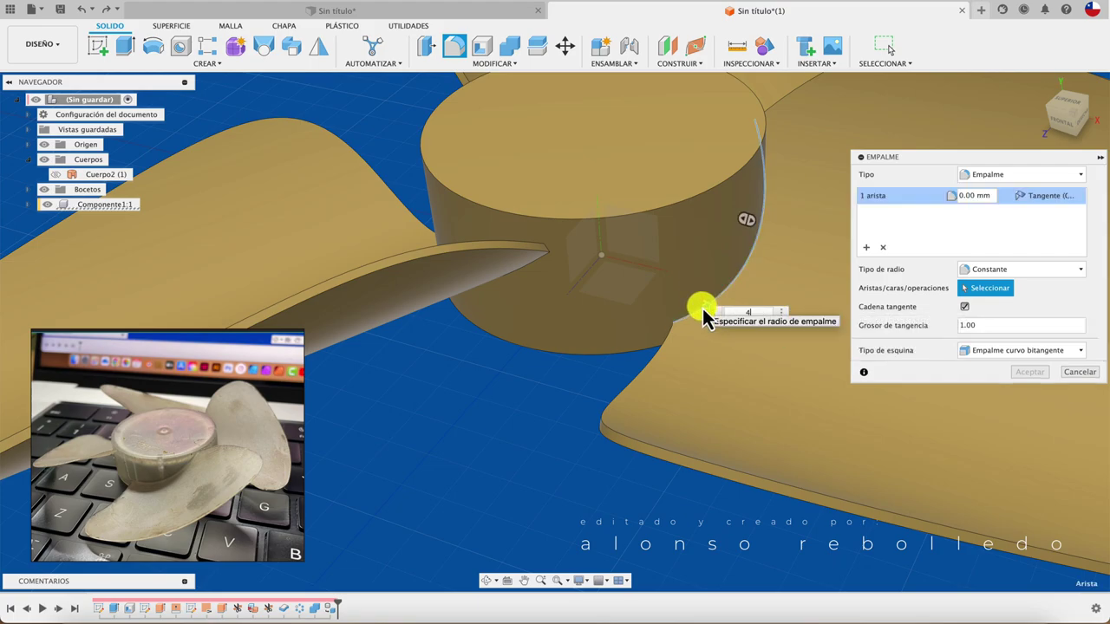
pyautogui.write('4')
pyautogui.moveTo(580, 395)
pyautogui.keyDown('shift'); pyautogui.mouseDown(button='middle')
pyautogui.moveTo(389, 255)
pyautogui.moveTo(459, 272)
pyautogui.mouseUp(button='middle'); pyautogui.keyUp('shift')
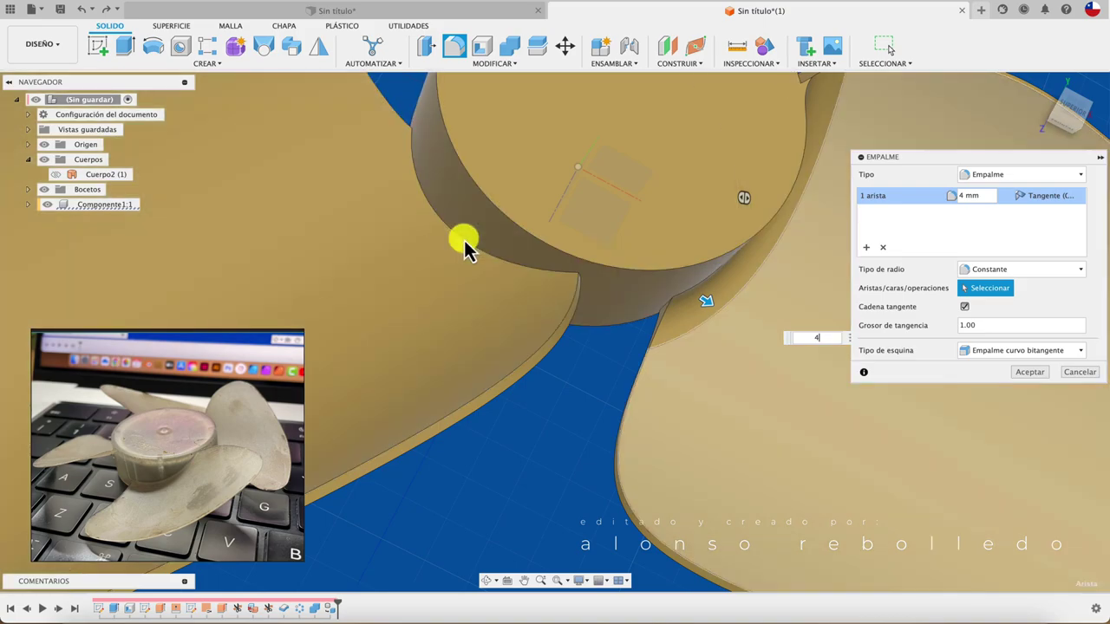
pyautogui.click(1040, 375)
pyautogui.scroll(-5, 1040, 376)
pyautogui.scroll(-3, 552, 460)
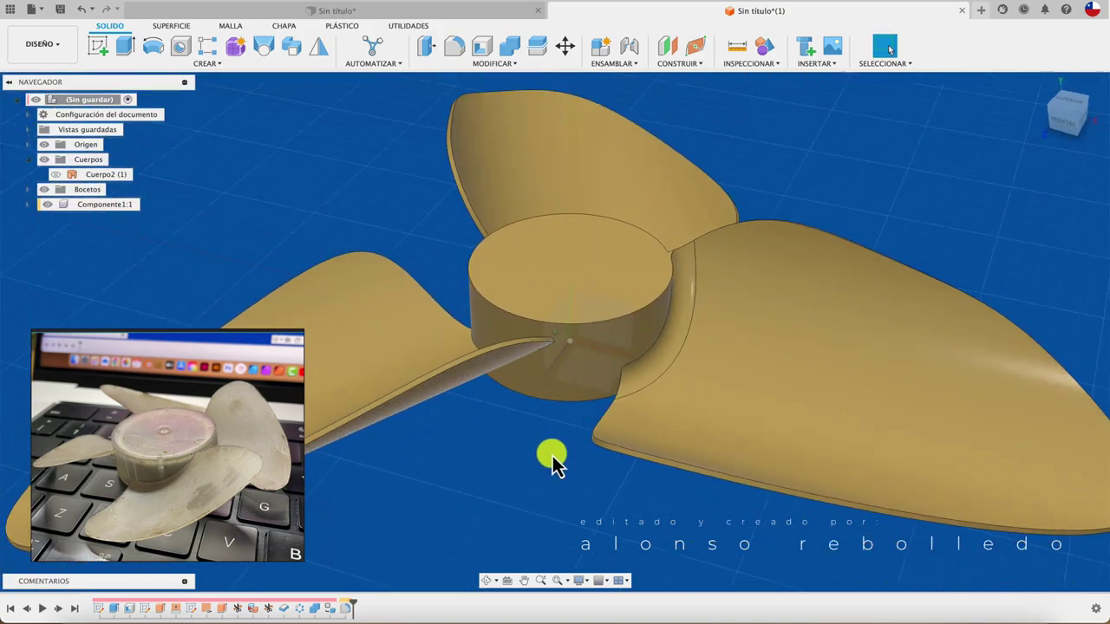
pyautogui.scroll(2, 552, 461)
pyautogui.scroll(2, 553, 460)
pyautogui.keyDown('shift'); pyautogui.scroll(-3, 552, 461); pyautogui.keyUp('shift')
pyautogui.keyDown('shift'); pyautogui.scroll(-3, 553, 460); pyautogui.keyUp('shift')
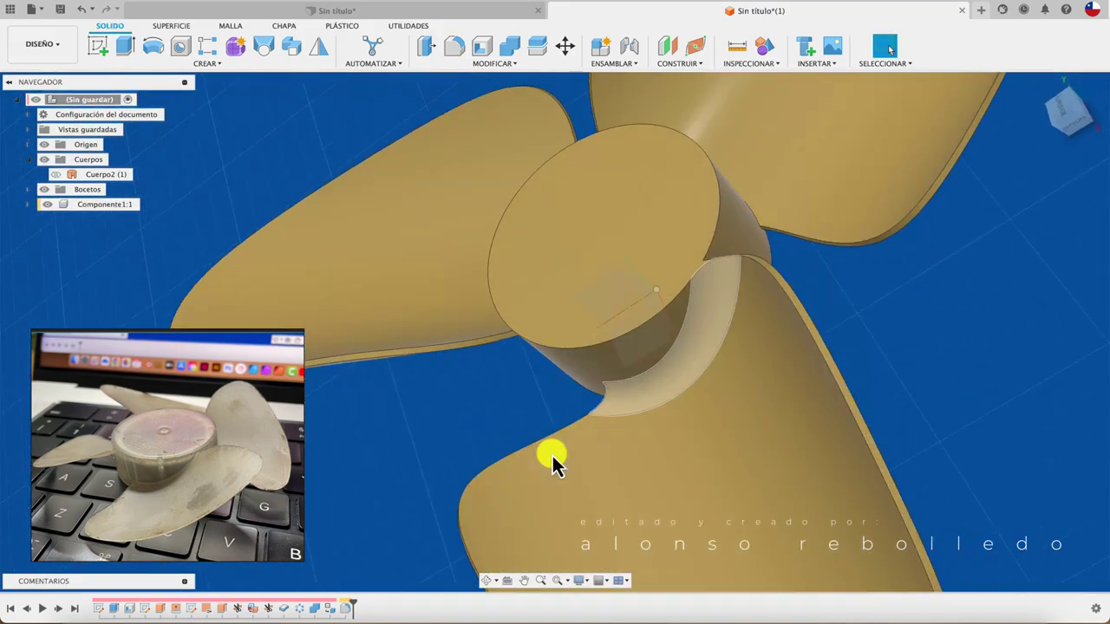
pyautogui.keyDown('shift'); pyautogui.scroll(-3, 555, 458); pyautogui.keyUp('shift')
pyautogui.keyDown('shift'); pyautogui.scroll(-3, 714, 282); pyautogui.keyUp('shift')
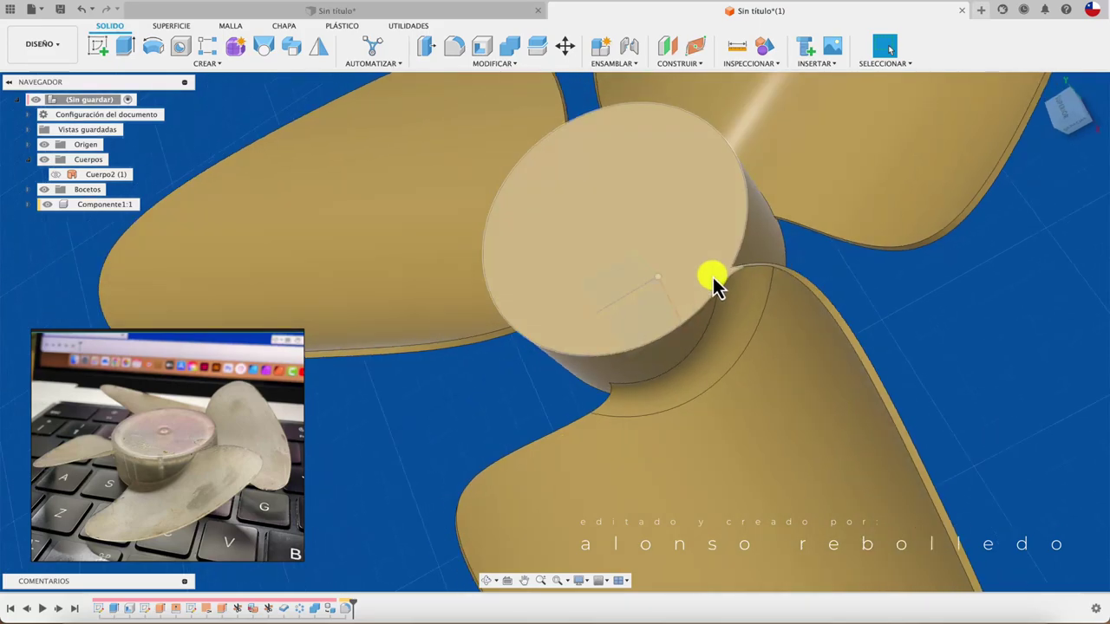
pyautogui.keyDown('shift'); pyautogui.scroll(-3, 694, 286); pyautogui.keyUp('shift')
pyautogui.keyDown('shift'); pyautogui.scroll(-3, 685, 287); pyautogui.keyUp('shift')
# - Add a 4 mm fillet to the hub edge at the second blade root
pyautogui.press('f')
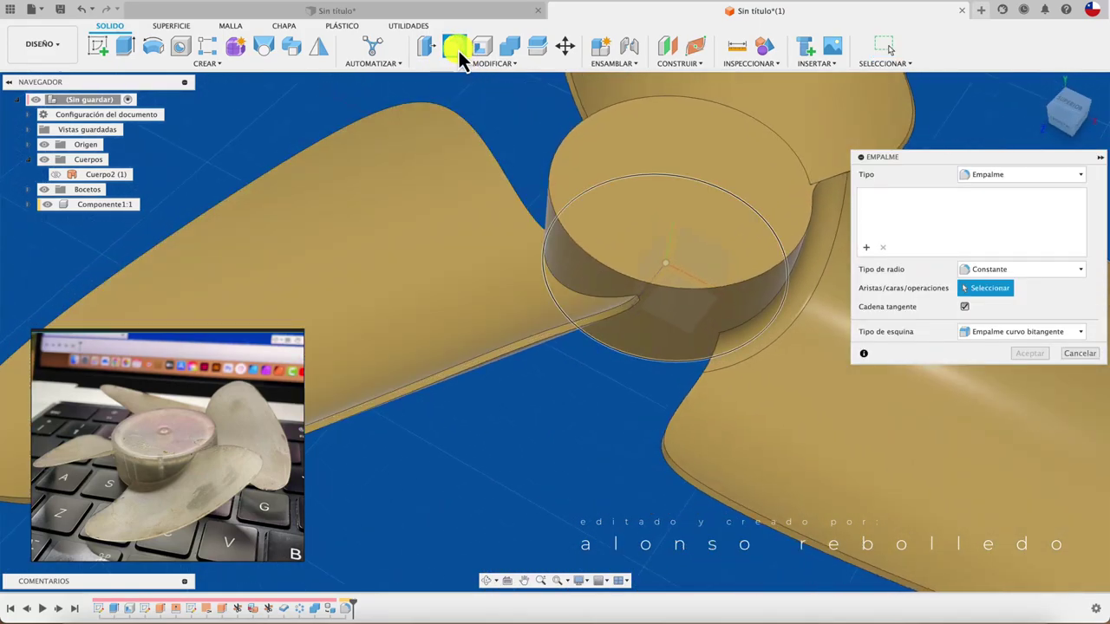
pyautogui.click(559, 282)
pyautogui.write('4')
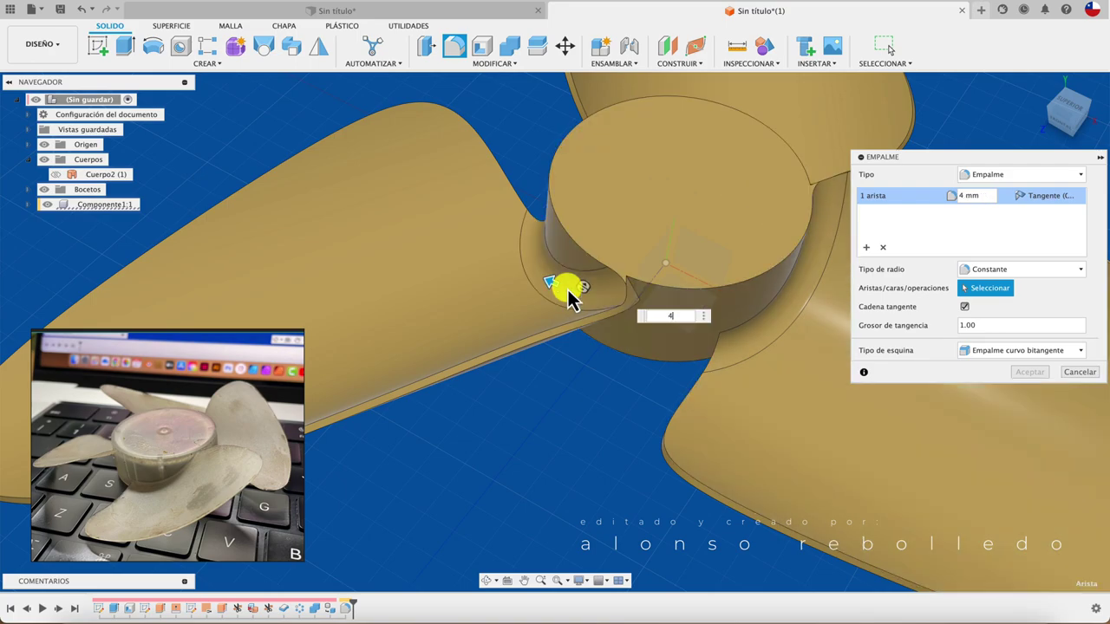
pyautogui.click(1030, 372)
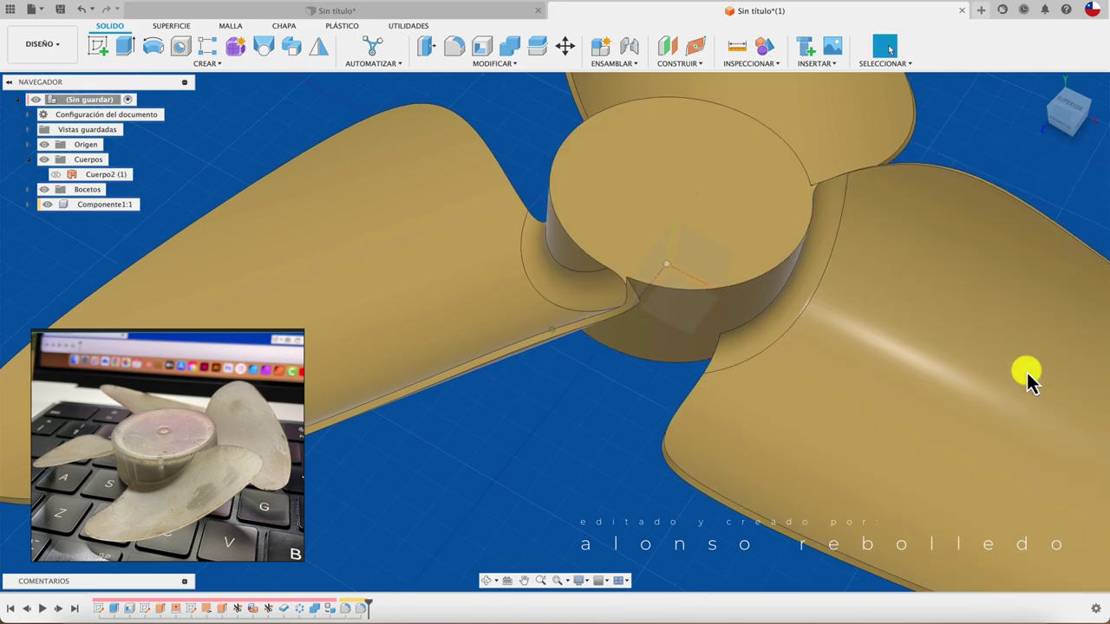
pyautogui.moveTo(1029, 373)
pyautogui.keyDown('shift'); pyautogui.mouseDown(button='middle')
pyautogui.moveTo(652, 418)
pyautogui.moveTo(535, 364)
pyautogui.moveTo(540, 401)
pyautogui.moveTo(587, 364)
pyautogui.moveTo(457, 79)
pyautogui.mouseUp(button='middle'); pyautogui.keyUp('shift')
# - Fillet the hub edge at the third blade root with a 4 mm radius
pyautogui.click(455, 45)
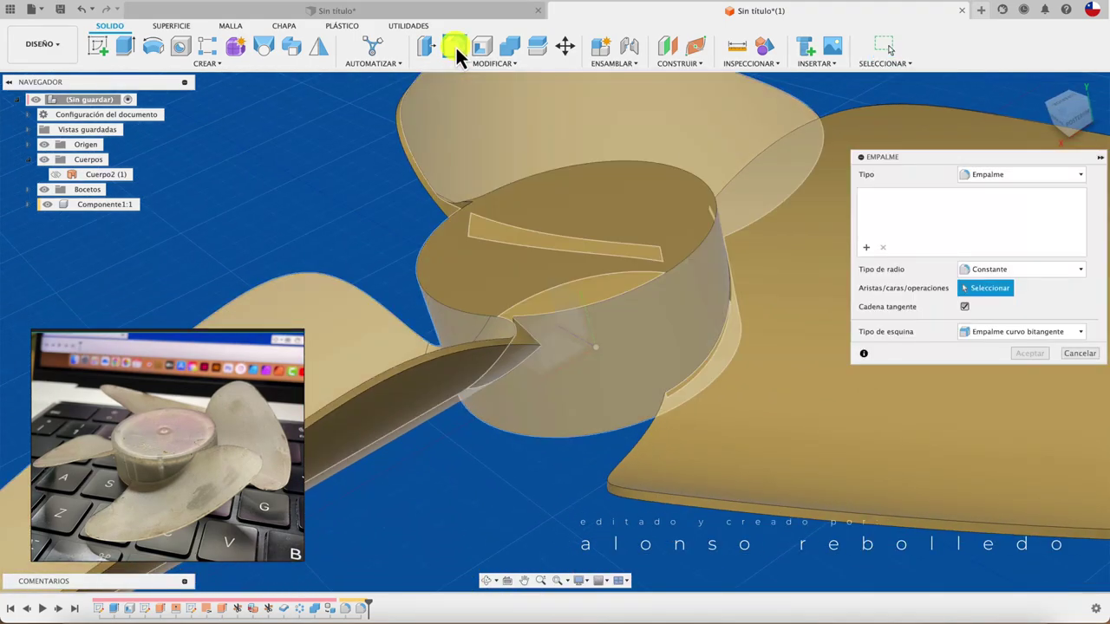
pyautogui.click(691, 370)
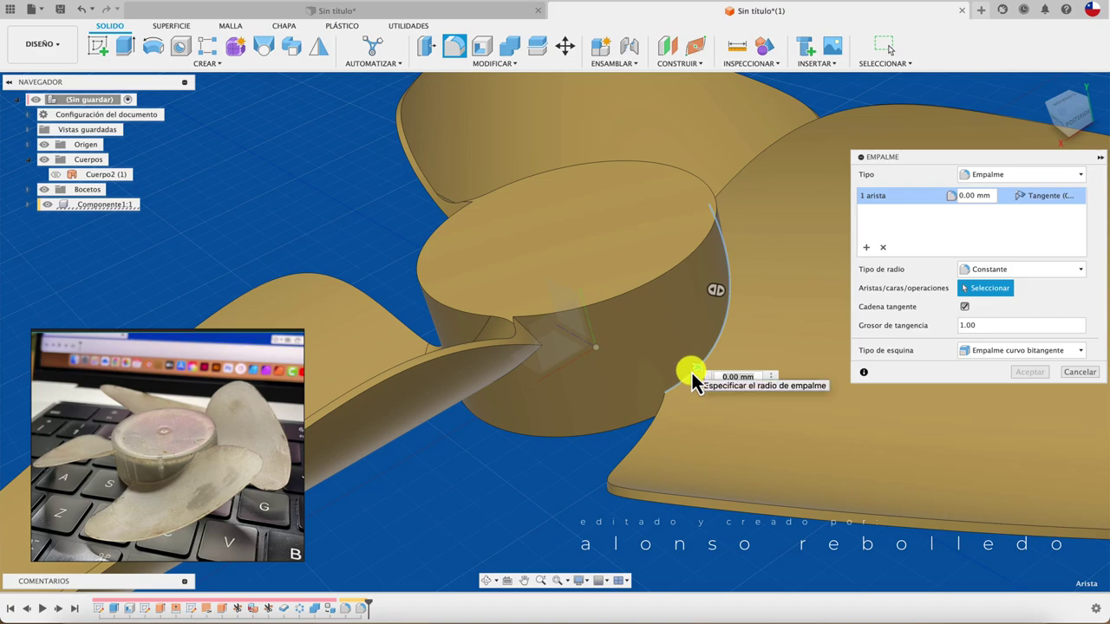
pyautogui.write('4')
pyautogui.press('Return')
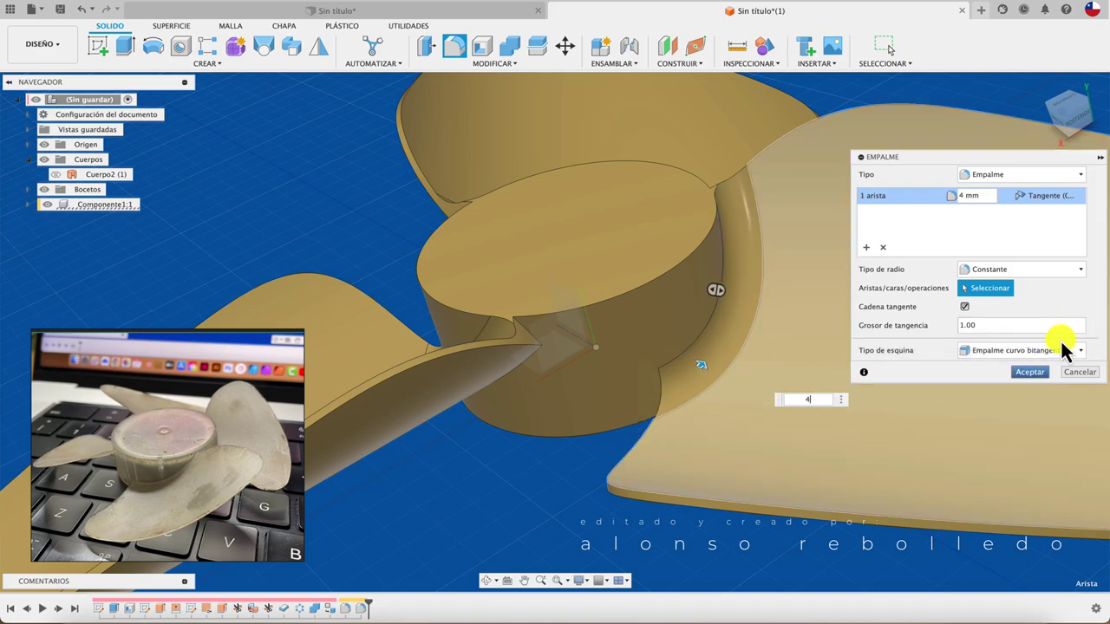
pyautogui.click(1032, 372)
pyautogui.moveTo(1035, 376)
pyautogui.keyDown('shift'); pyautogui.mouseDown(button='middle')
pyautogui.moveTo(564, 495)
pyautogui.moveTo(511, 447)
pyautogui.mouseUp(button='middle'); pyautogui.keyUp('shift')
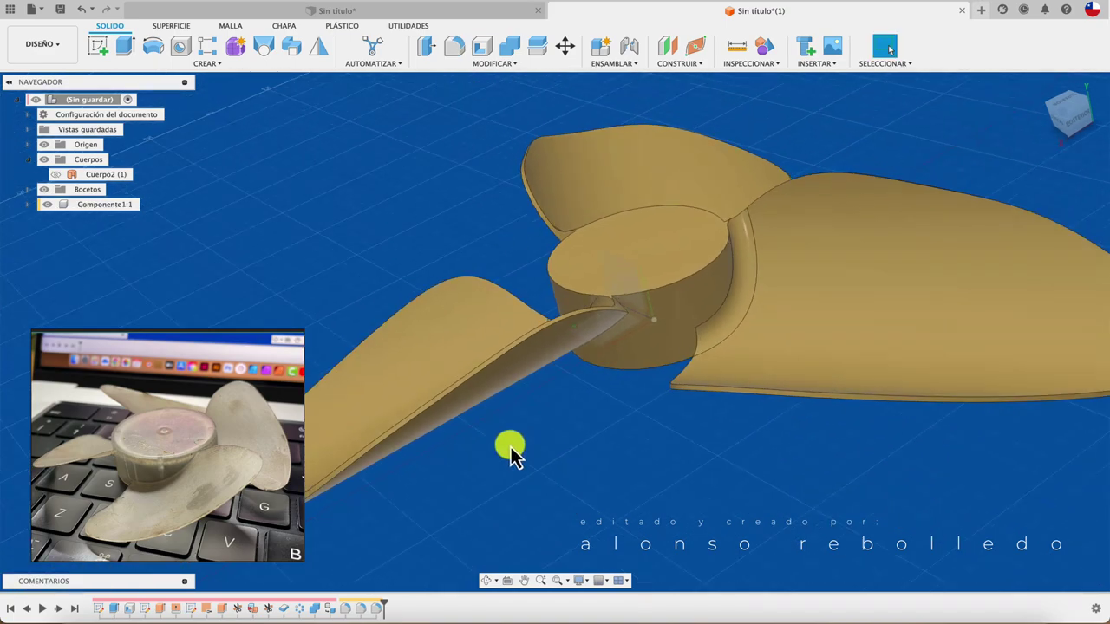
pyautogui.keyDown('shift'); pyautogui.scroll(-5, 511, 447); pyautogui.keyUp('shift')
pyautogui.keyDown('shift'); pyautogui.hscroll(-5, 510, 446); pyautogui.keyUp('shift')
pyautogui.keyDown('shift'); pyautogui.hscroll(-5, 511, 446); pyautogui.keyUp('shift')
pyautogui.keyDown('shift'); pyautogui.hscroll(-5, 511, 447); pyautogui.keyUp('shift')
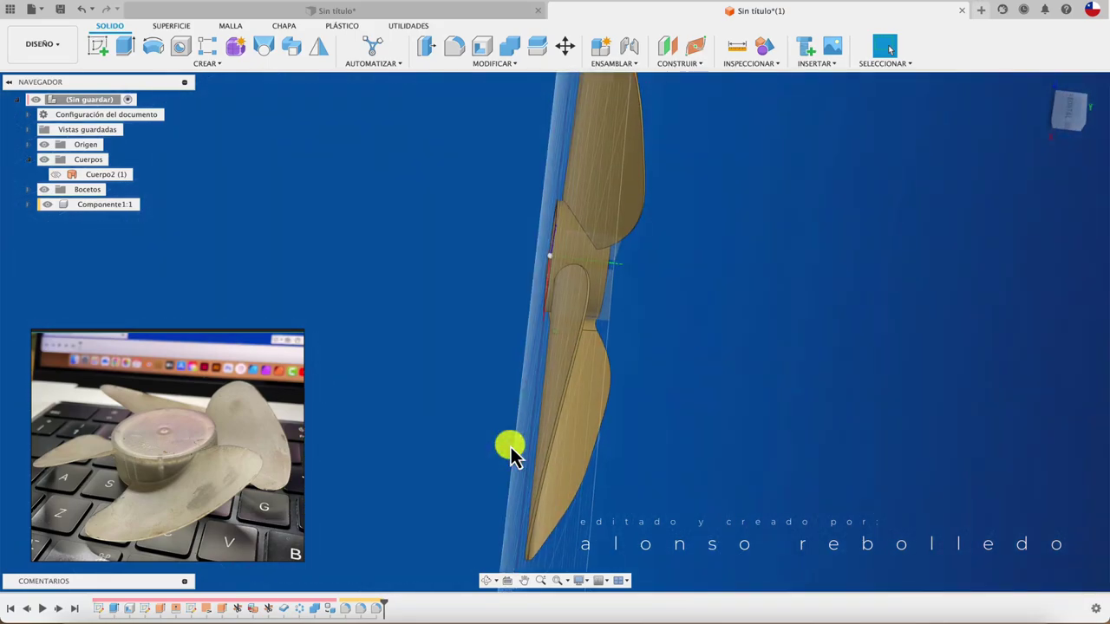
pyautogui.keyDown('shift'); pyautogui.hscroll(-5, 511, 447); pyautogui.keyUp('shift')
pyautogui.keyDown('shift'); pyautogui.hscroll(-5, 511, 447); pyautogui.keyUp('shift')
pyautogui.keyDown('shift'); pyautogui.scroll(-5, 511, 446); pyautogui.keyUp('shift')
pyautogui.keyDown('shift'); pyautogui.scroll(-5, 511, 447); pyautogui.keyUp('shift')
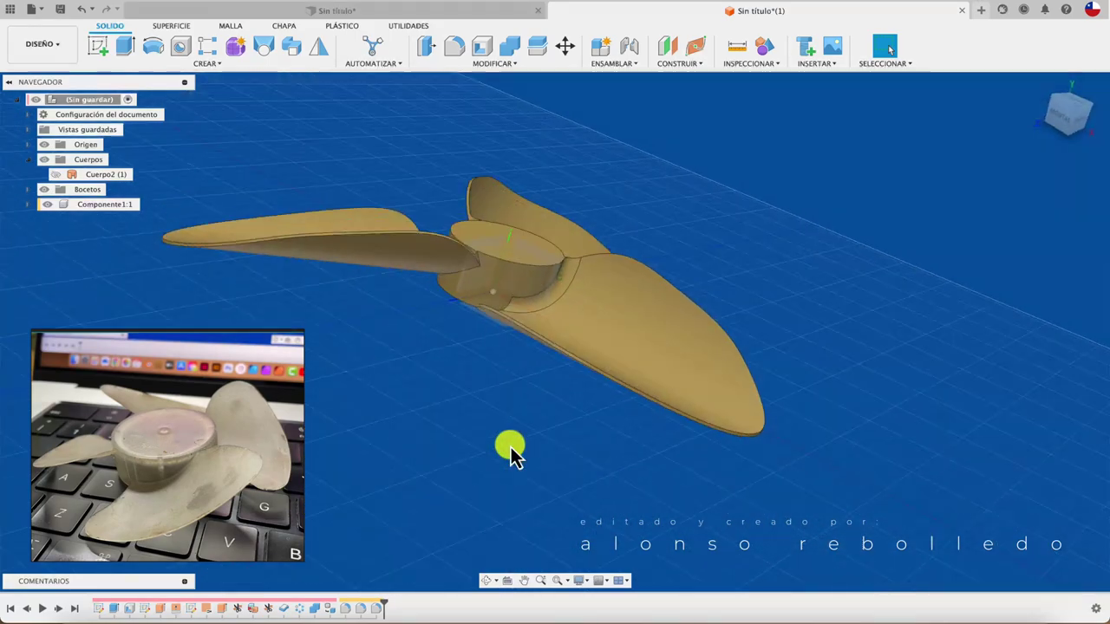
pyautogui.keyDown('shift'); pyautogui.scroll(-5, 511, 446); pyautogui.keyUp('shift')
pyautogui.keyDown('shift'); pyautogui.hscroll(-5, 510, 446); pyautogui.keyUp('shift')
pyautogui.keyDown('shift'); pyautogui.hscroll(-5, 511, 446); pyautogui.keyUp('shift')
pyautogui.keyDown('shift'); pyautogui.hscroll(-5, 511, 447); pyautogui.keyUp('shift')
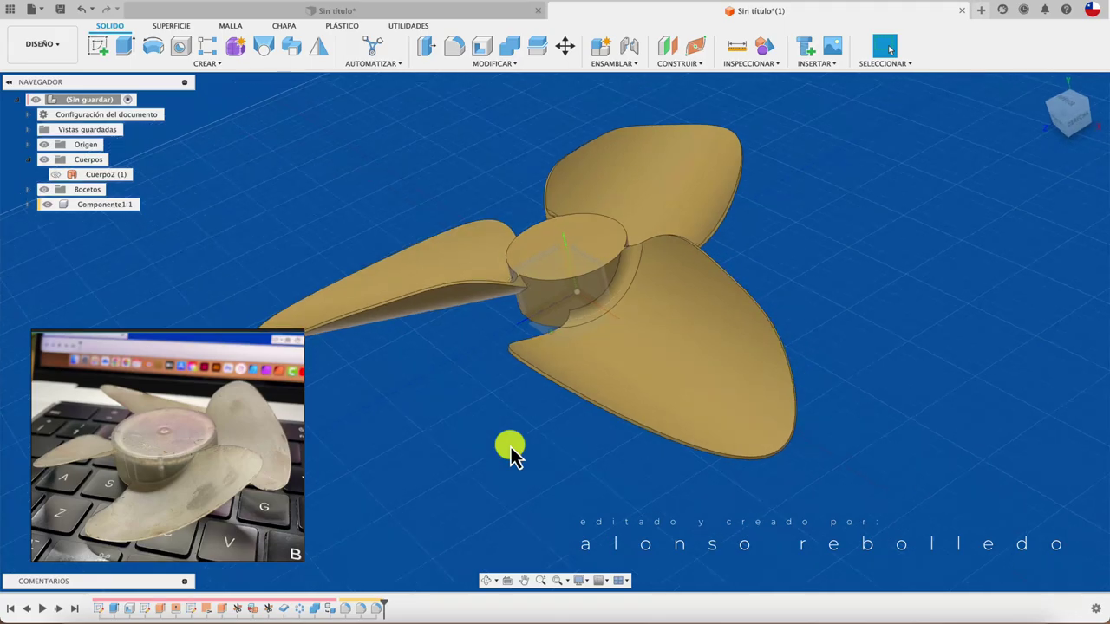
pyautogui.keyDown('shift'); pyautogui.scroll(-5, 511, 447); pyautogui.keyUp('shift')
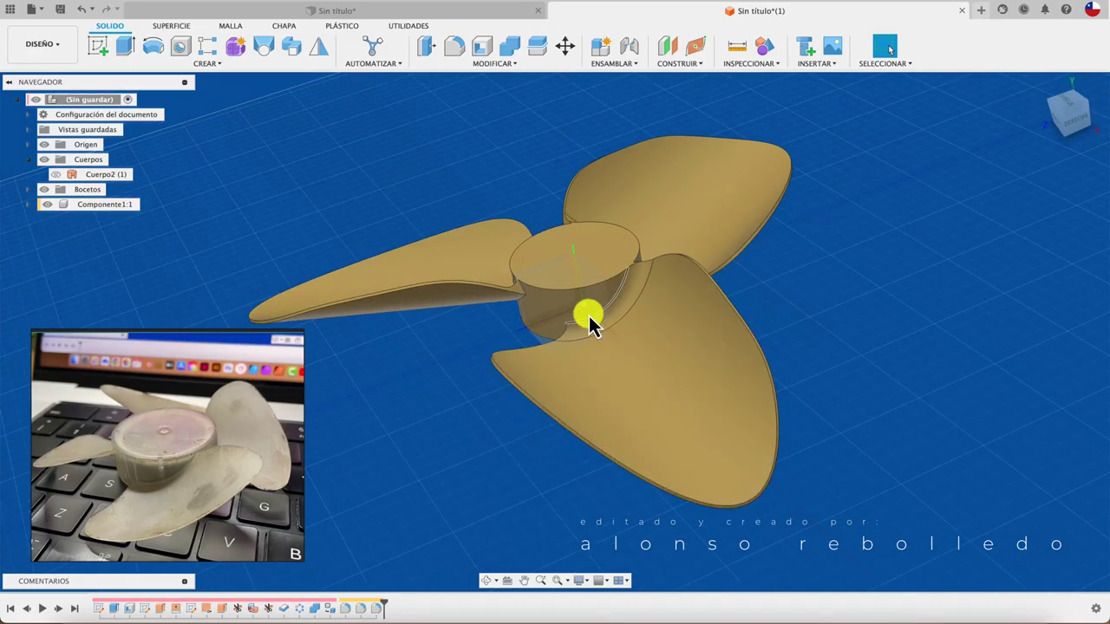
pyautogui.keyDown('shift'); pyautogui.scroll(5, 896, 330); pyautogui.keyUp('shift')
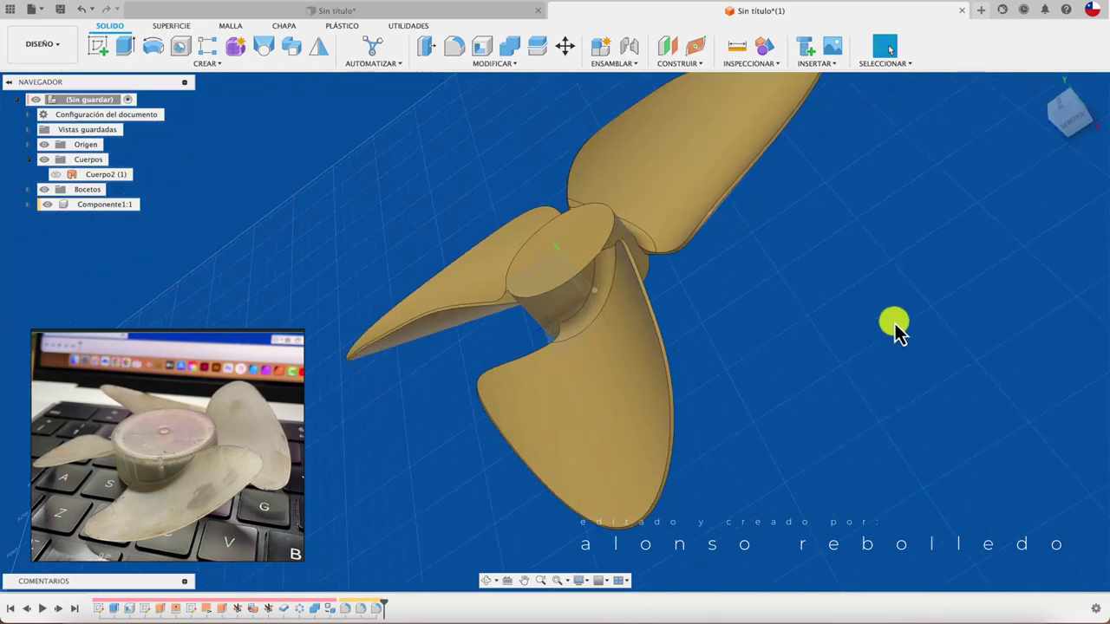
pyautogui.keyDown('shift'); pyautogui.scroll(5, 895, 330); pyautogui.keyUp('shift')
pyautogui.keyDown('shift'); pyautogui.hscroll(5, 896, 330); pyautogui.keyUp('shift')
pyautogui.keyDown('shift'); pyautogui.scroll(5, 896, 330); pyautogui.keyUp('shift')
pyautogui.keyDown('shift'); pyautogui.scroll(-5, 896, 330); pyautogui.keyUp('shift')
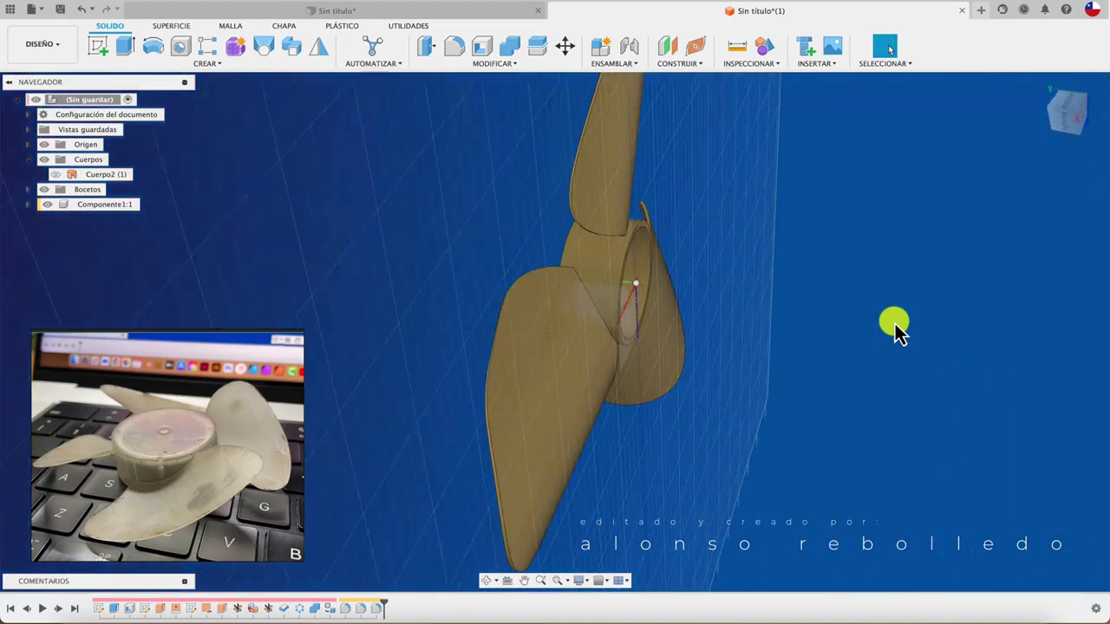
pyautogui.keyDown('shift'); pyautogui.scroll(-5, 887, 329); pyautogui.keyUp('shift')
pyautogui.keyDown('shift'); pyautogui.scroll(-5, 880, 329); pyautogui.keyUp('shift')
pyautogui.keyDown('shift'); pyautogui.scroll(-5, 880, 329); pyautogui.keyUp('shift')
pyautogui.keyDown('shift'); pyautogui.scroll(5, 880, 328); pyautogui.keyUp('shift')
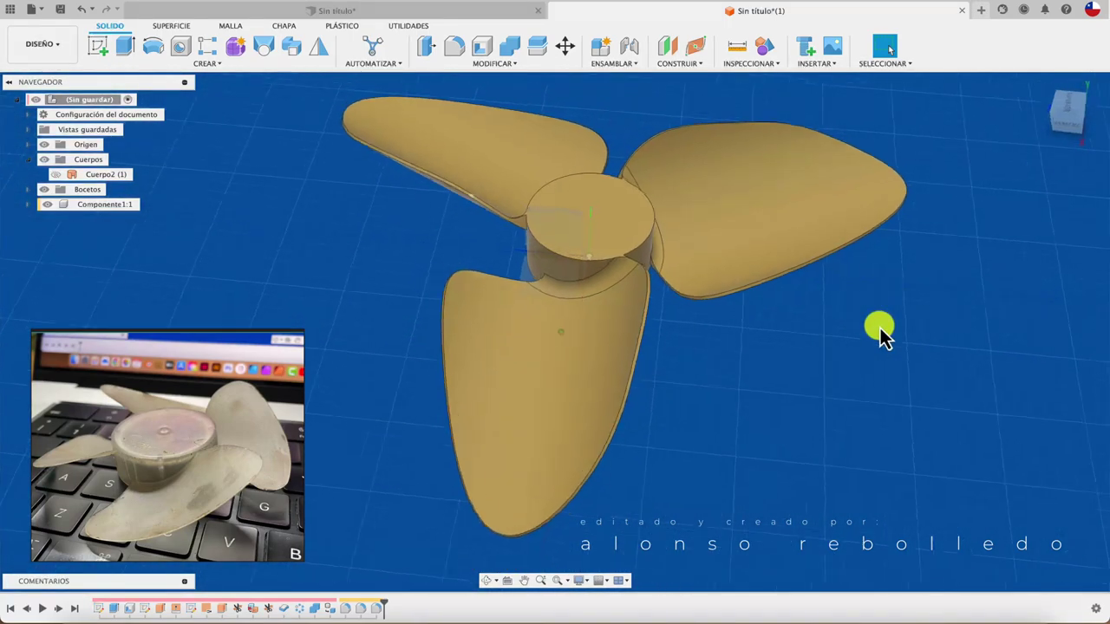
pyautogui.keyDown('shift'); pyautogui.scroll(5, 880, 327); pyautogui.keyUp('shift')
pyautogui.keyDown('shift'); pyautogui.scroll(5, 880, 327); pyautogui.keyUp('shift')
pyautogui.keyDown('shift'); pyautogui.scroll(3, 870, 325); pyautogui.keyUp('shift')
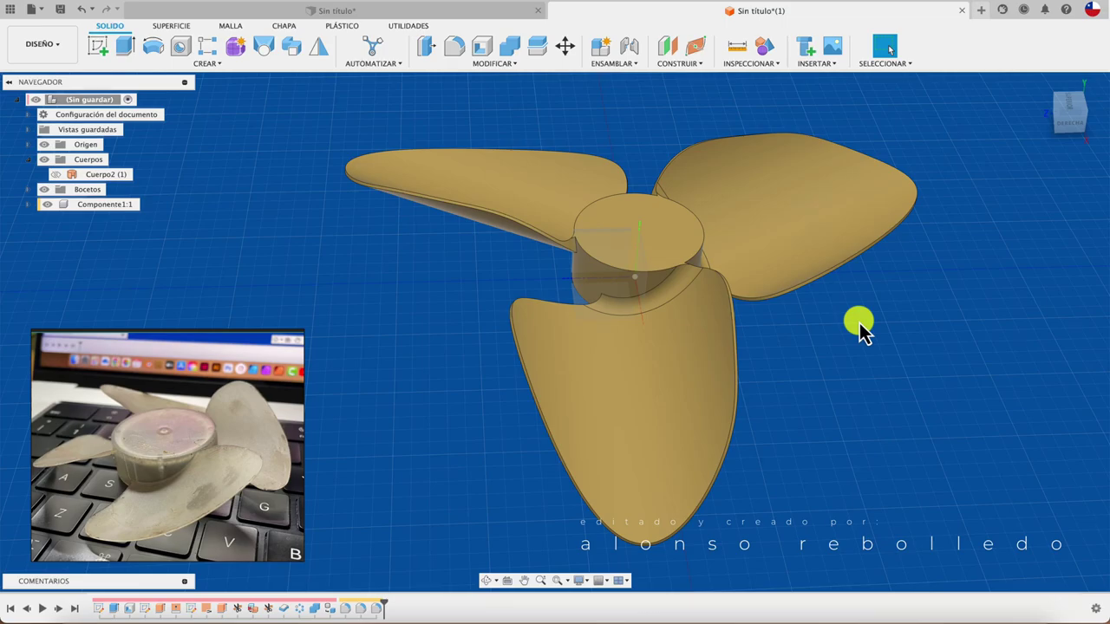
pyautogui.keyDown('shift'); pyautogui.hscroll(5, 854, 321); pyautogui.keyUp('shift')
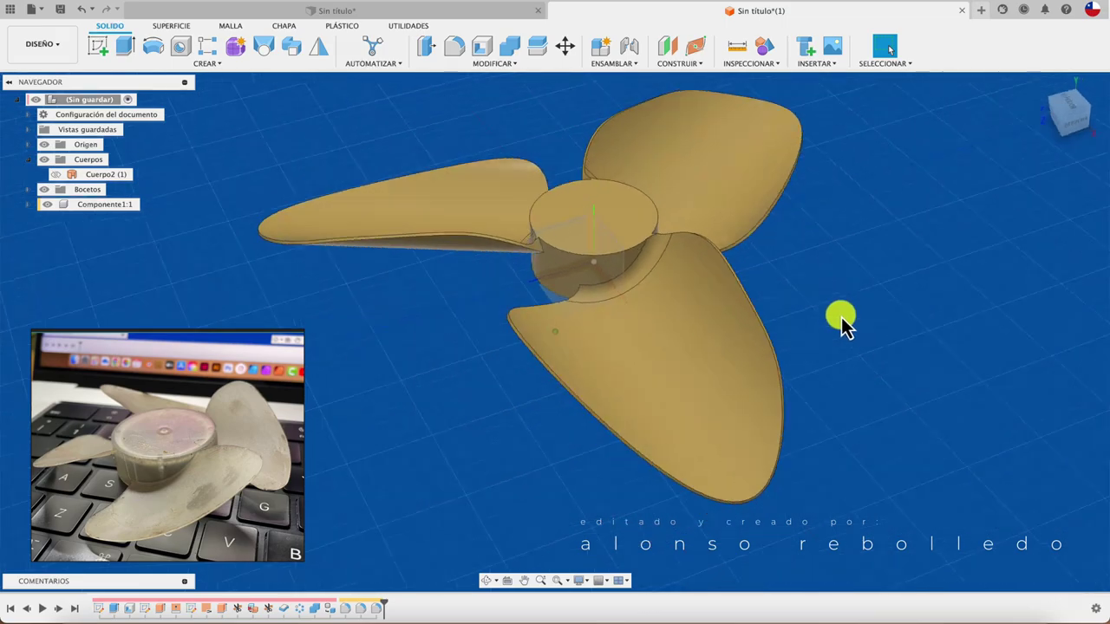
pyautogui.keyDown('shift'); pyautogui.hscroll(5, 841, 317); pyautogui.keyUp('shift')
pyautogui.keyDown('shift'); pyautogui.hscroll(5, 840, 319); pyautogui.keyUp('shift')
pyautogui.keyDown('shift'); pyautogui.hscroll(5, 840, 320); pyautogui.keyUp('shift')
pyautogui.keyDown('shift'); pyautogui.hscroll(3, 565, 416); pyautogui.keyUp('shift')
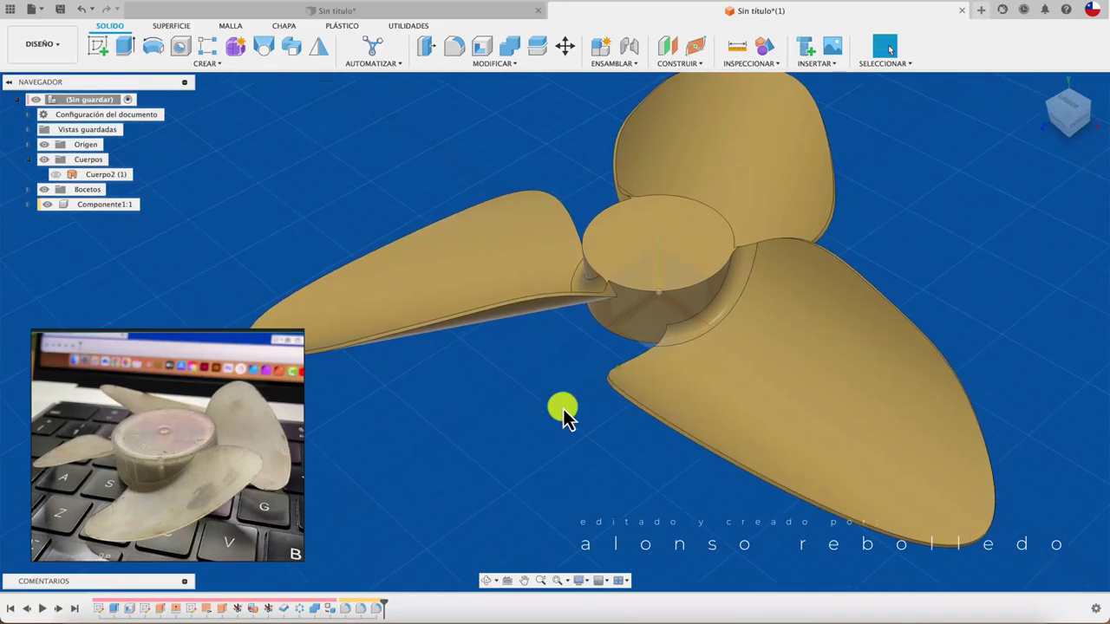
pyautogui.keyDown('shift'); pyautogui.hscroll(3, 523, 408); pyautogui.keyUp('shift')
pyautogui.keyDown('shift'); pyautogui.hscroll(3, 399, 403); pyautogui.keyUp('shift')
pyautogui.keyDown('shift'); pyautogui.hscroll(3, 397, 405); pyautogui.keyUp('shift')
pyautogui.keyDown('shift'); pyautogui.hscroll(2, 392, 402); pyautogui.keyUp('shift')
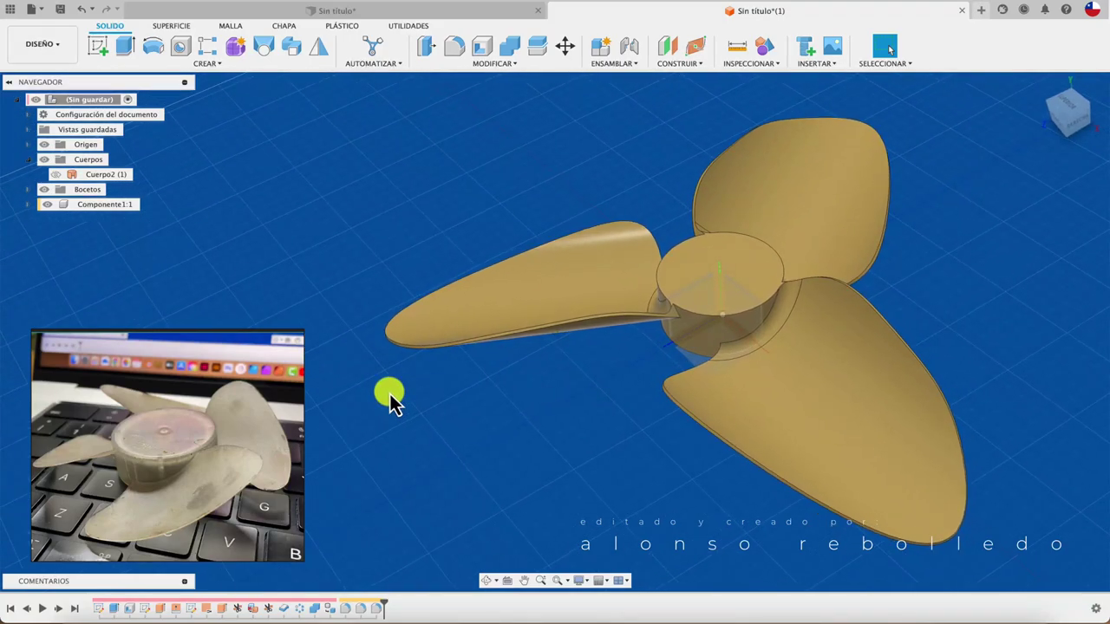
pyautogui.keyDown('shift'); pyautogui.hscroll(2, 390, 399); pyautogui.keyUp('shift')
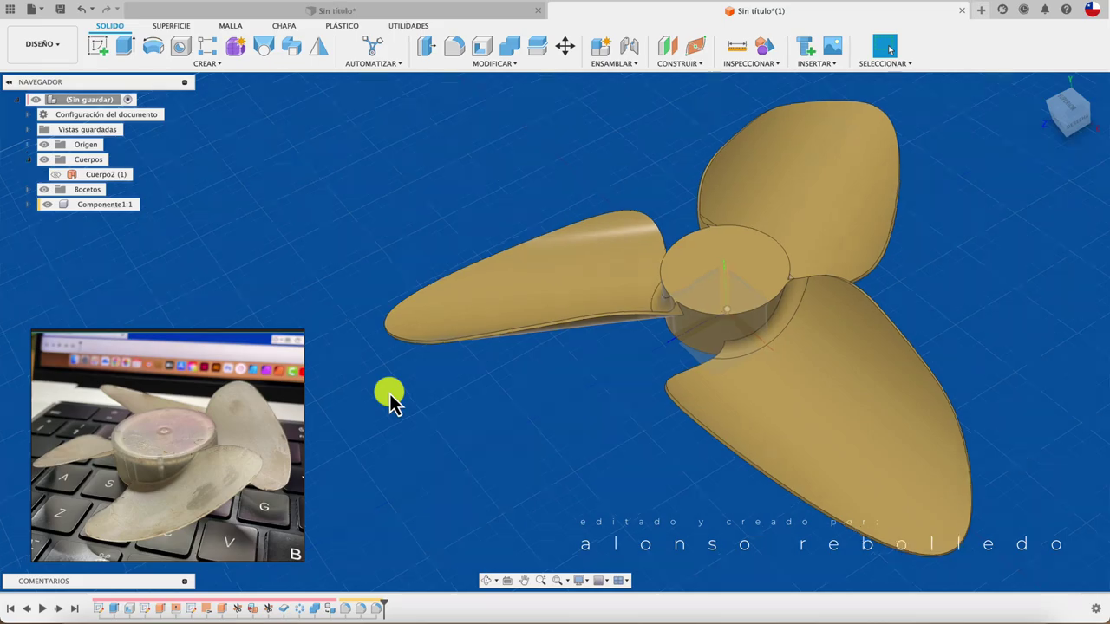
pyautogui.keyDown('shift'); pyautogui.hscroll(3, 390, 399); pyautogui.keyUp('shift')
pyautogui.keyDown('shift'); pyautogui.hscroll(2, 390, 399); pyautogui.keyUp('shift')
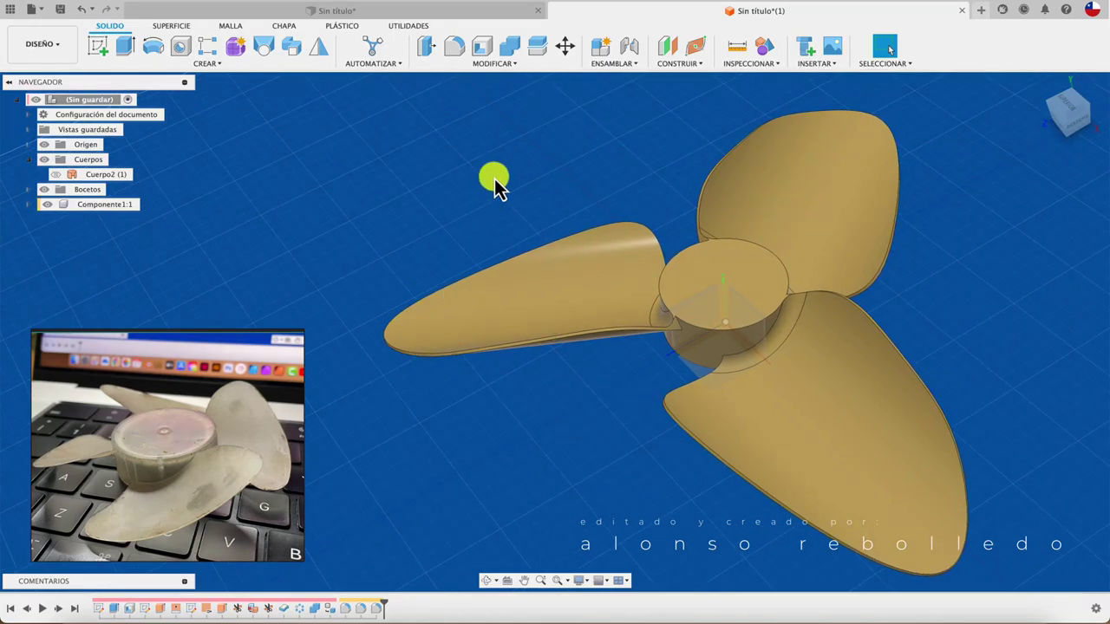